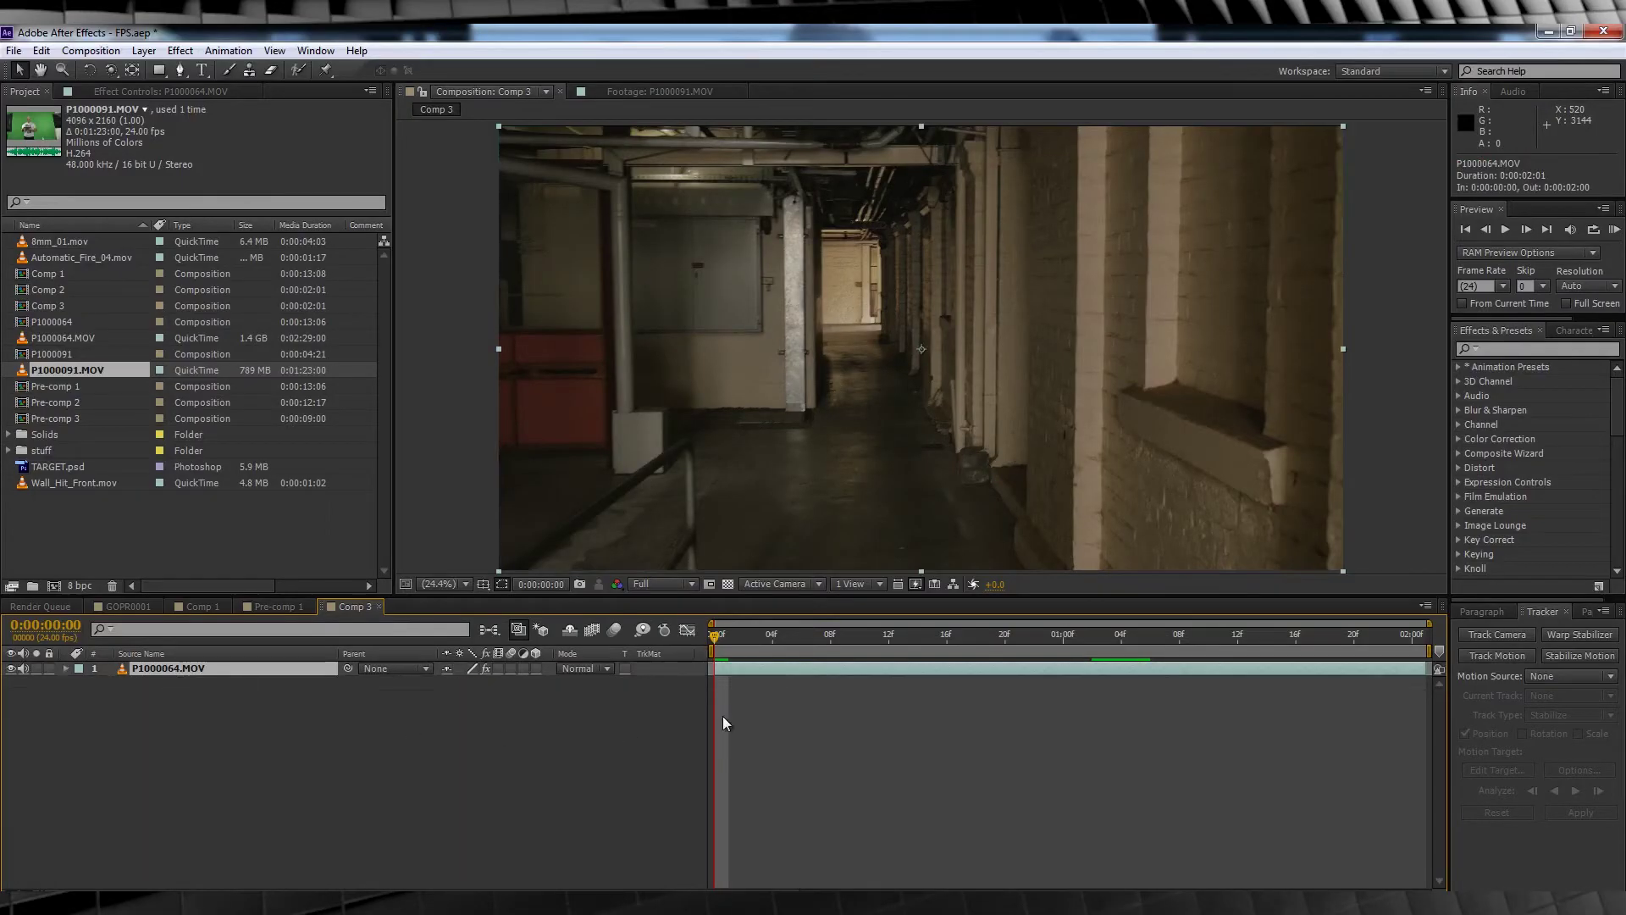
Run a 3D Camera Tracker analysis on the P1000064.MOV corridor layer and play back the tracked shot.
left_click(1502, 634)
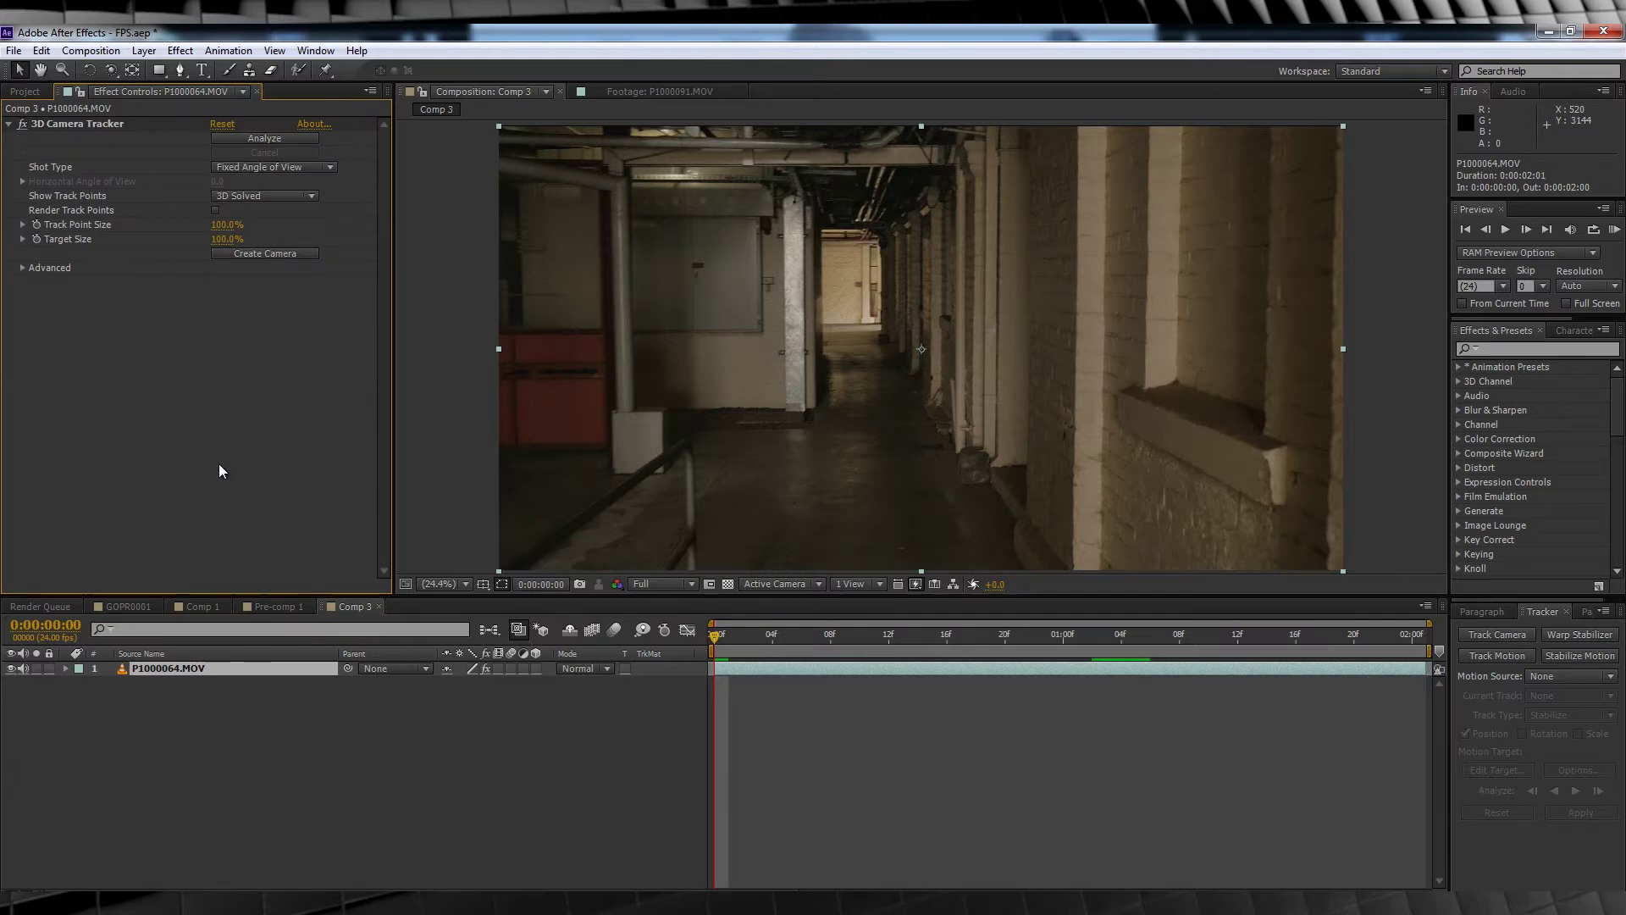
left_click(271, 139)
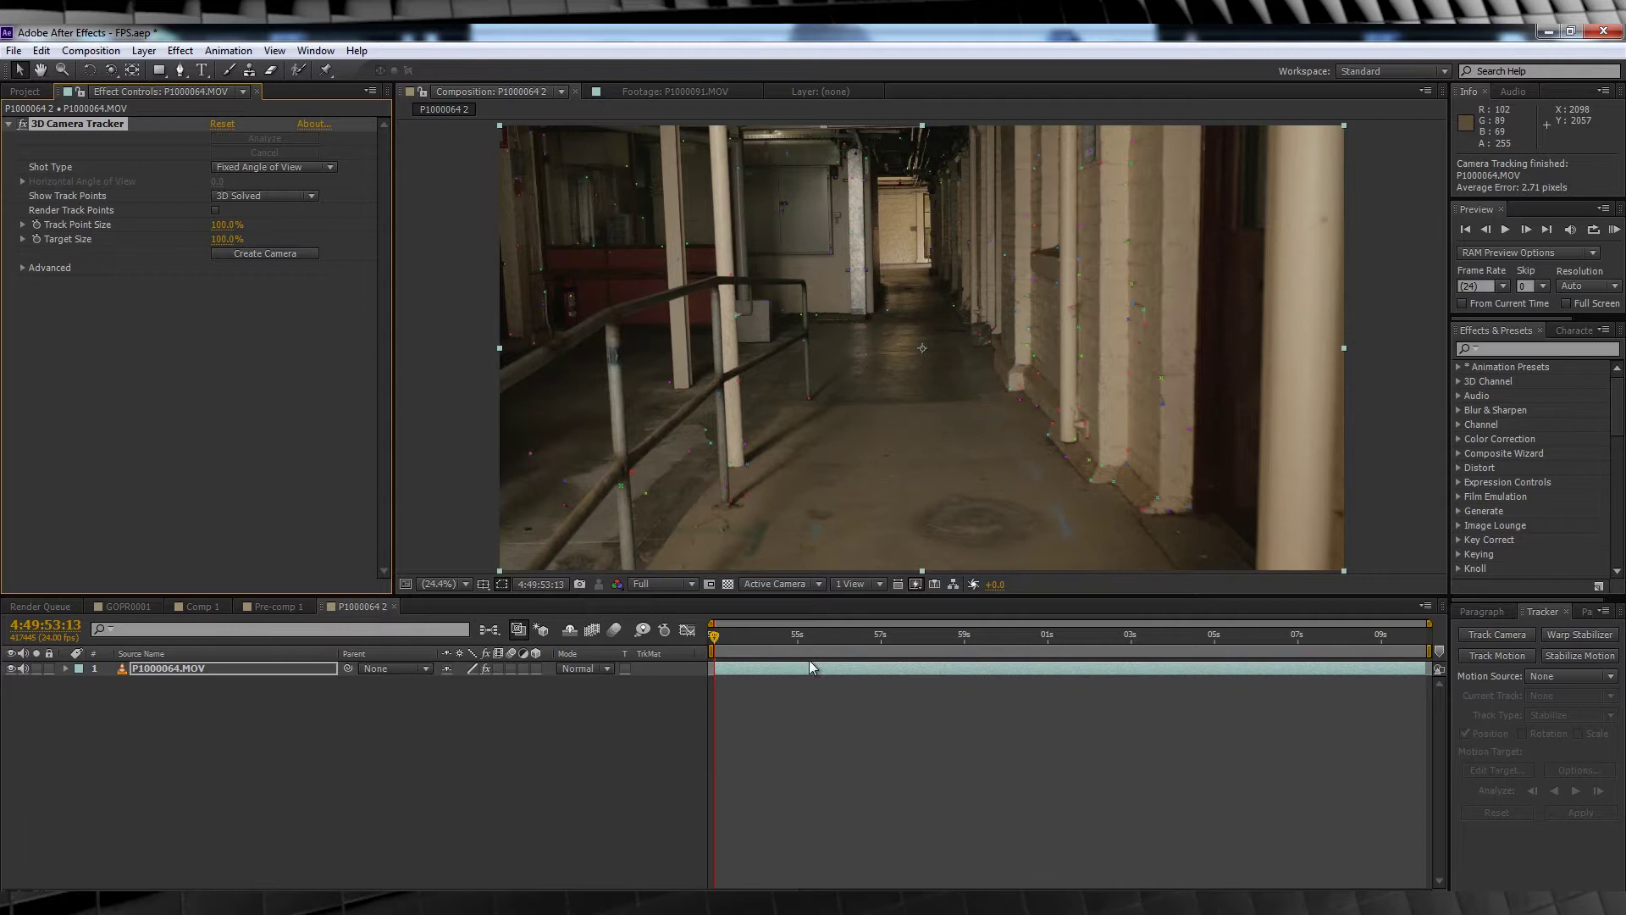
key("space")
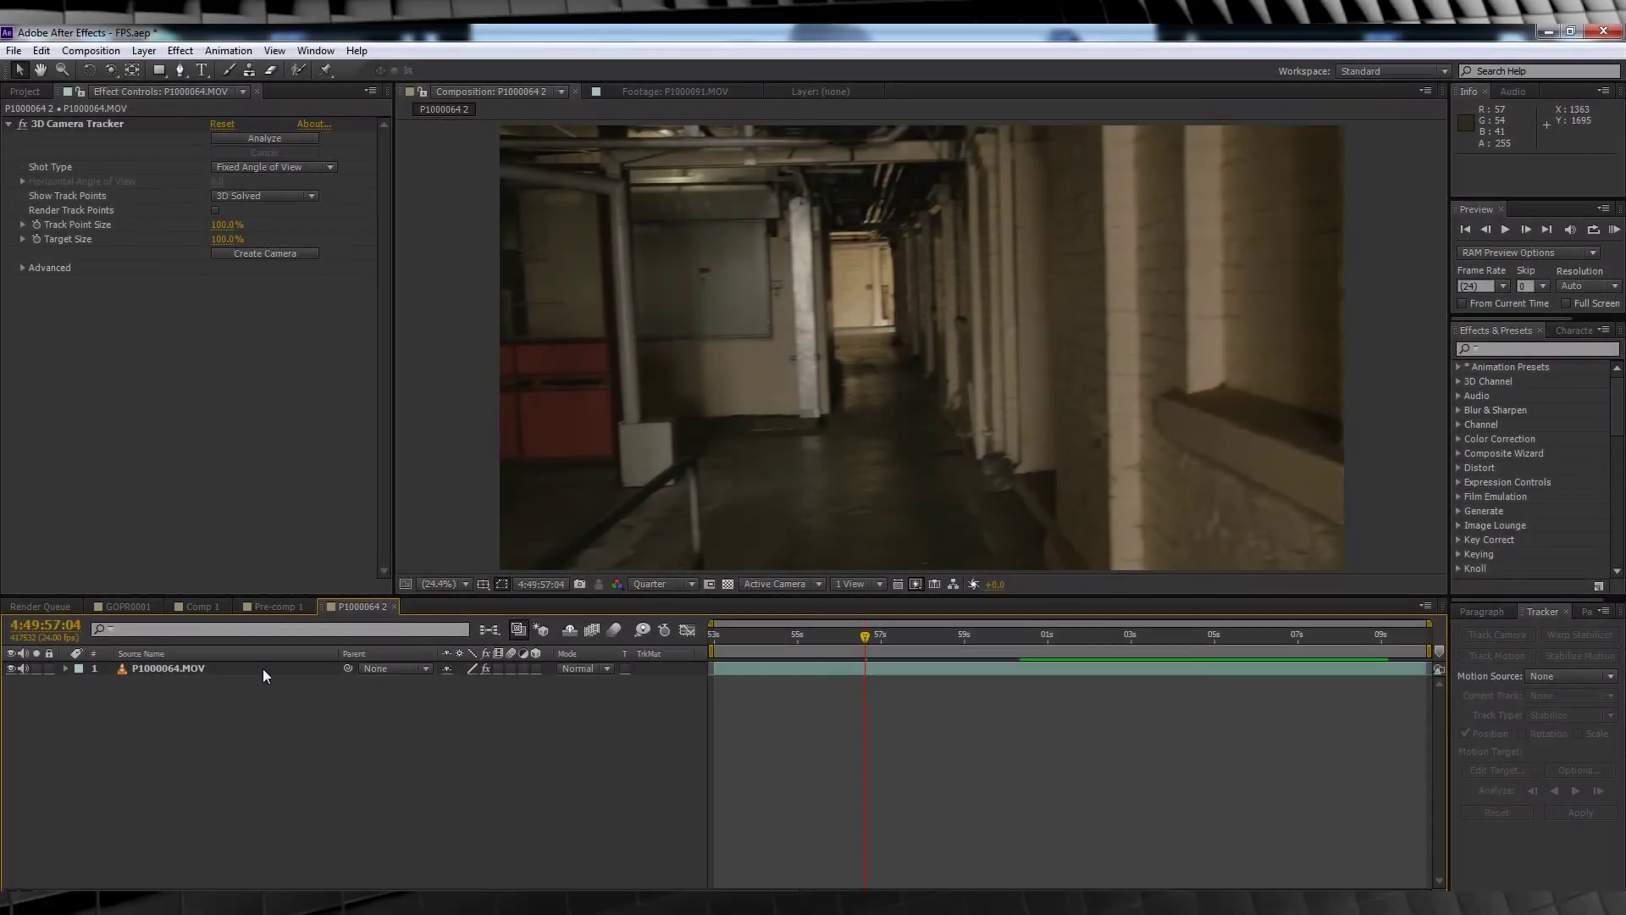
Create the 3D Tracker Camera from the solved track and add a track null at a floor point in the corridor.
left_click(93, 120)
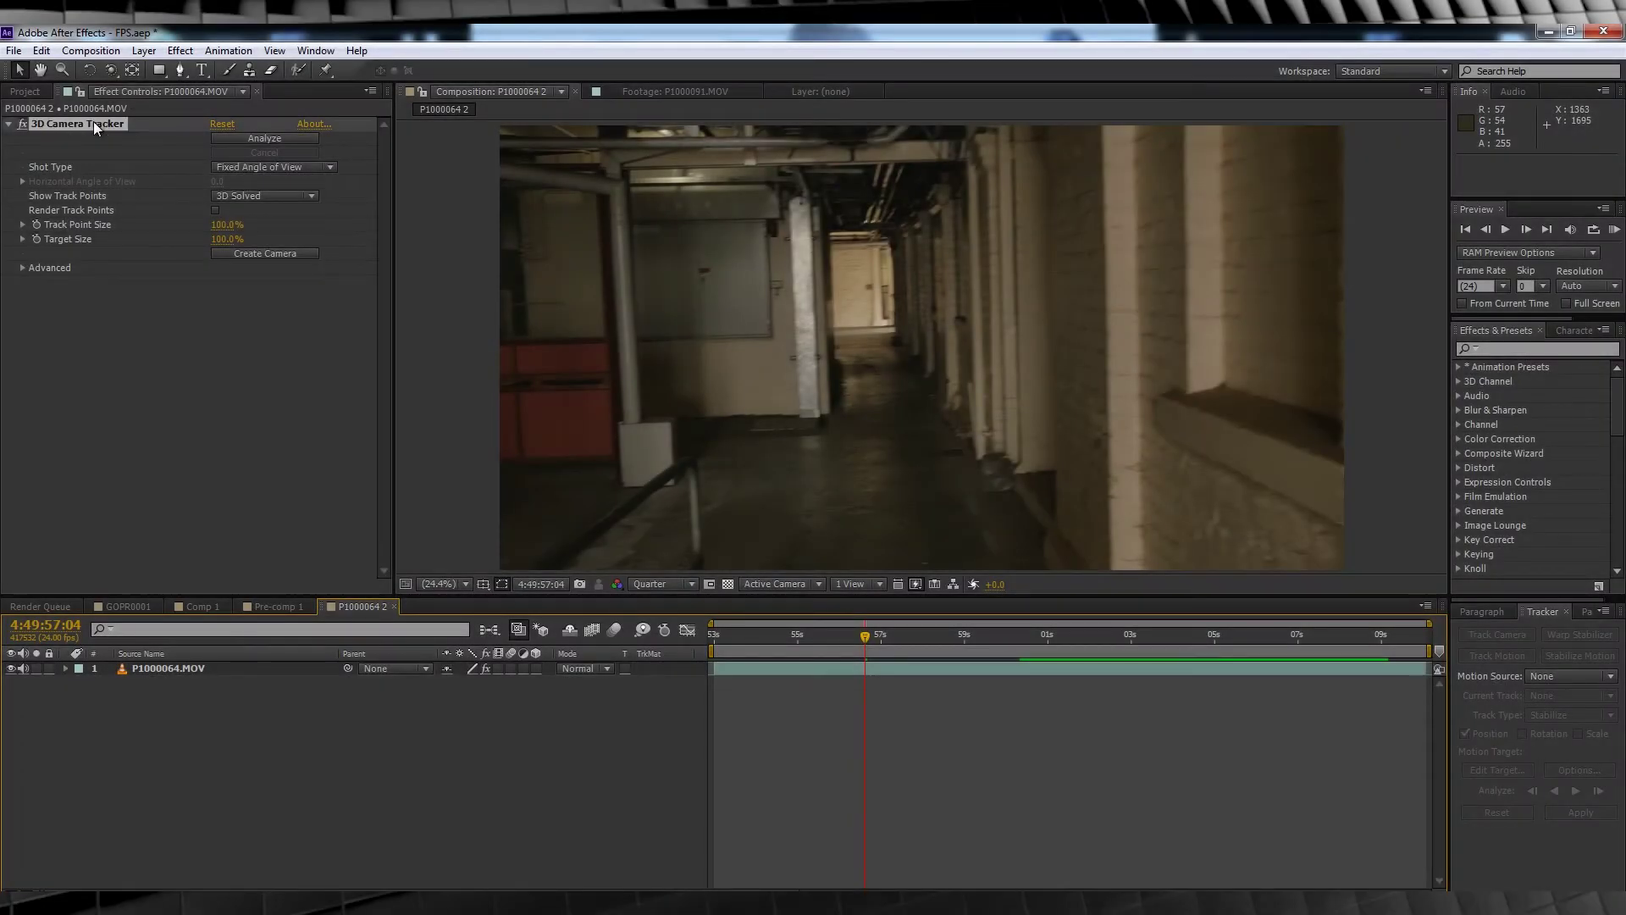
left_click(280, 255)
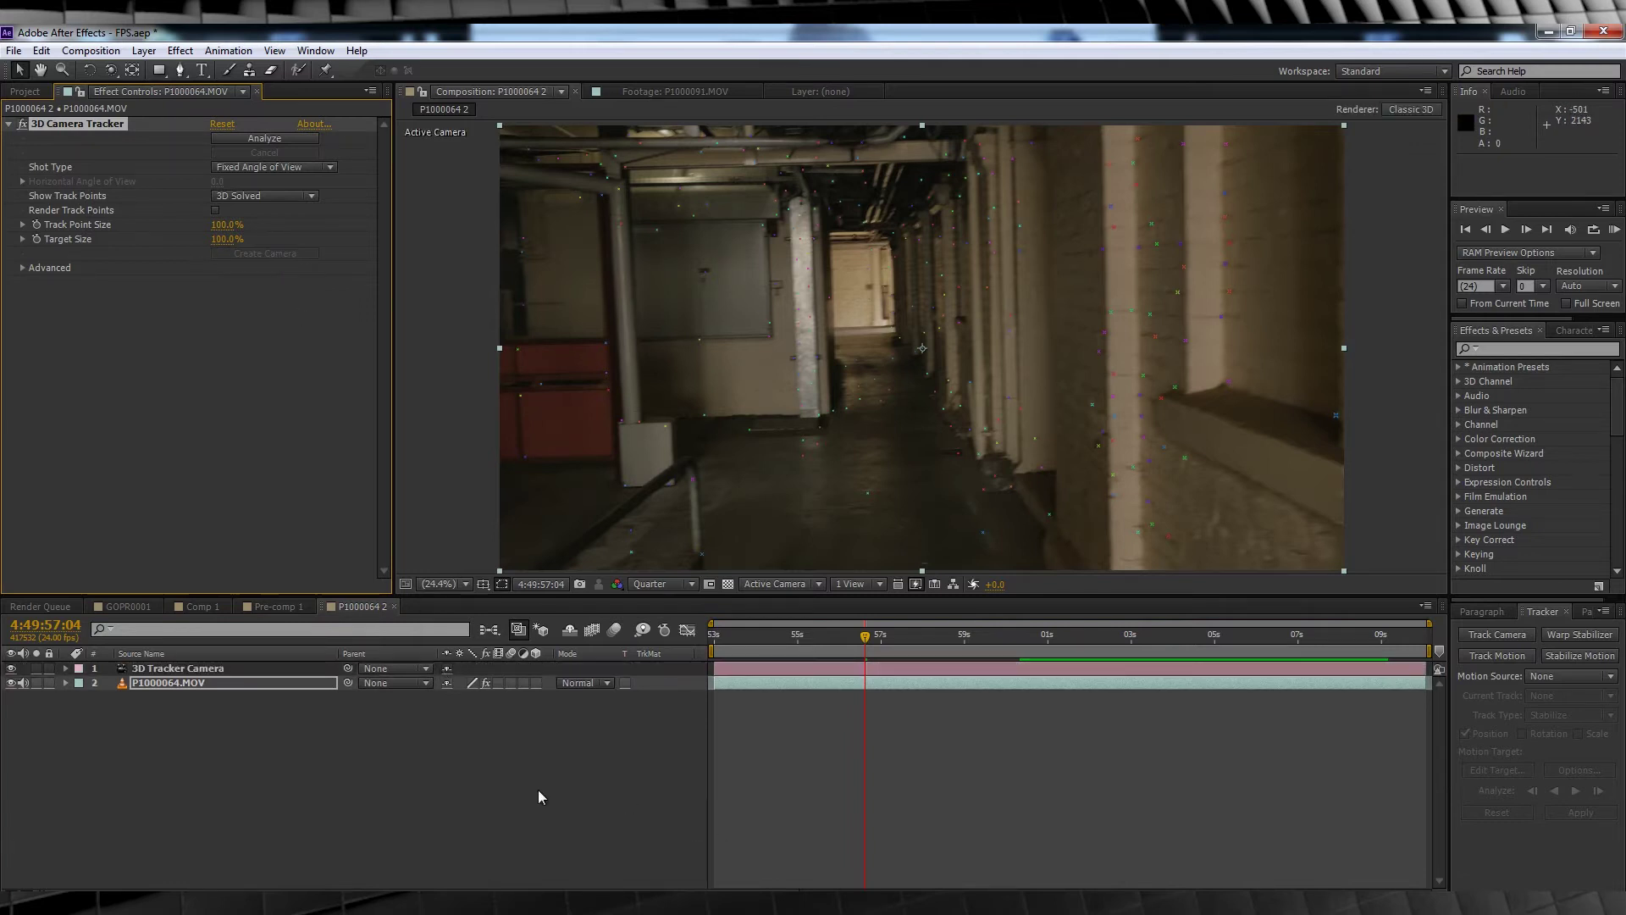
right_click(803, 459)
left_click(821, 509)
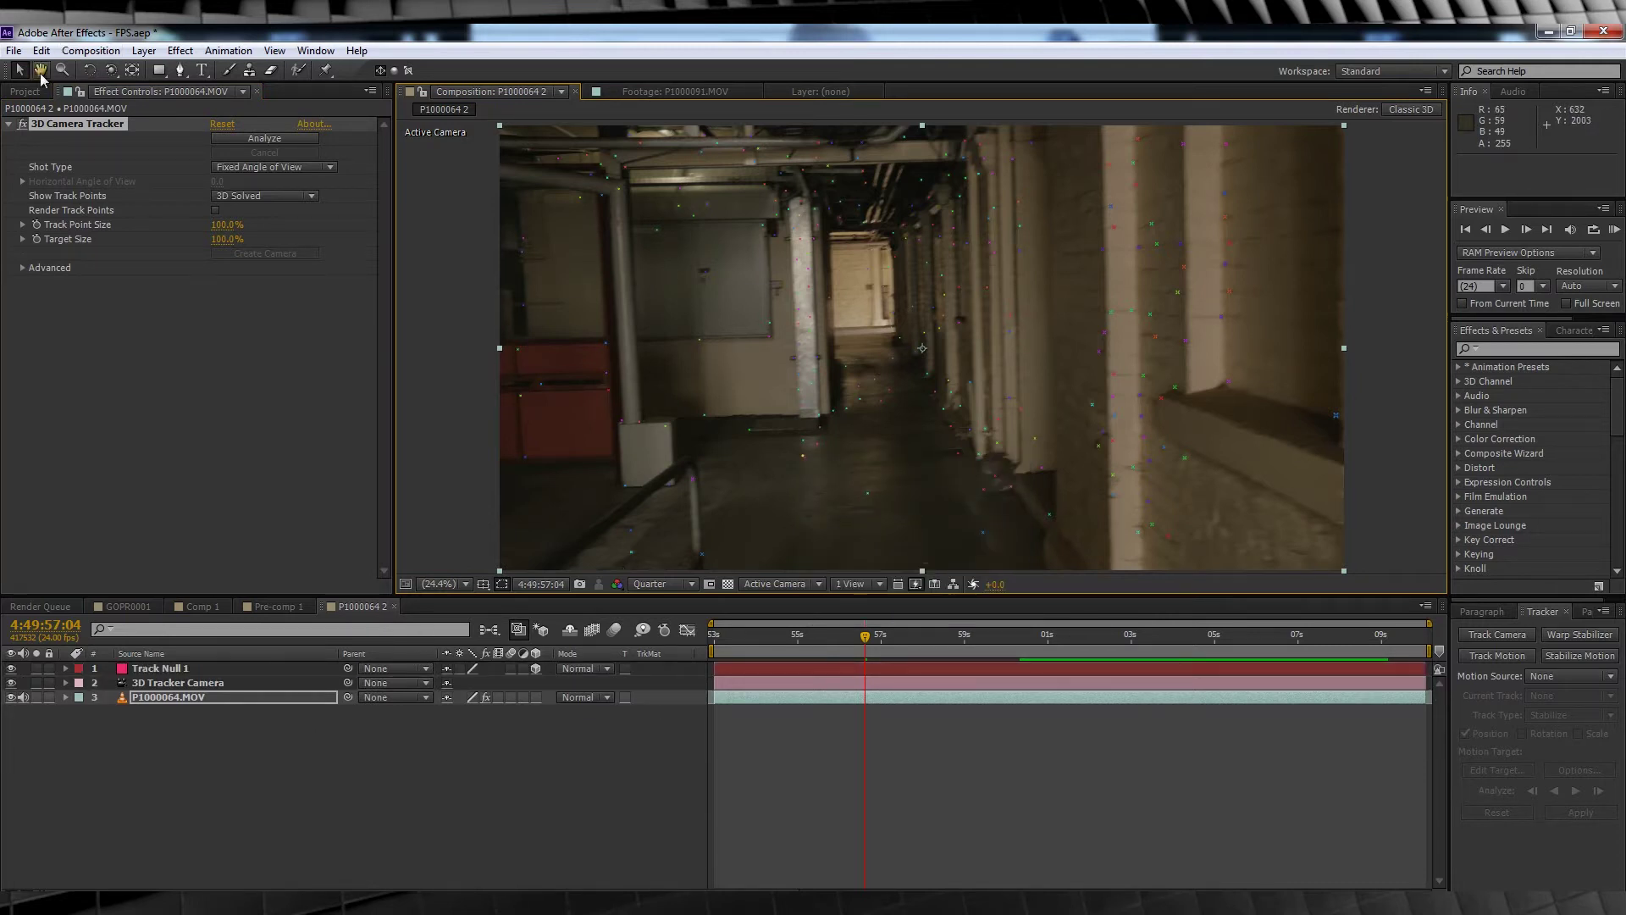
Add TARGET.psd as the top layer of the corridor composition and make it a 3D layer.
left_click(24, 91)
left_click(174, 535)
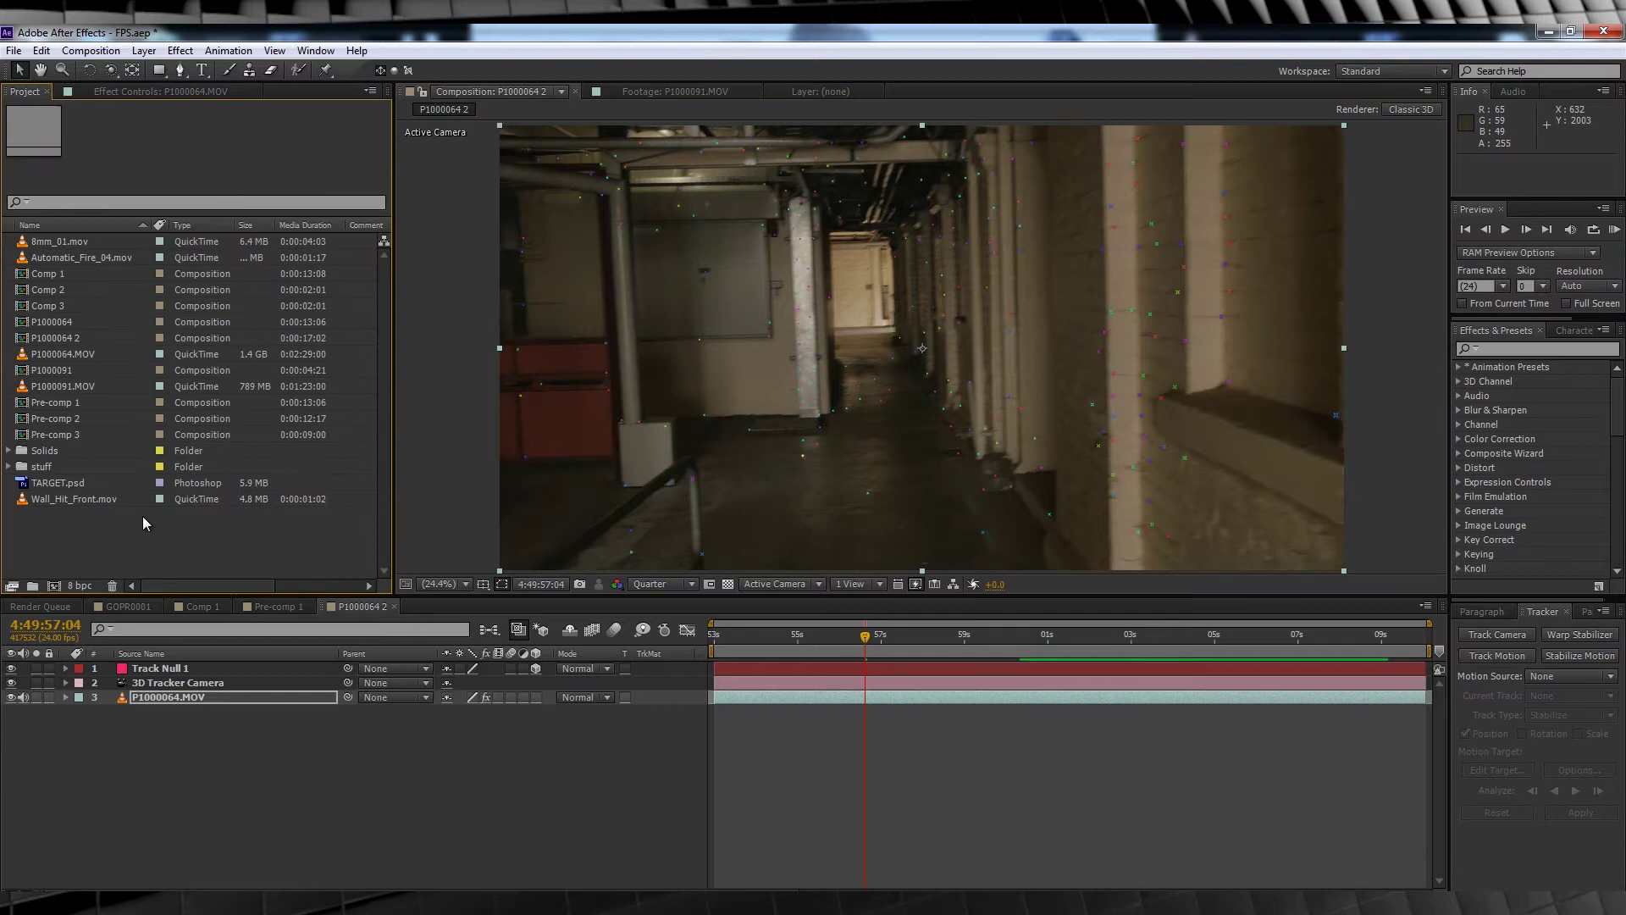
left_click(68, 484)
left_click_drag(67, 485, 176, 670)
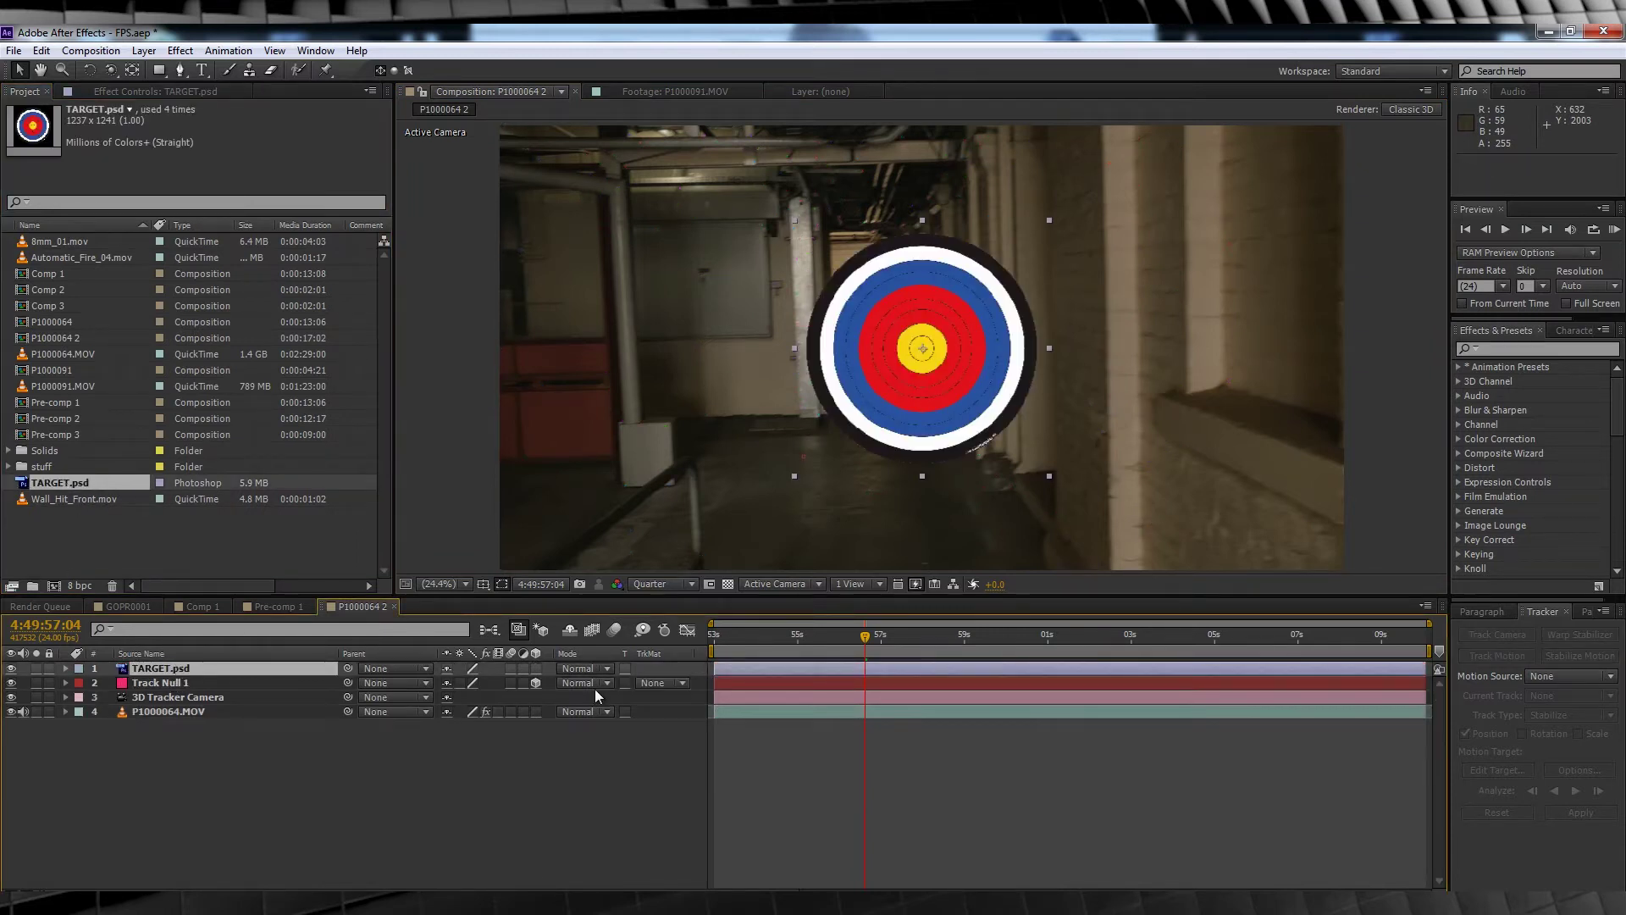
left_click(536, 668)
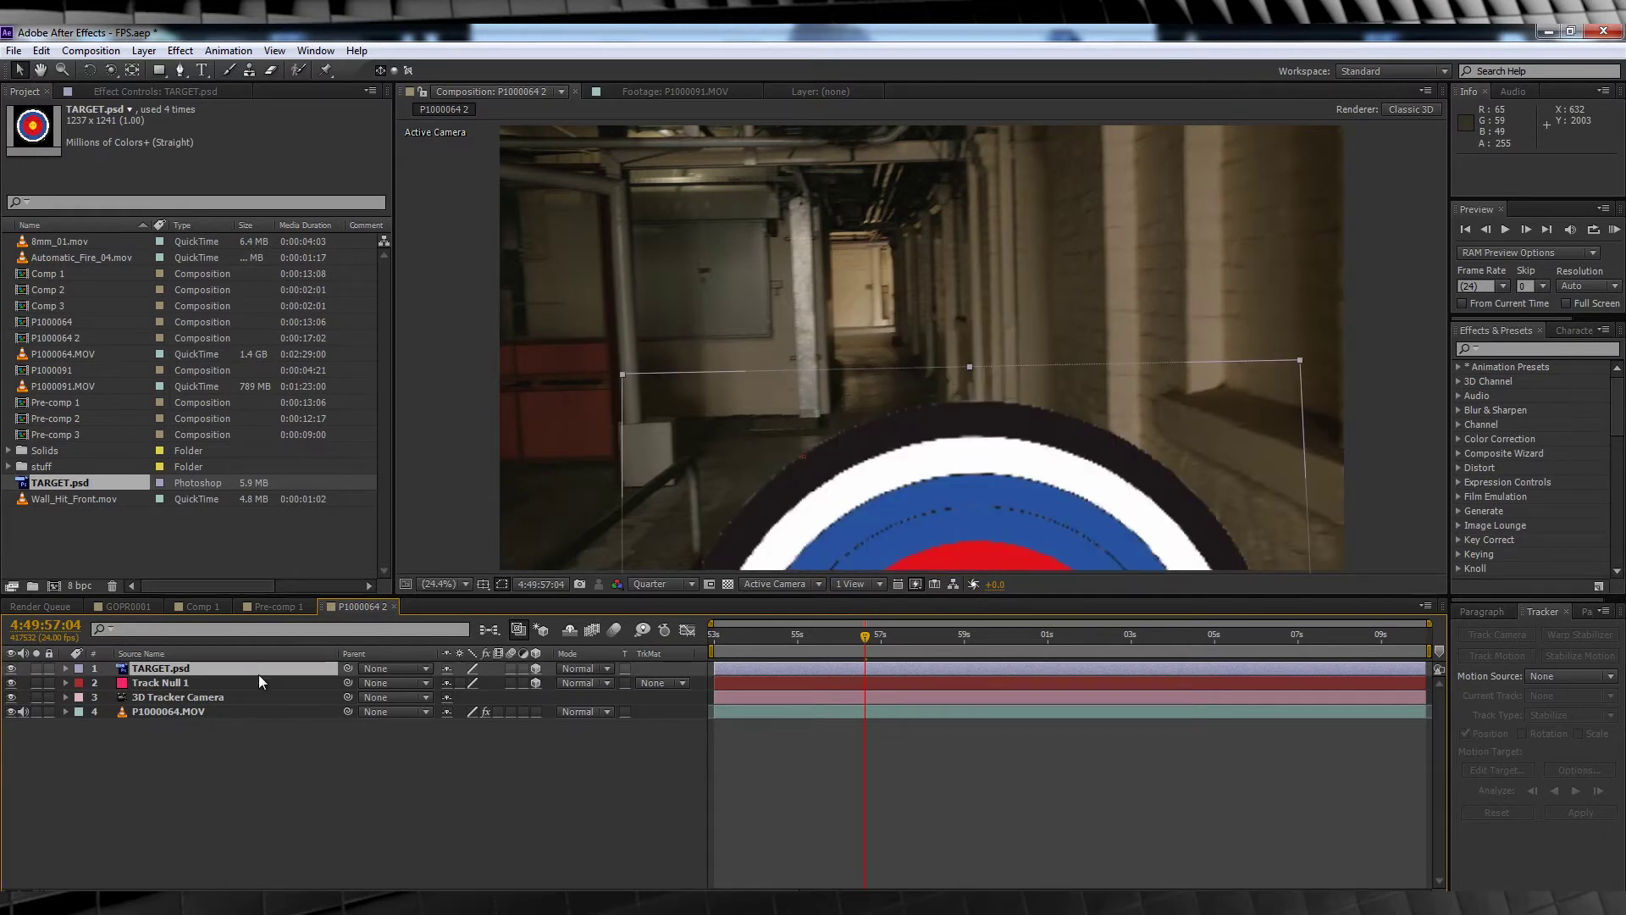
Push the target back in the corridor and centre it around position 933, 37, 6411.
key("p")
key("ctrl+v")
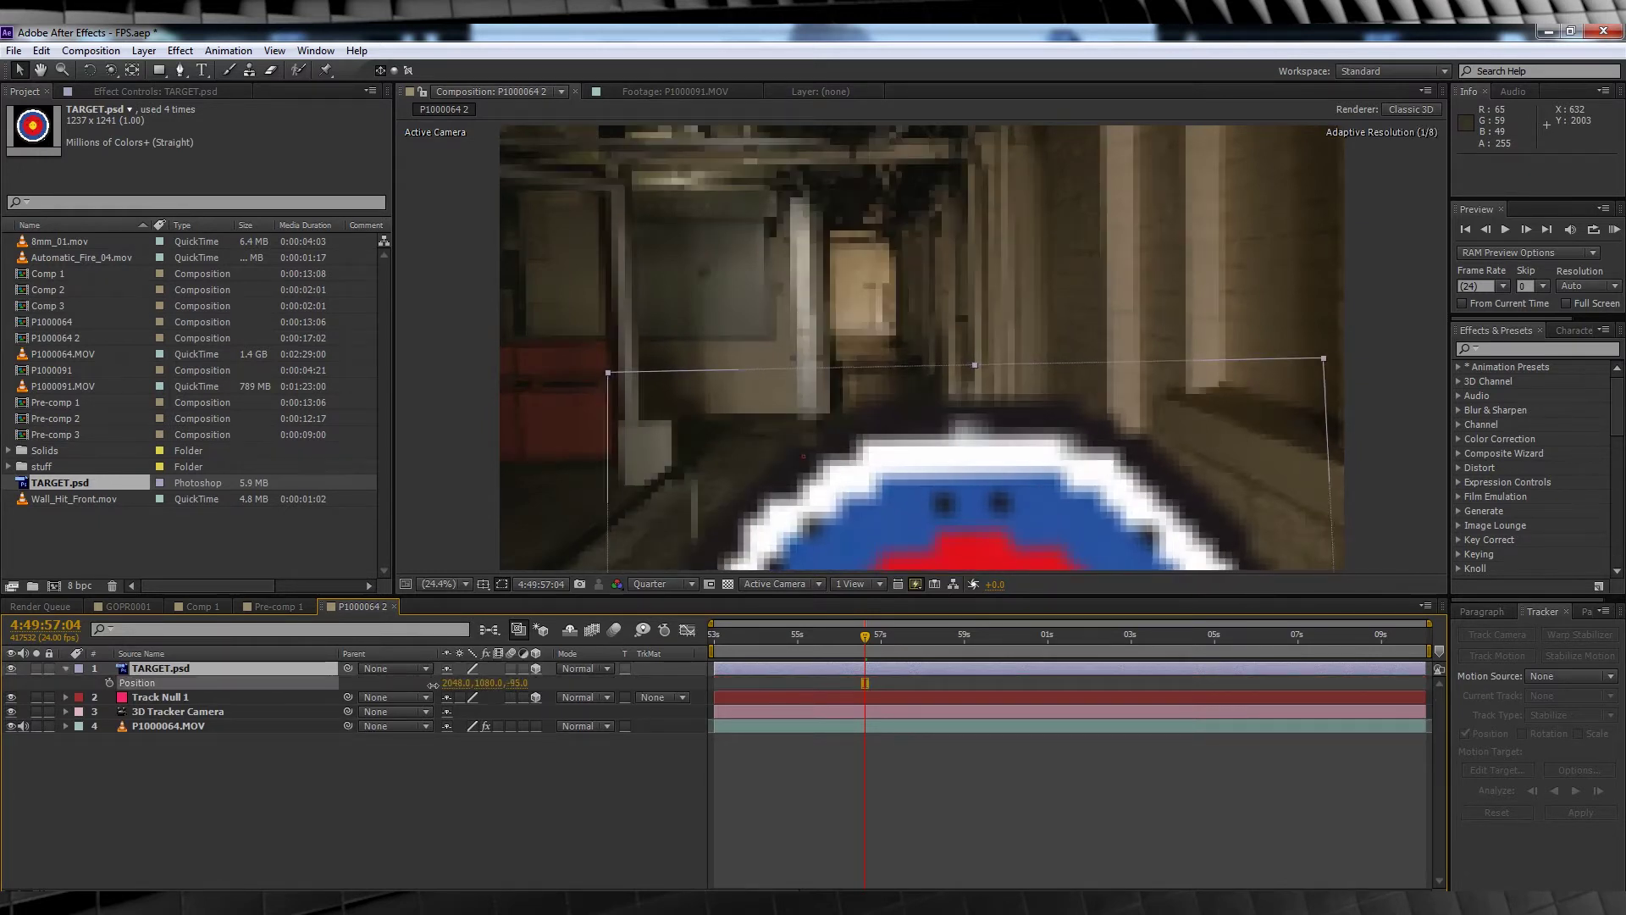
left_click_drag(521, 687, 1622, 641)
left_click_drag(901, 447, 771, 322)
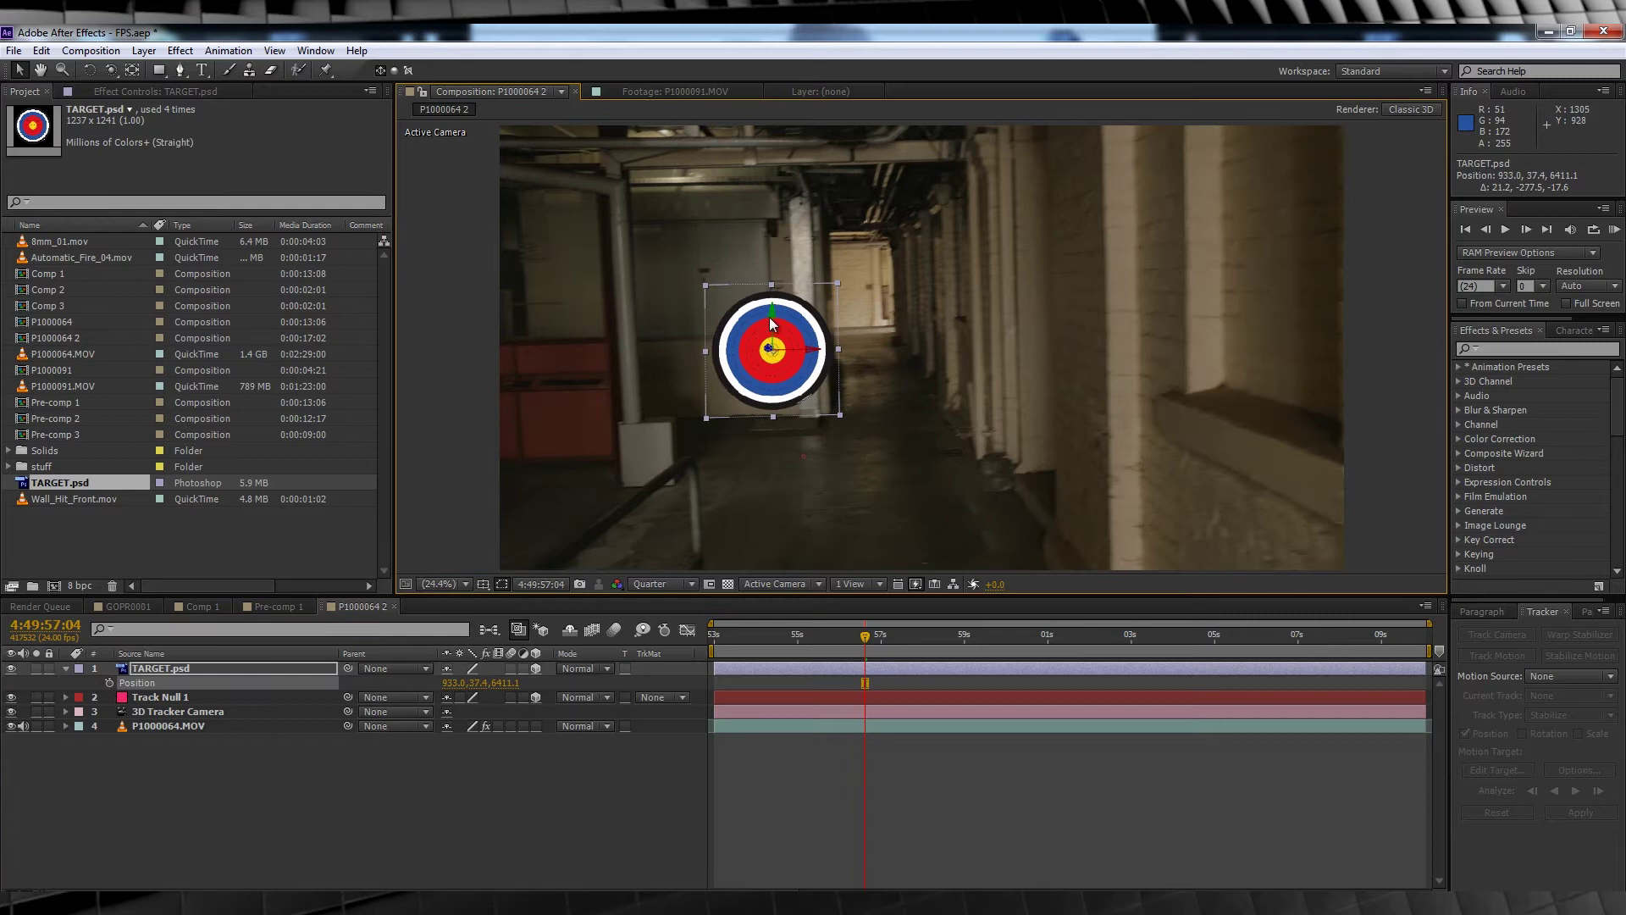
Parent the TARGET.psd layer to Track Null 1 and preview the composition from its start.
left_click(400, 668)
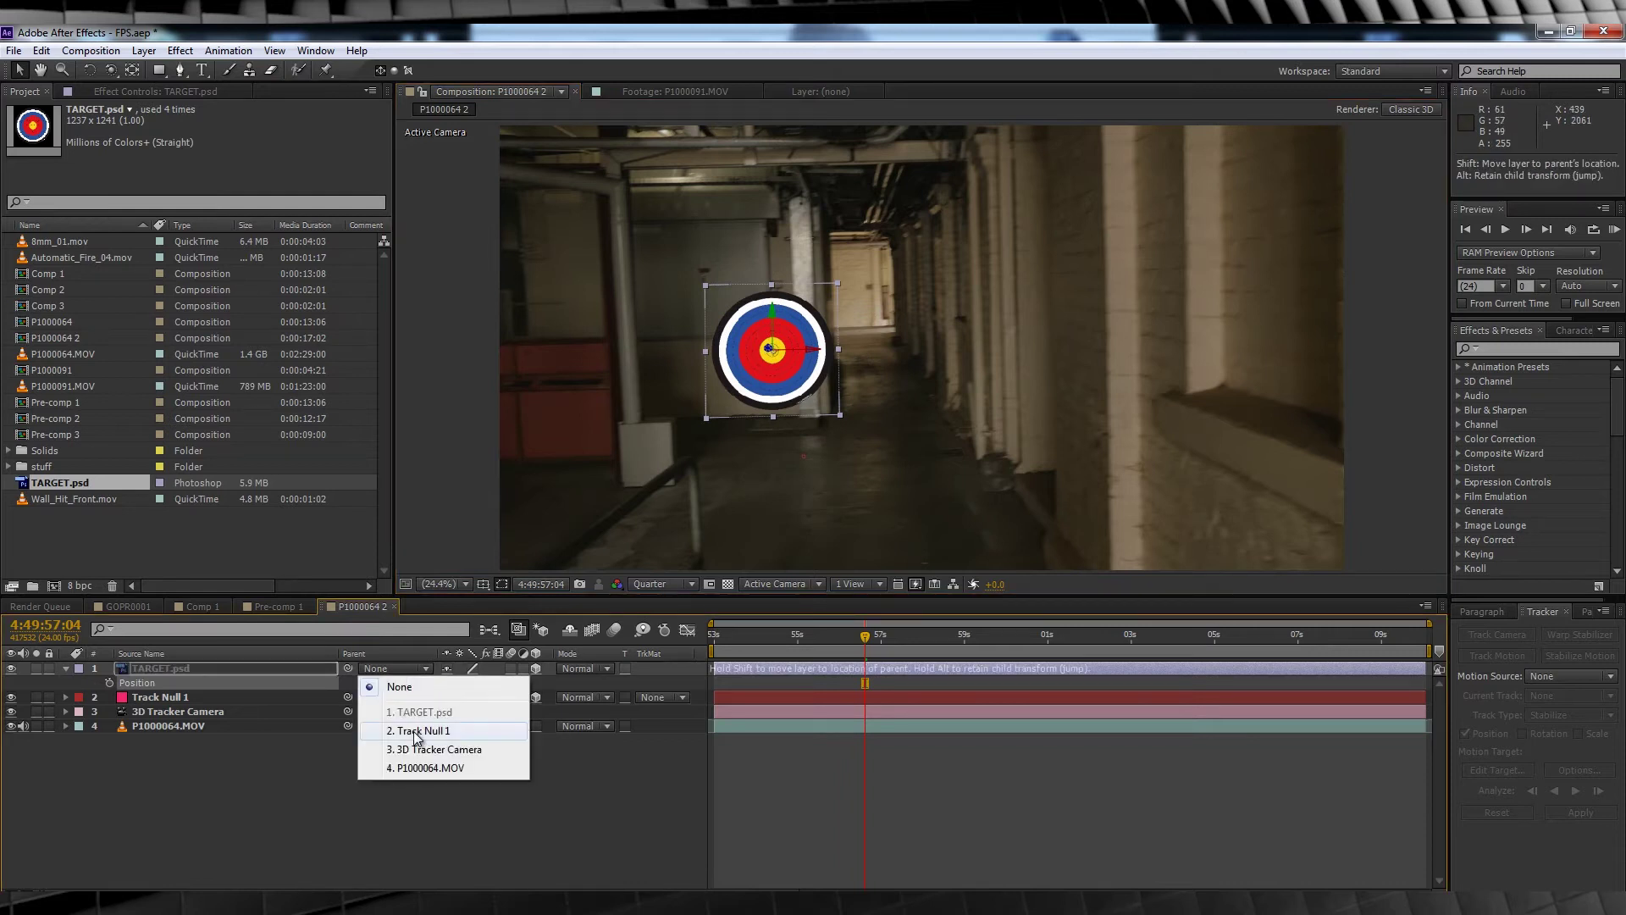
left_click(420, 730)
left_click(714, 633)
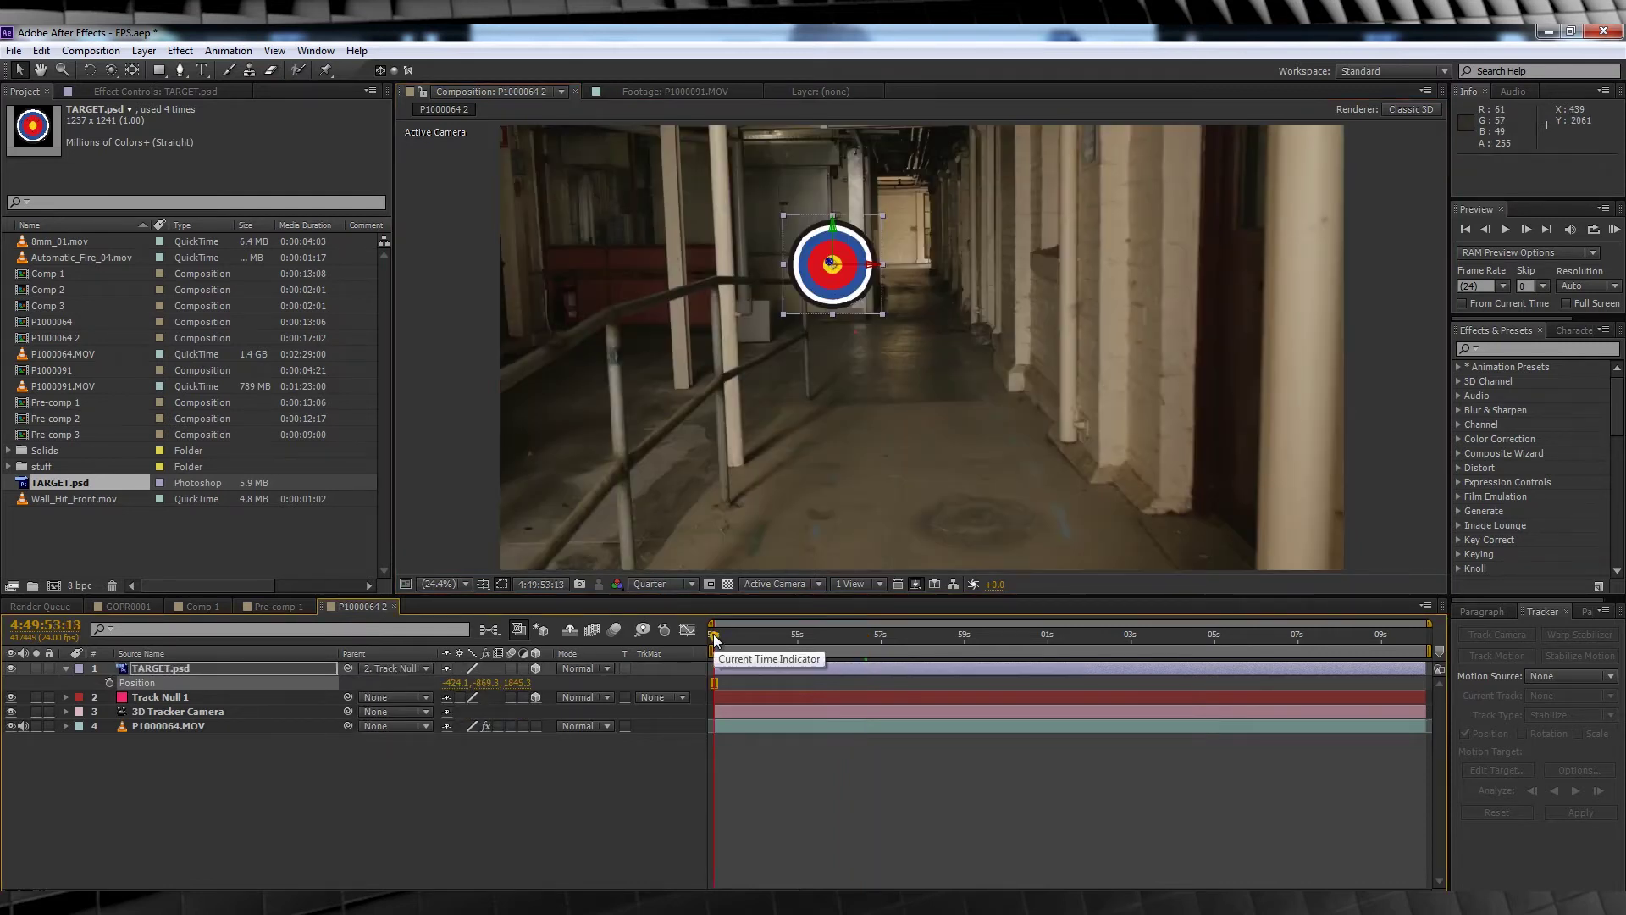
key("space")
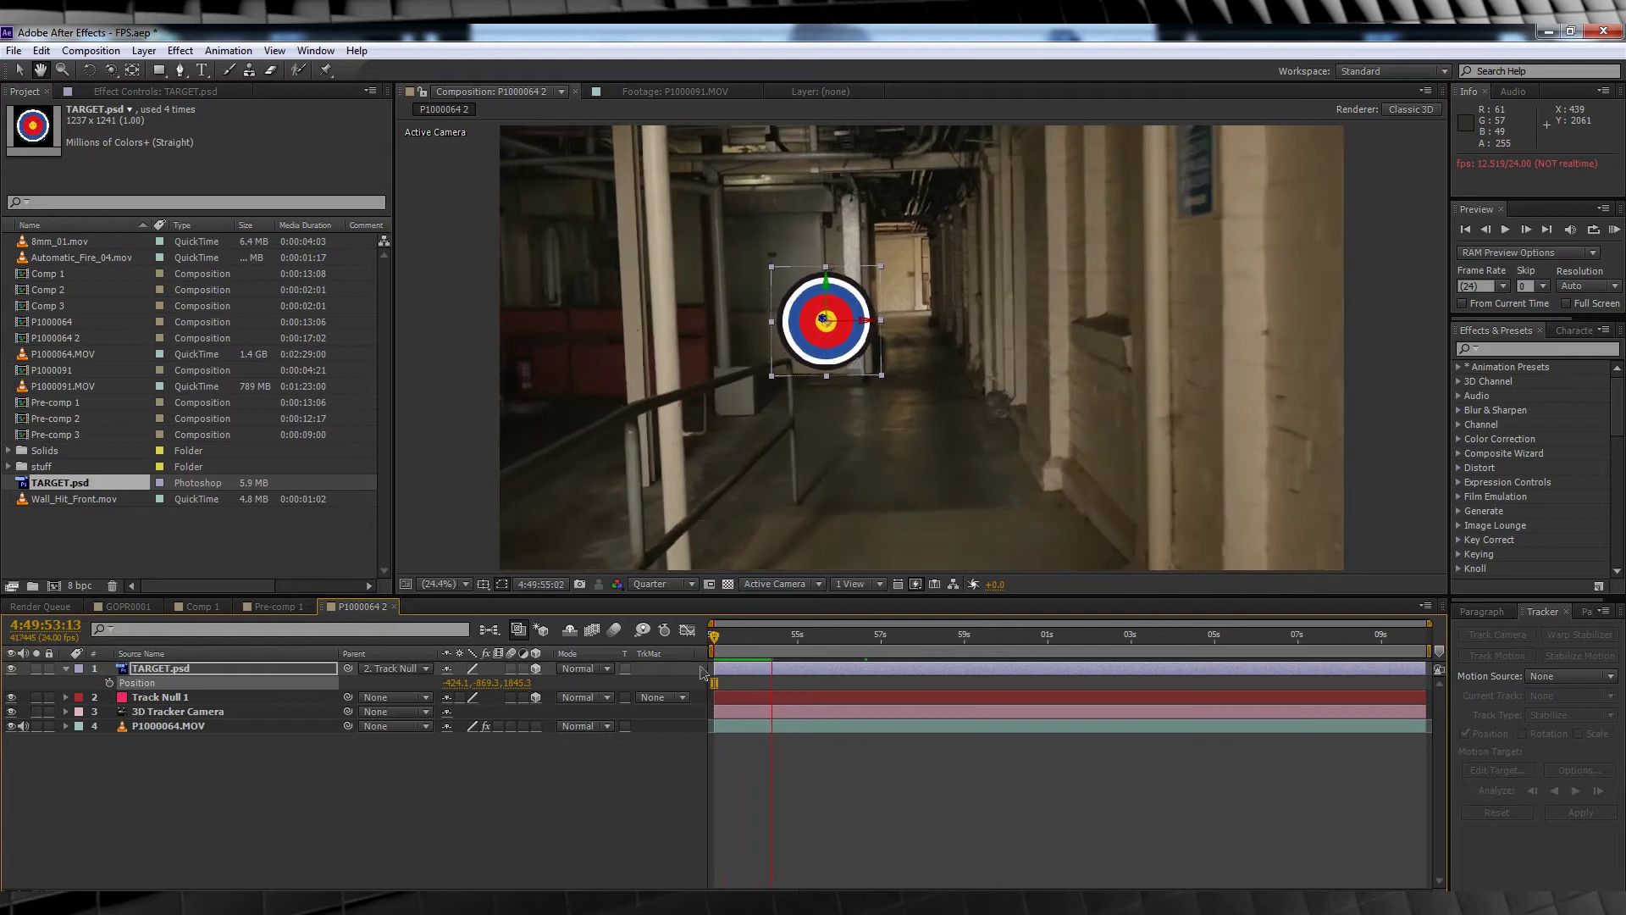
key("space")
Enable motion blur for the composition and the TARGET.psd layer, and preview the result.
left_click(578, 678)
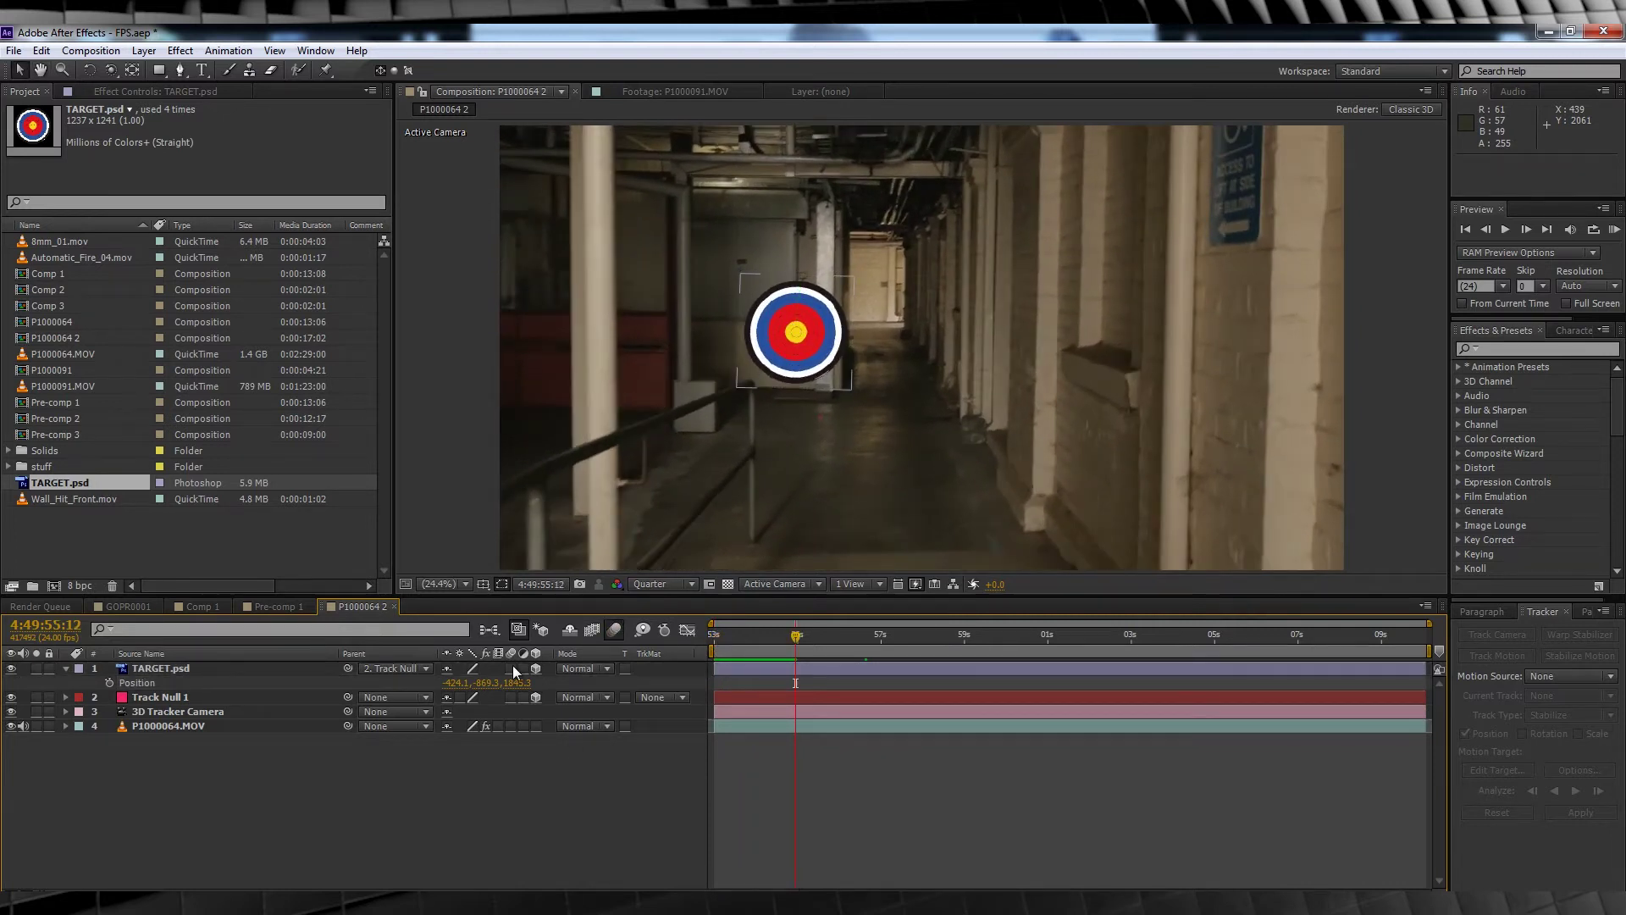
left_click(511, 668)
left_click(716, 650)
key("space")
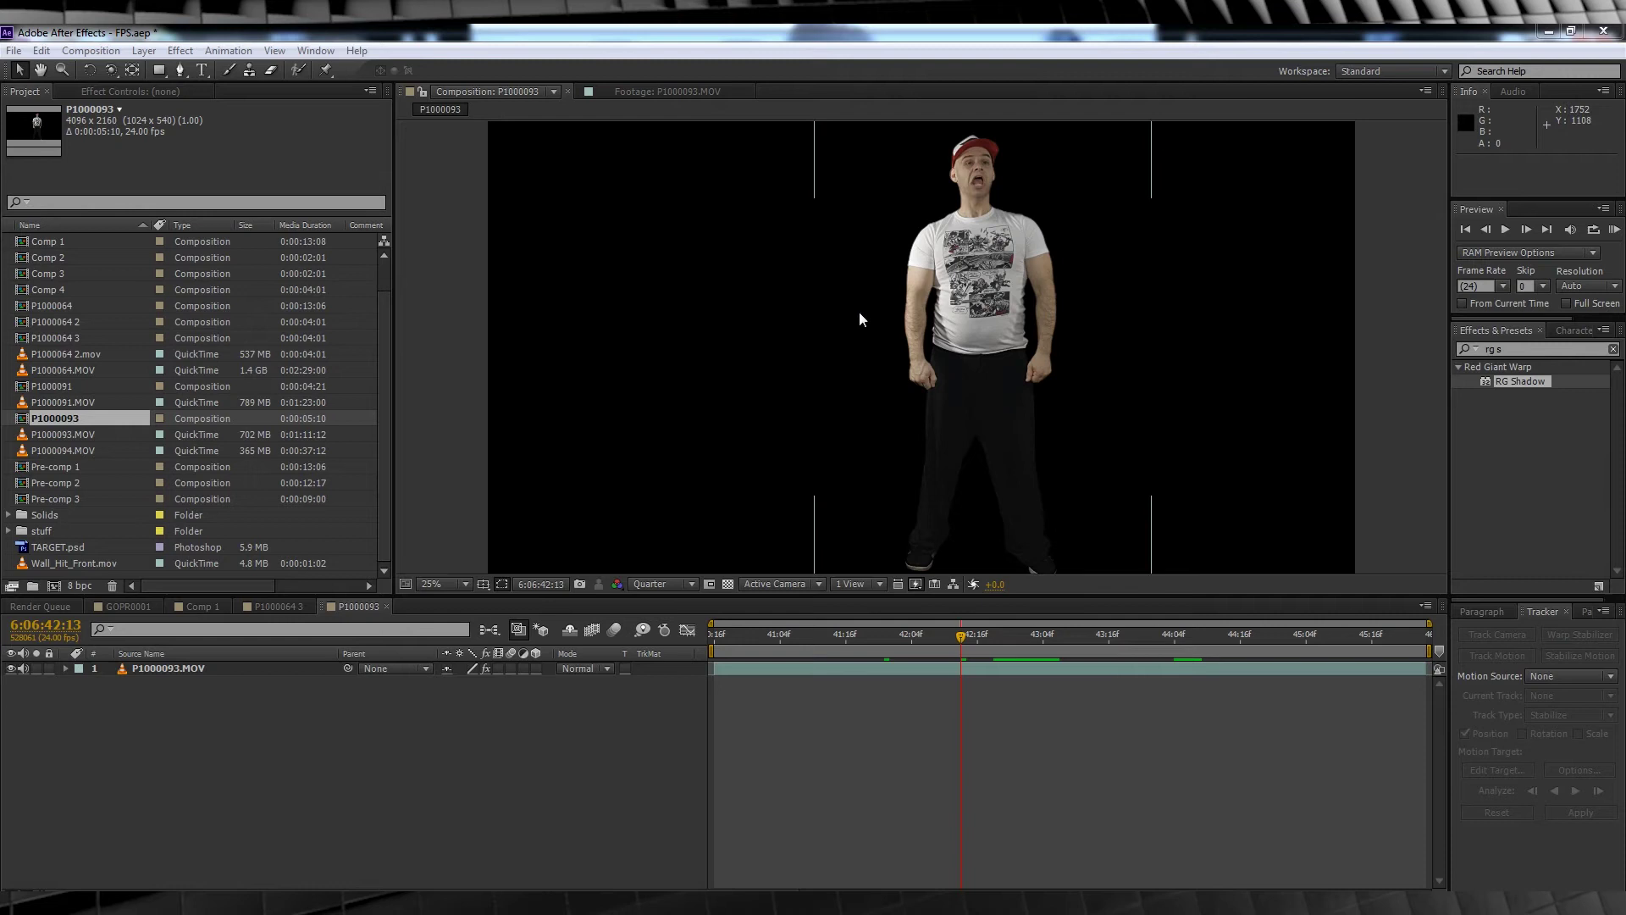
Preview the keyed P1000093 composition and add it to P1000064 3 as the top layer, switched to 3D.
left_click(1016, 637)
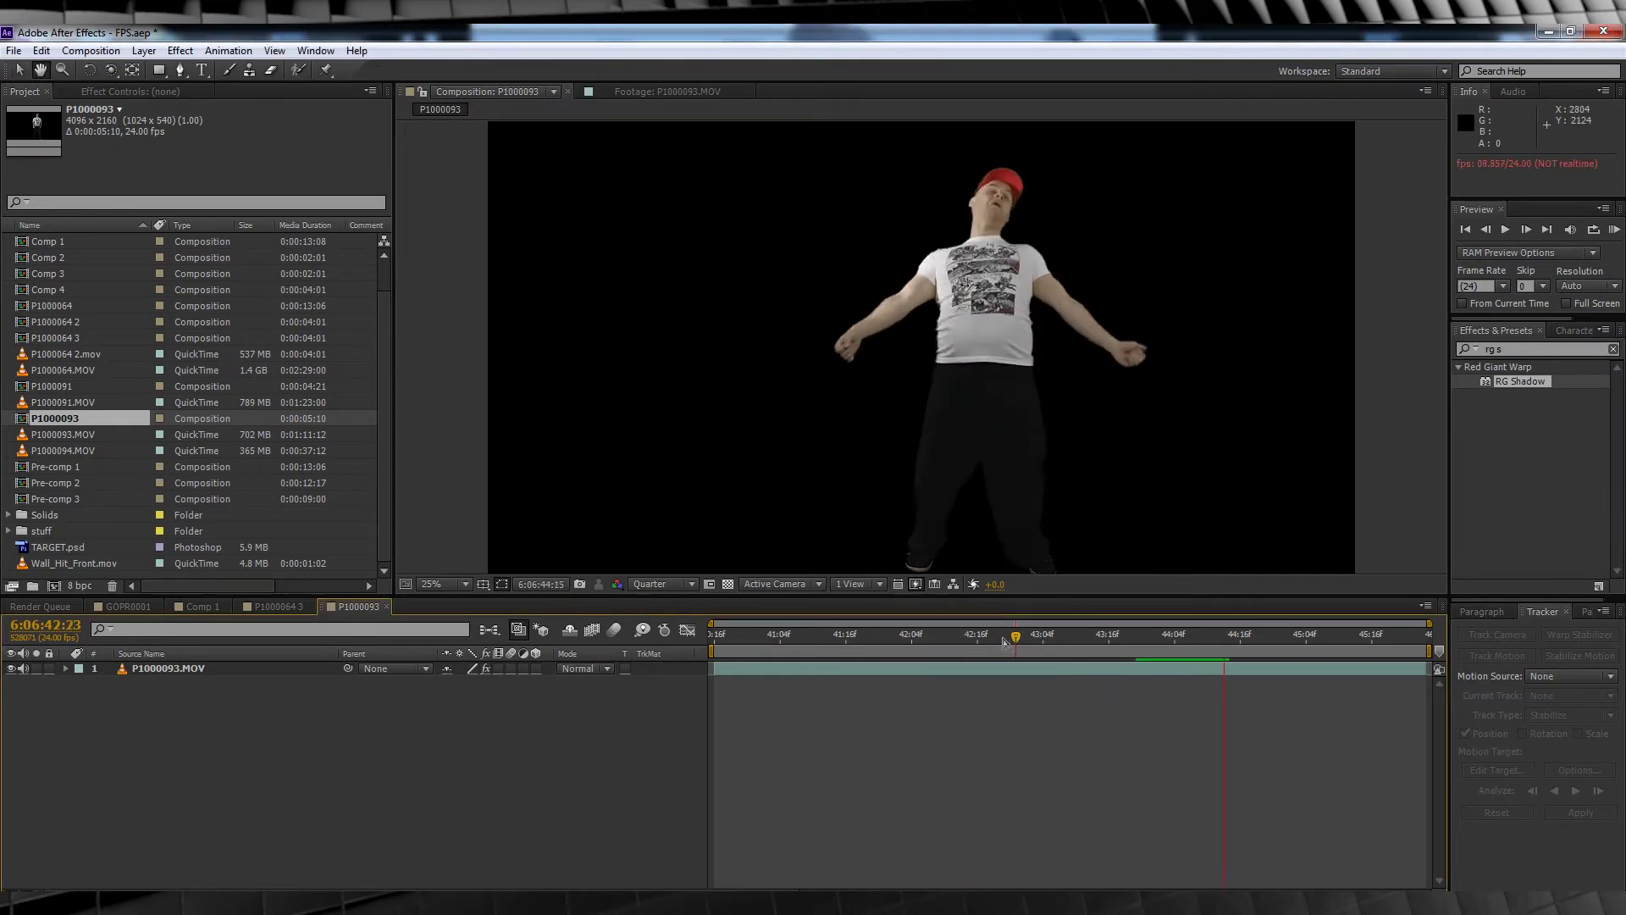
left_click(279, 607)
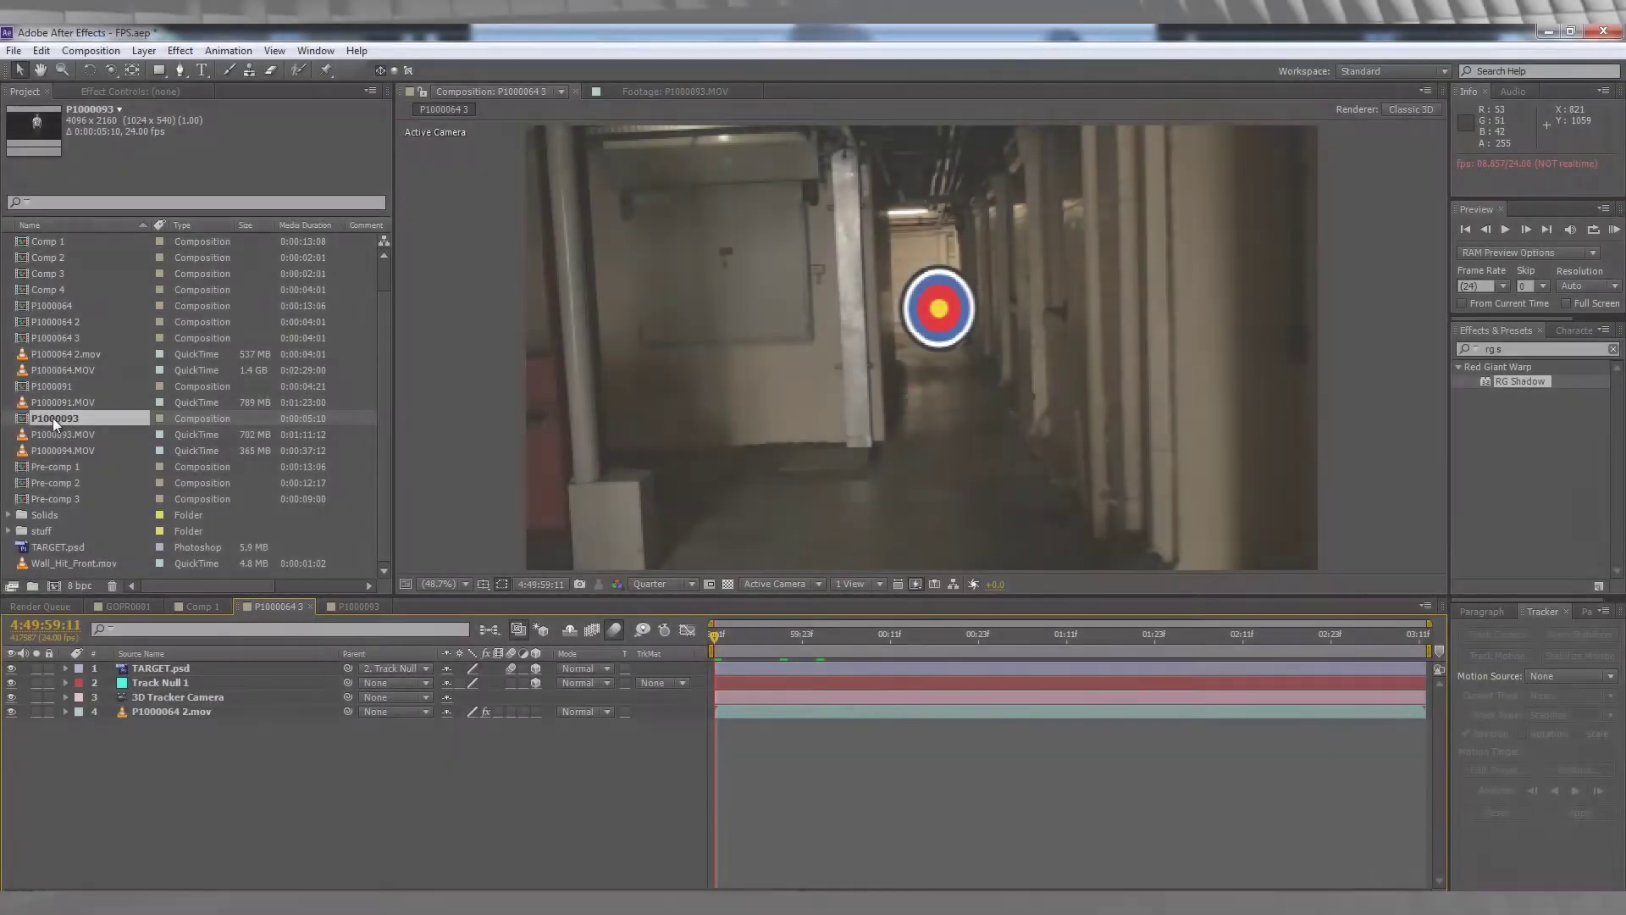
left_click_drag(52, 420, 159, 672)
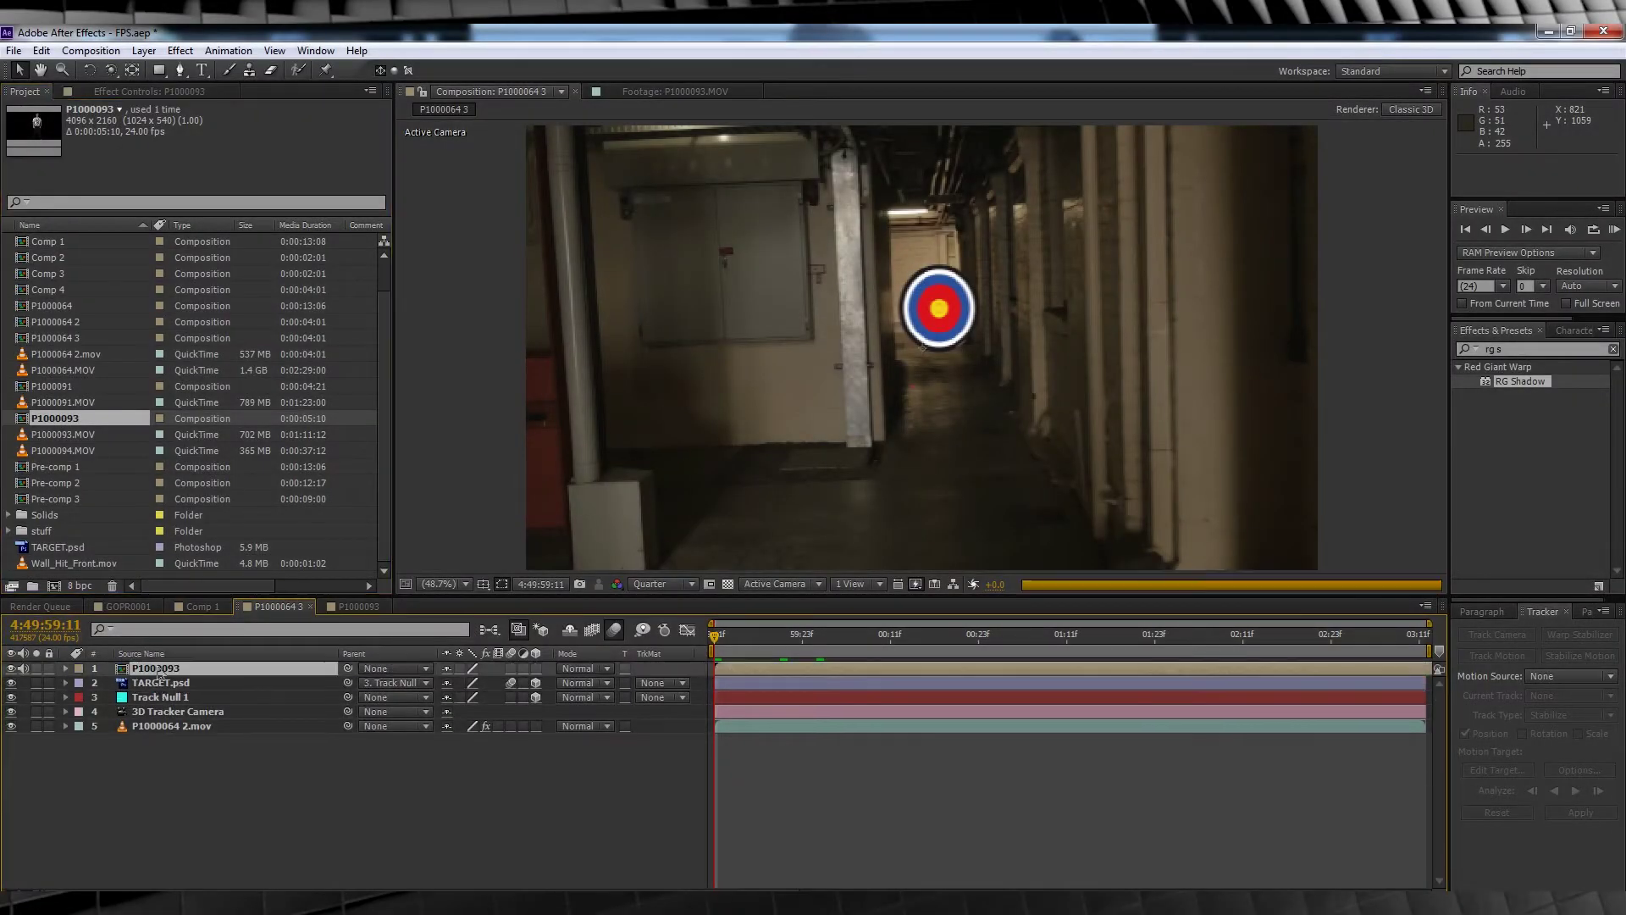
left_click(535, 669)
Place the P1000093 man beside the target at about 408, 652, 1330 and play the shot.
left_click_drag(947, 315, 797, 314)
left_click(596, 830)
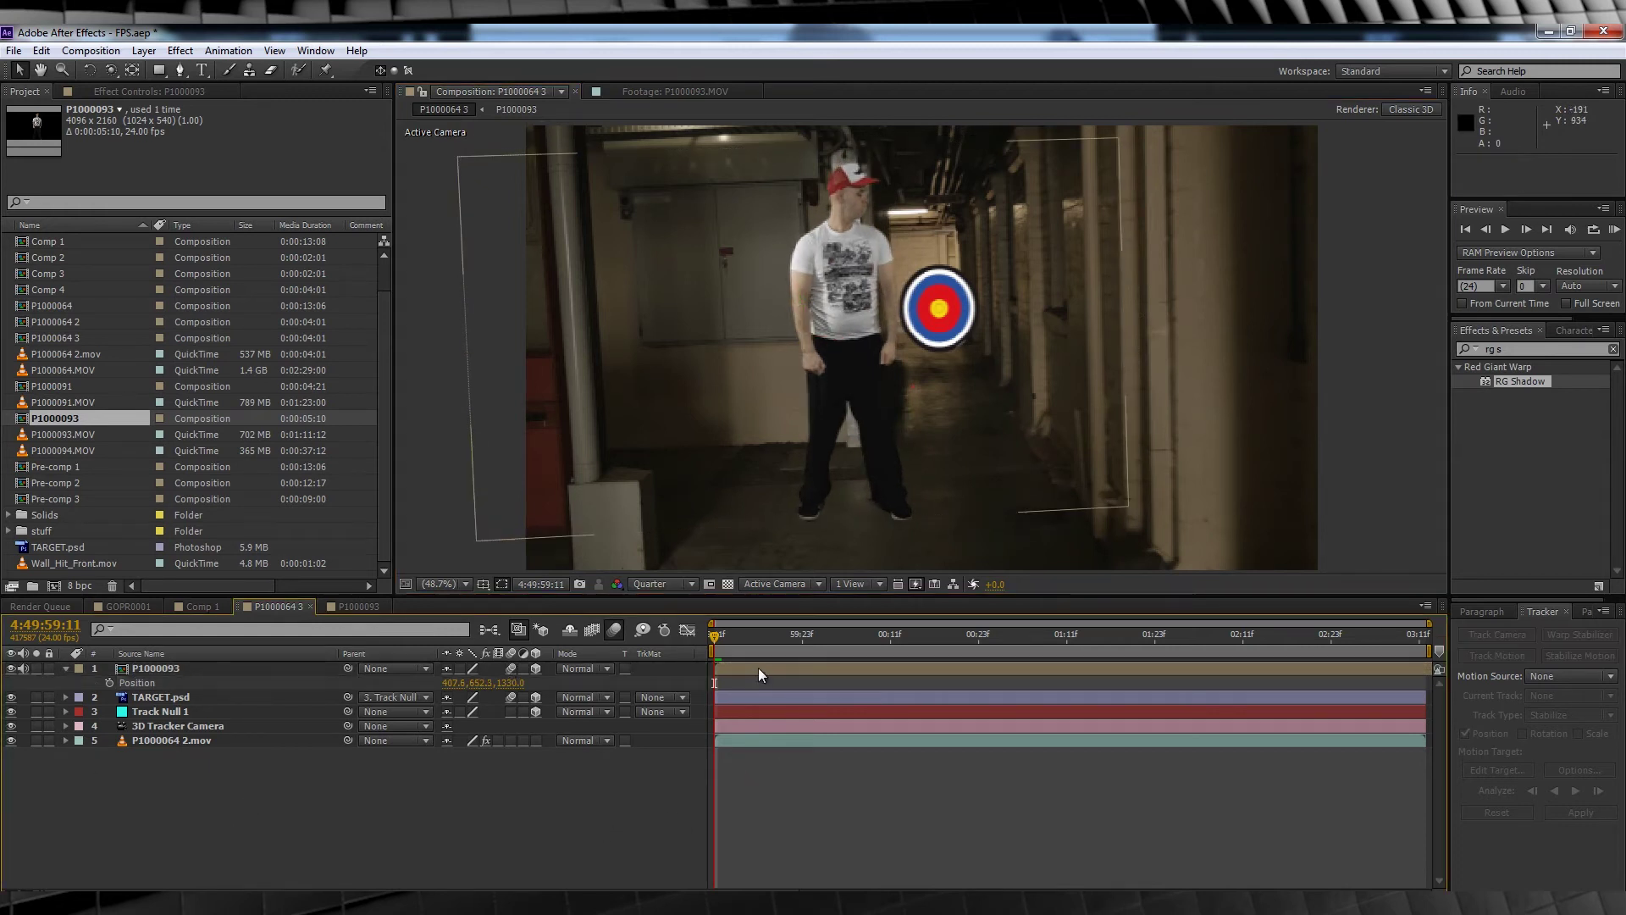
key("space")
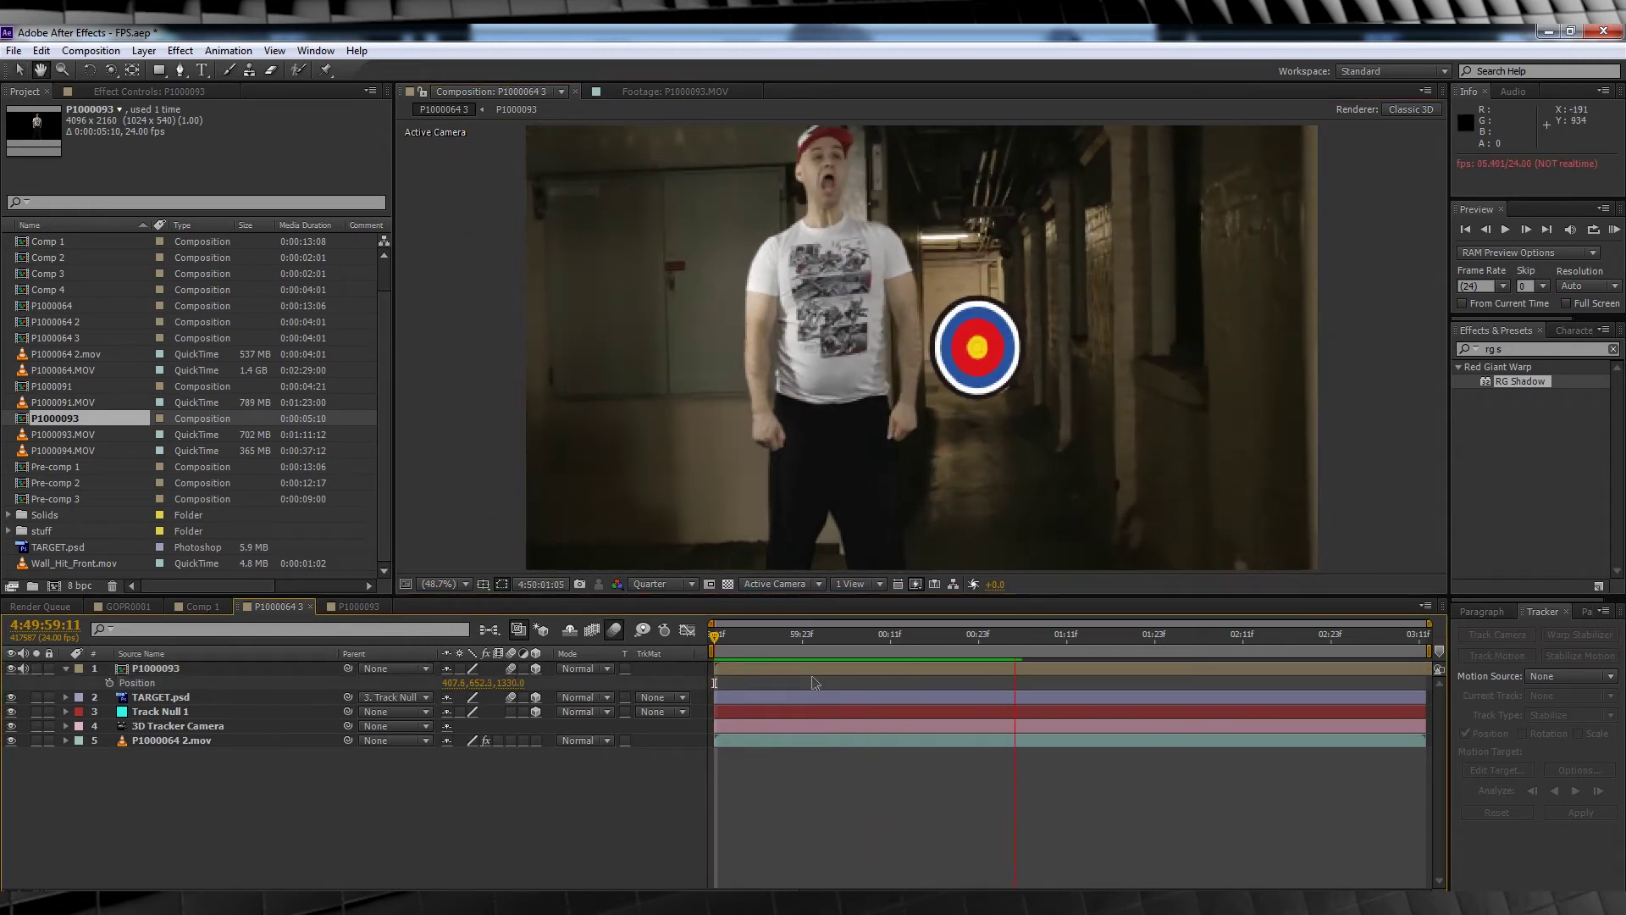
Move the P1000093 layer farther back and lower it onto the floor, to about 334, 759, 1825.
left_click_drag(818, 644, 713, 644)
left_click_drag(508, 682, 927, 680)
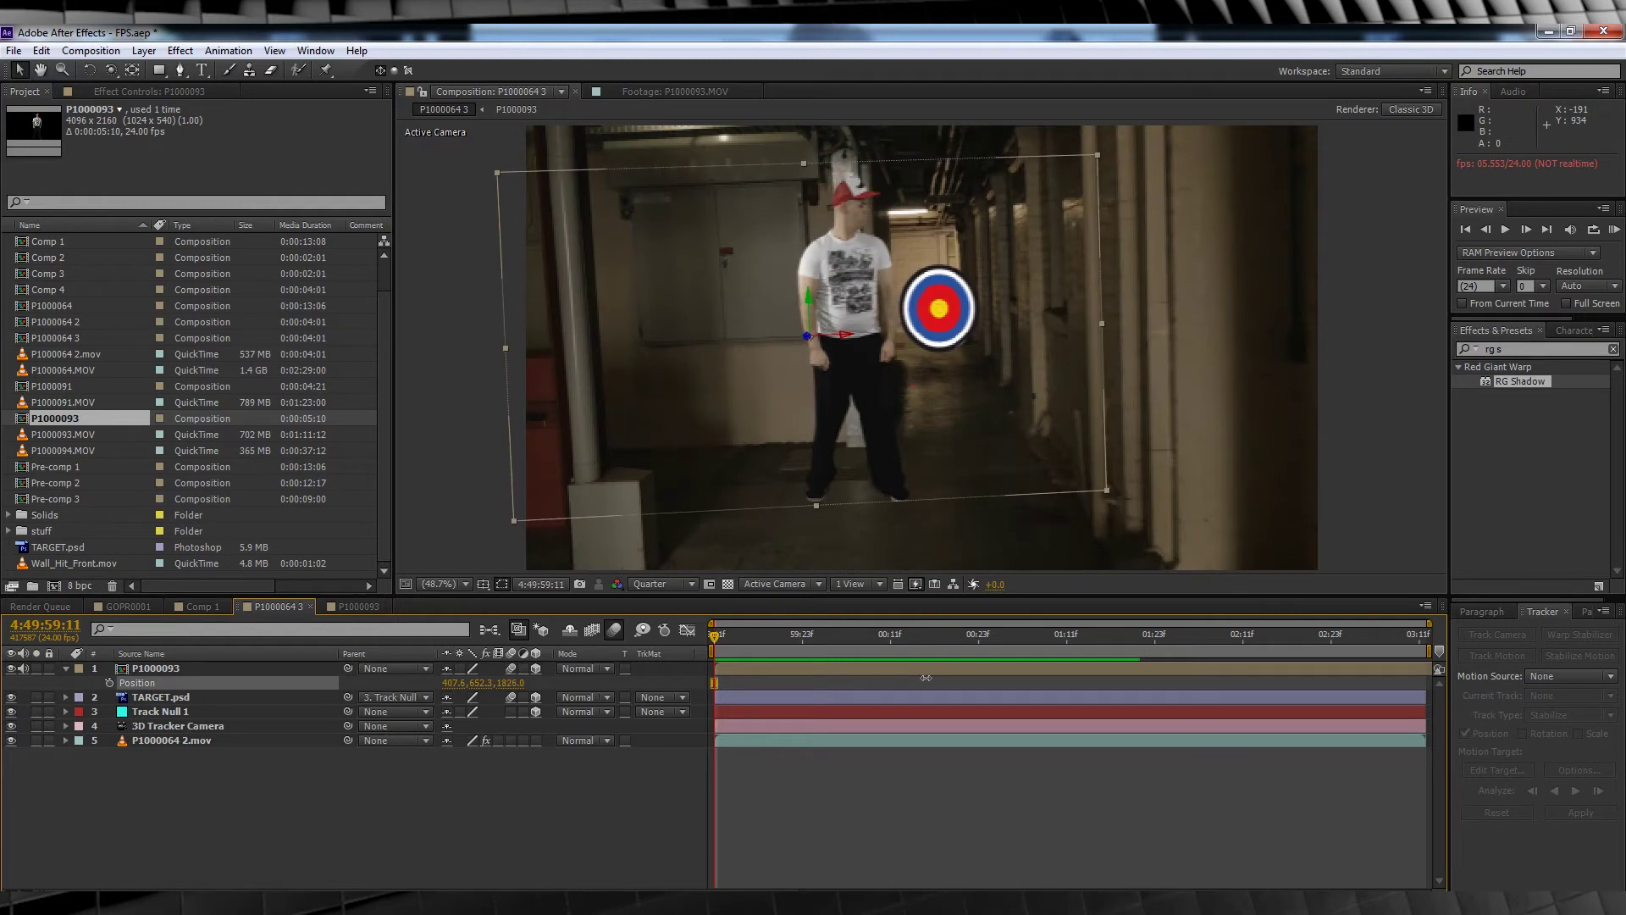
left_click_drag(808, 296, 820, 356)
Slide the P1000093 layer in time so it starts at 4:49:58:01, and return to the composition's first frame.
left_click_drag(816, 666, 867, 664)
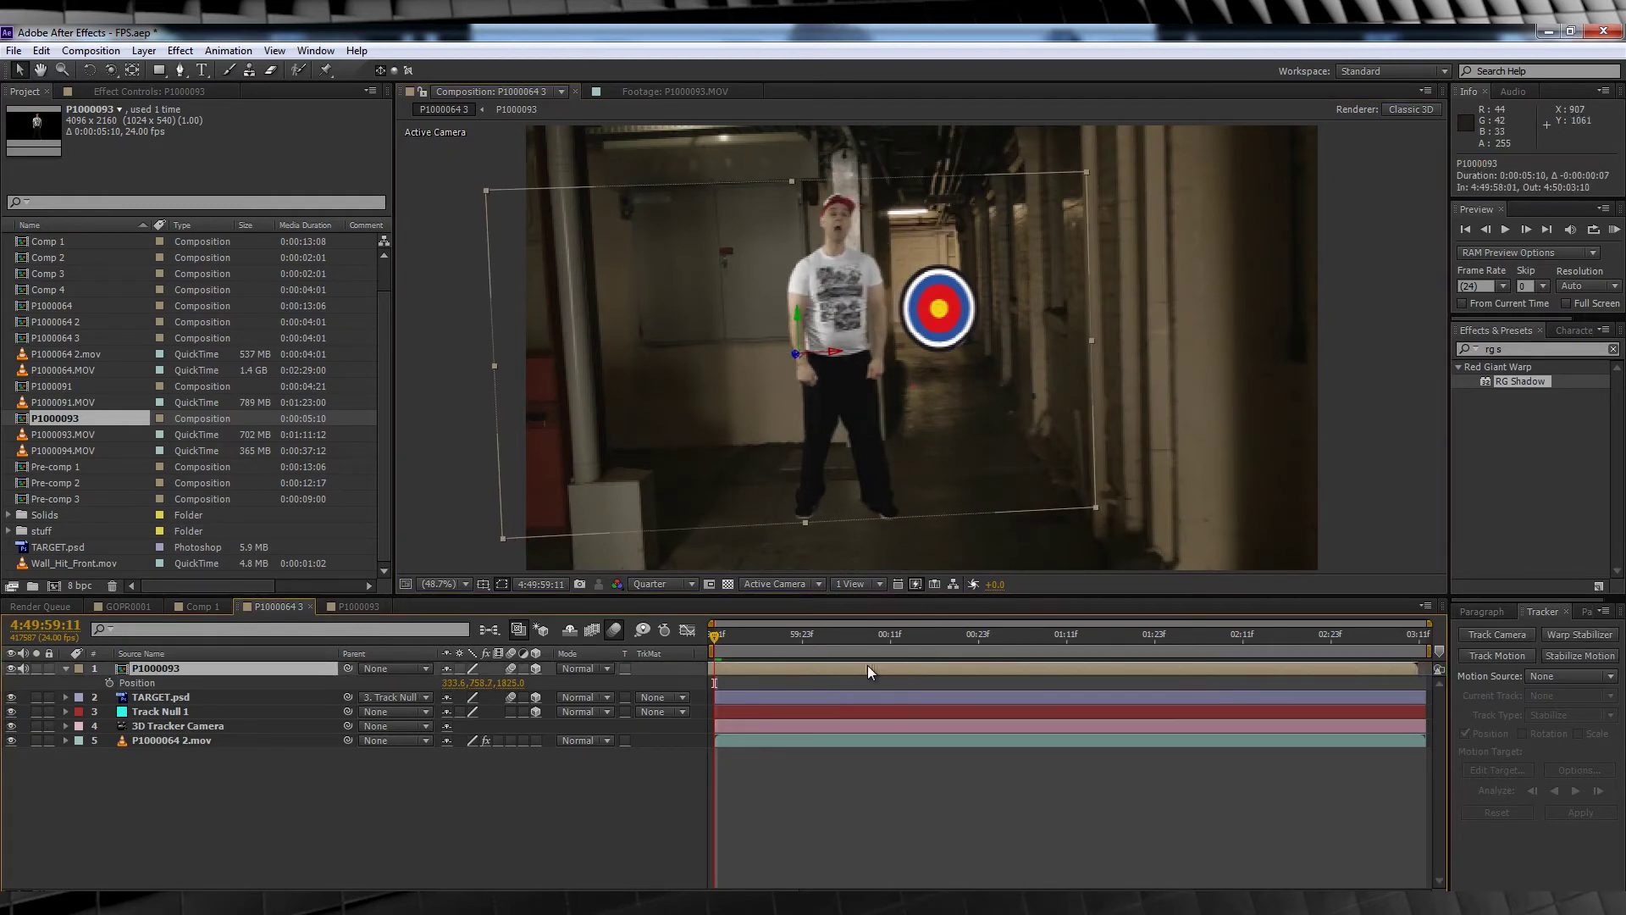
key("F2")
left_click_drag(727, 635, 711, 630)
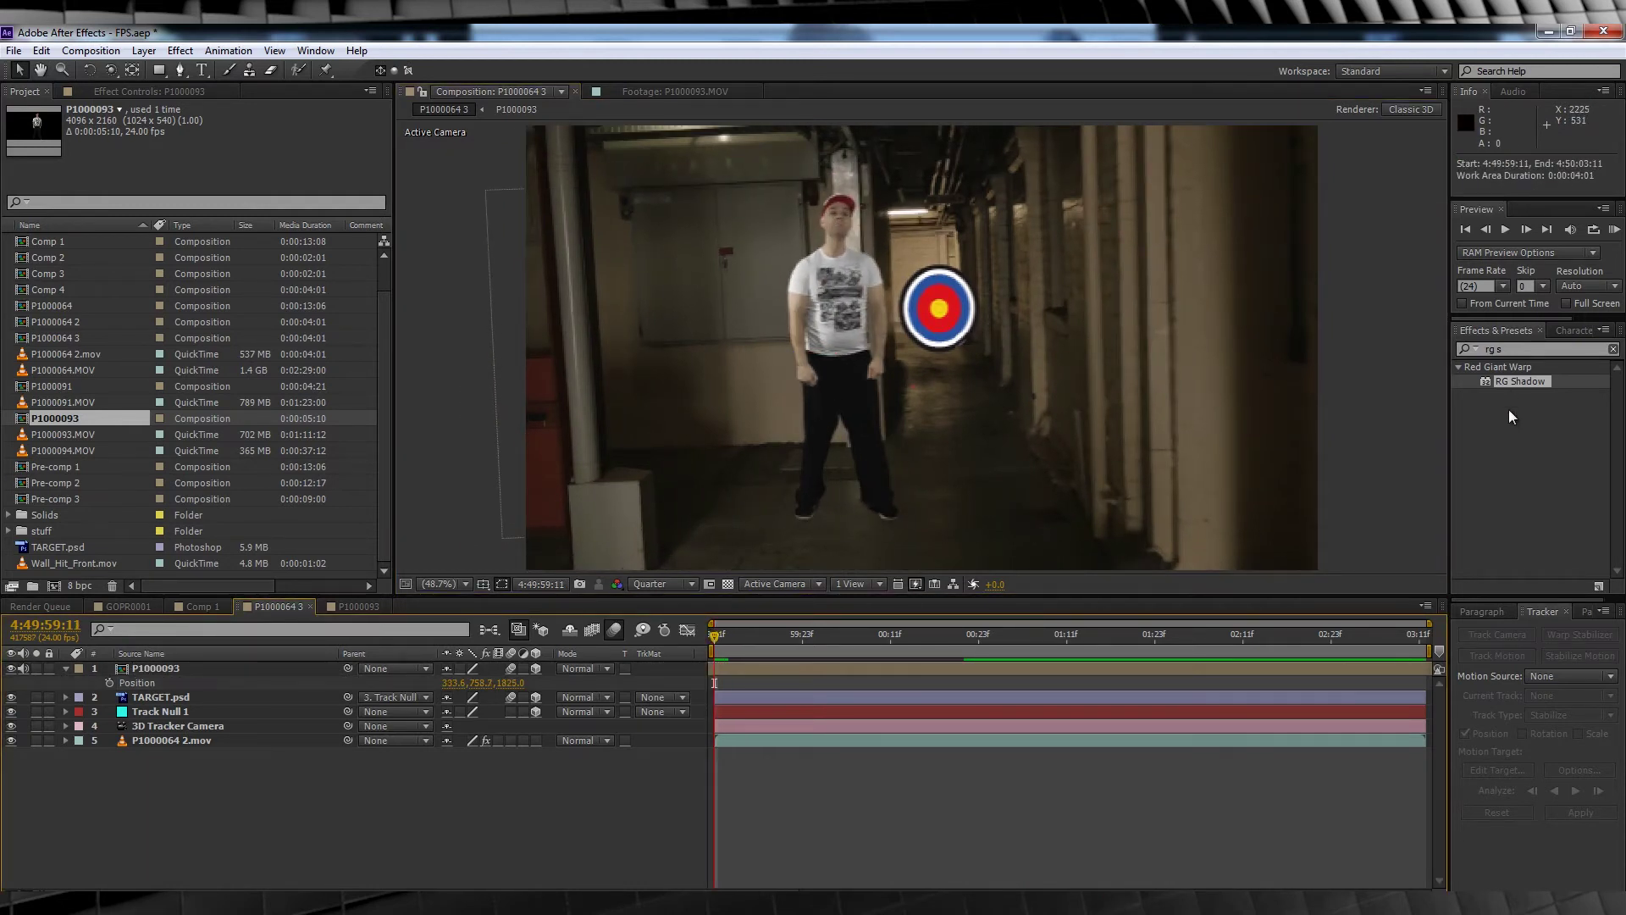
Apply RG Shadow to P1000093, set its height and slant point to about 1786, 2034 and its opacity to 45.
left_click_drag(1516, 381, 1032, 440)
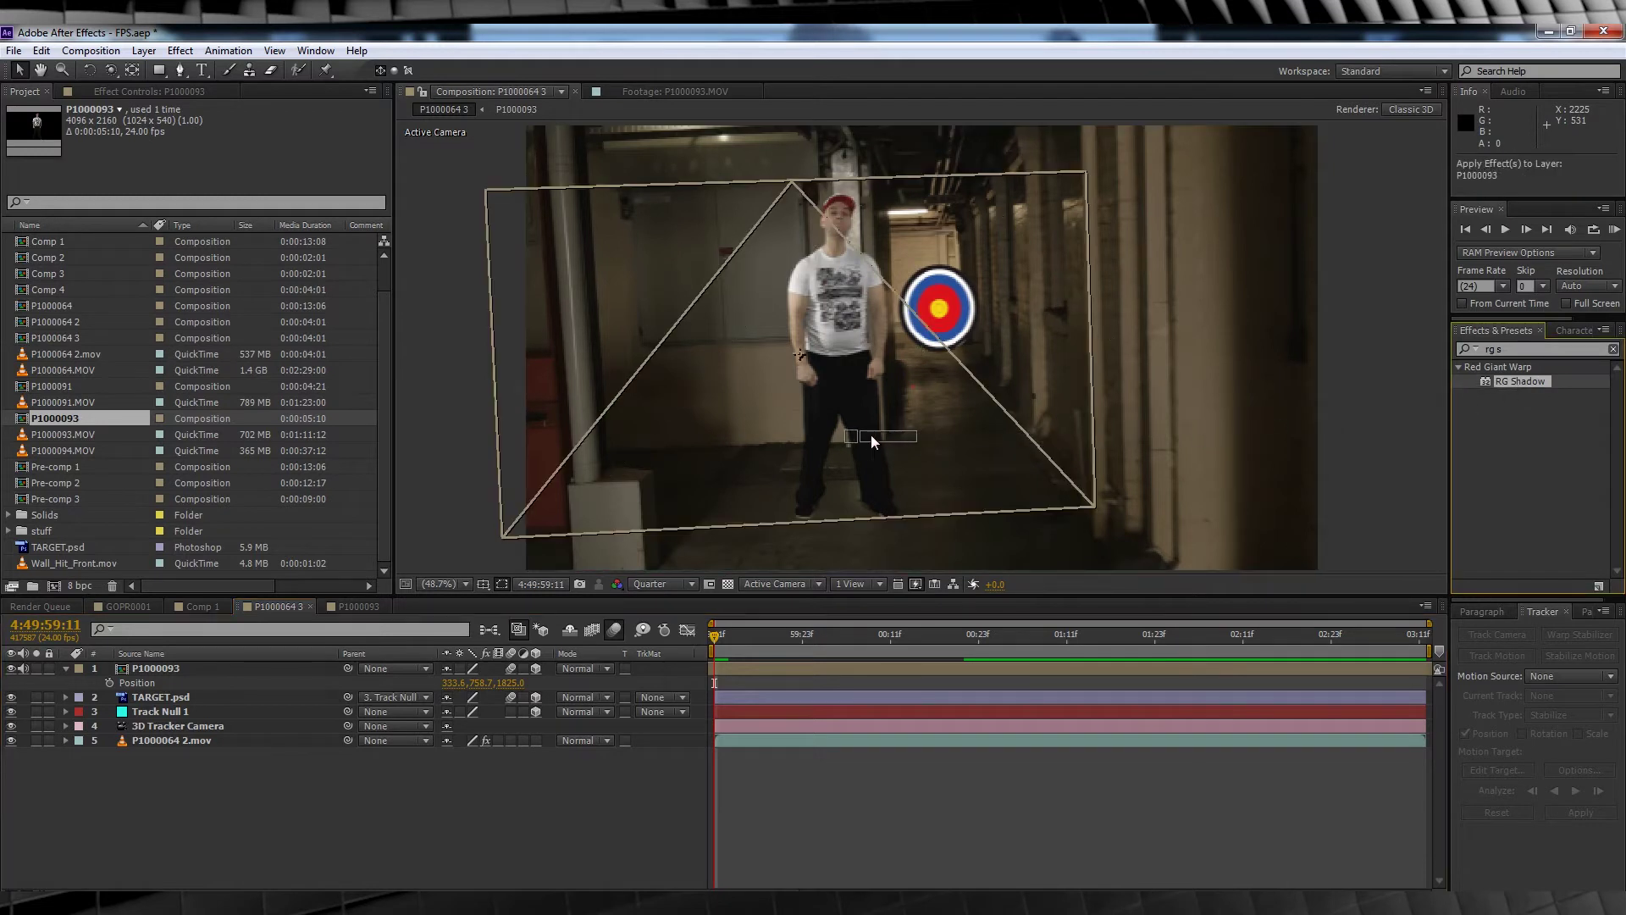
left_click_drag(873, 440, 769, 505)
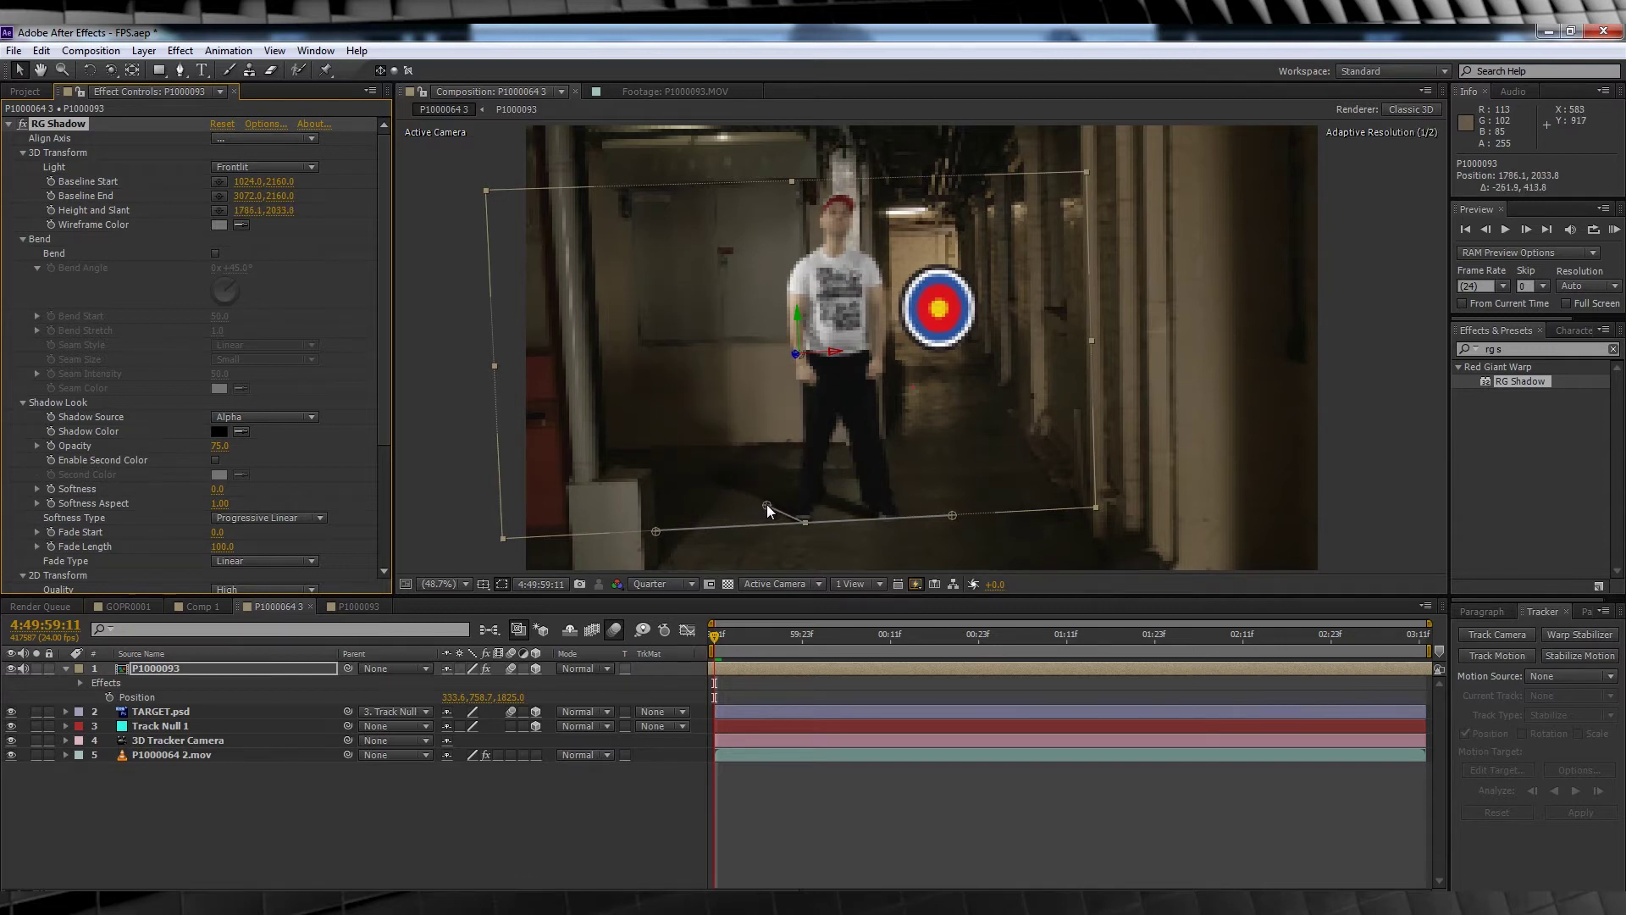
left_click(222, 446)
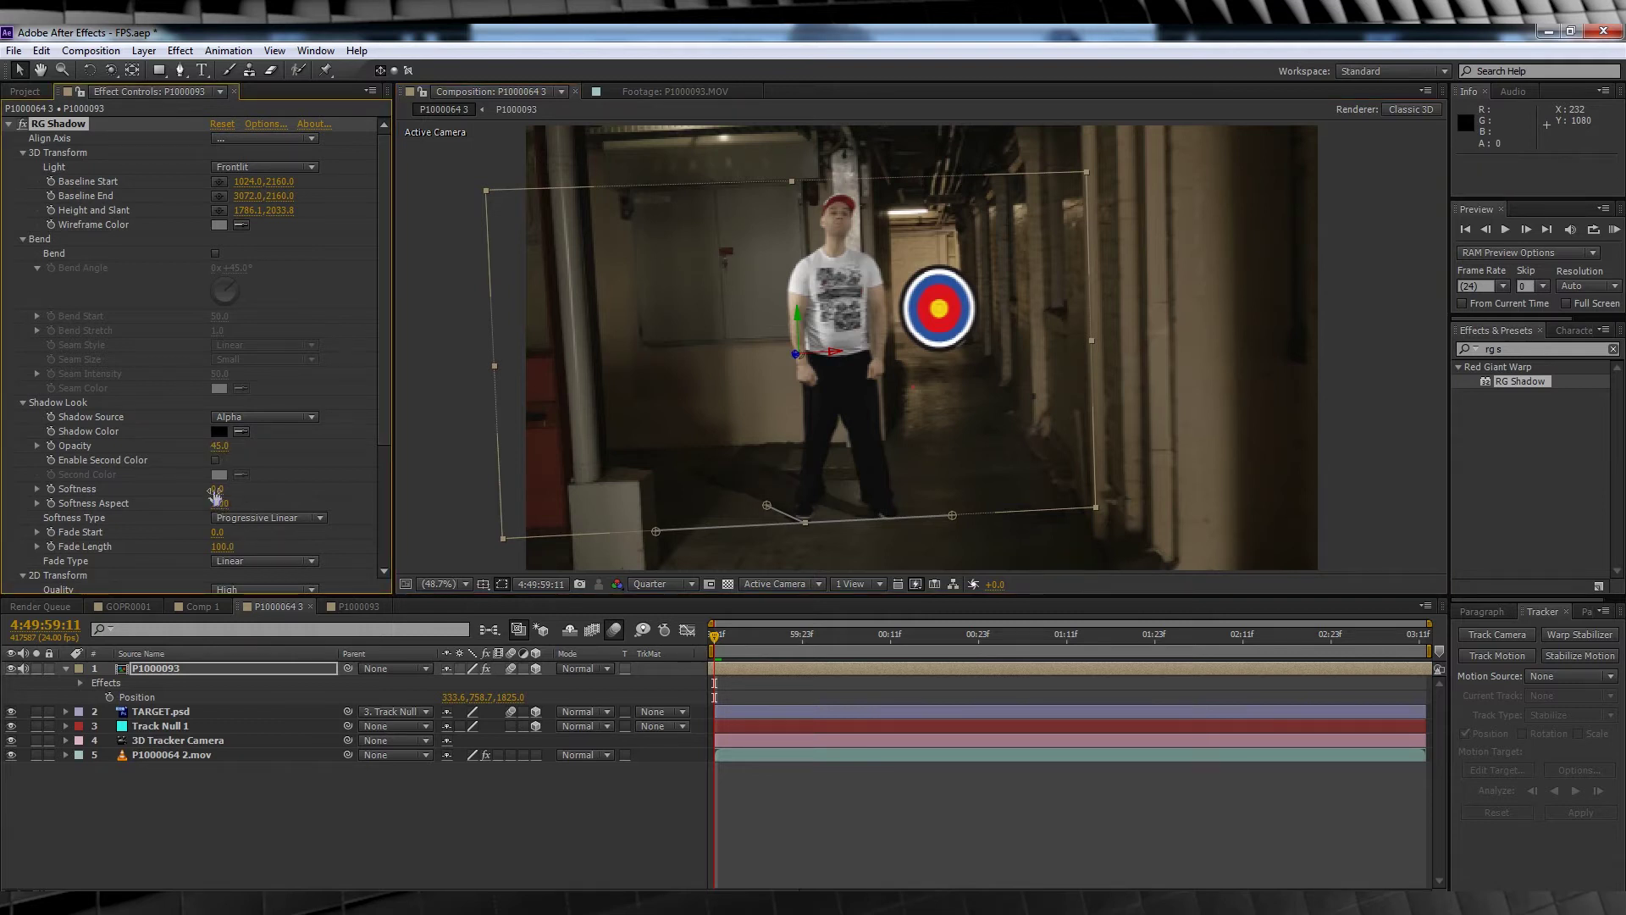
left_click(430, 801)
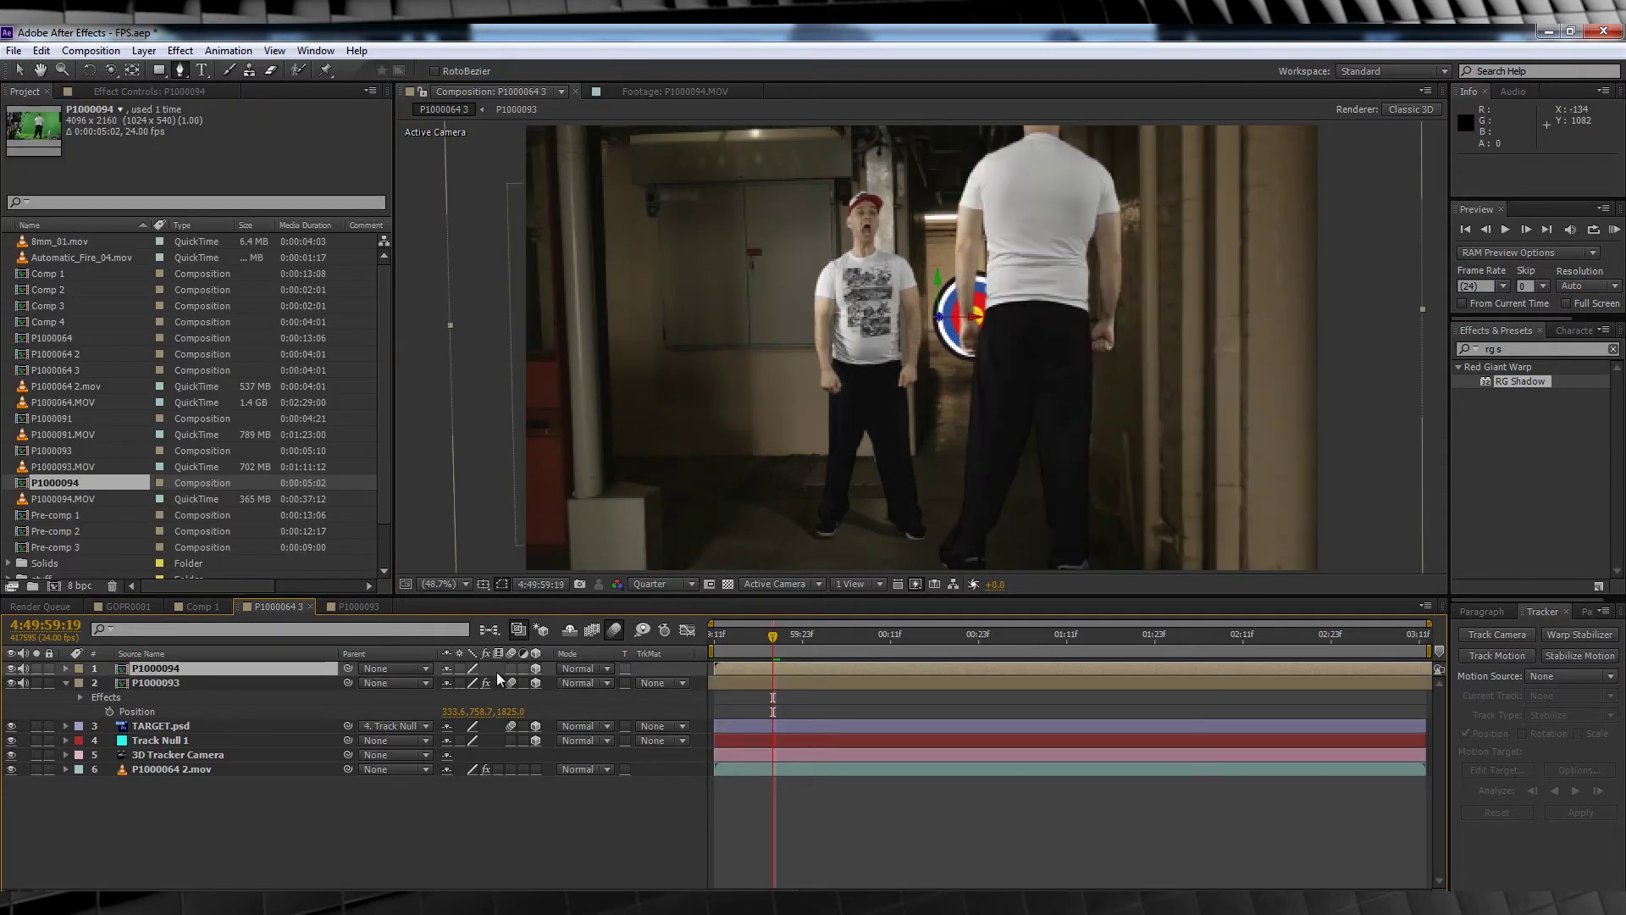
Push the P1000094 man back in the corridor and place him beside the target at about 1174, 473, 4818.
key("p")
key("v")
left_click_drag(513, 682, 916, 682)
left_click_drag(956, 323, 989, 290)
Parent the P1000094 and P1000093 layers to Track Null 1 and delete the TARGET.psd layer.
left_click(152, 741)
left_click(421, 697)
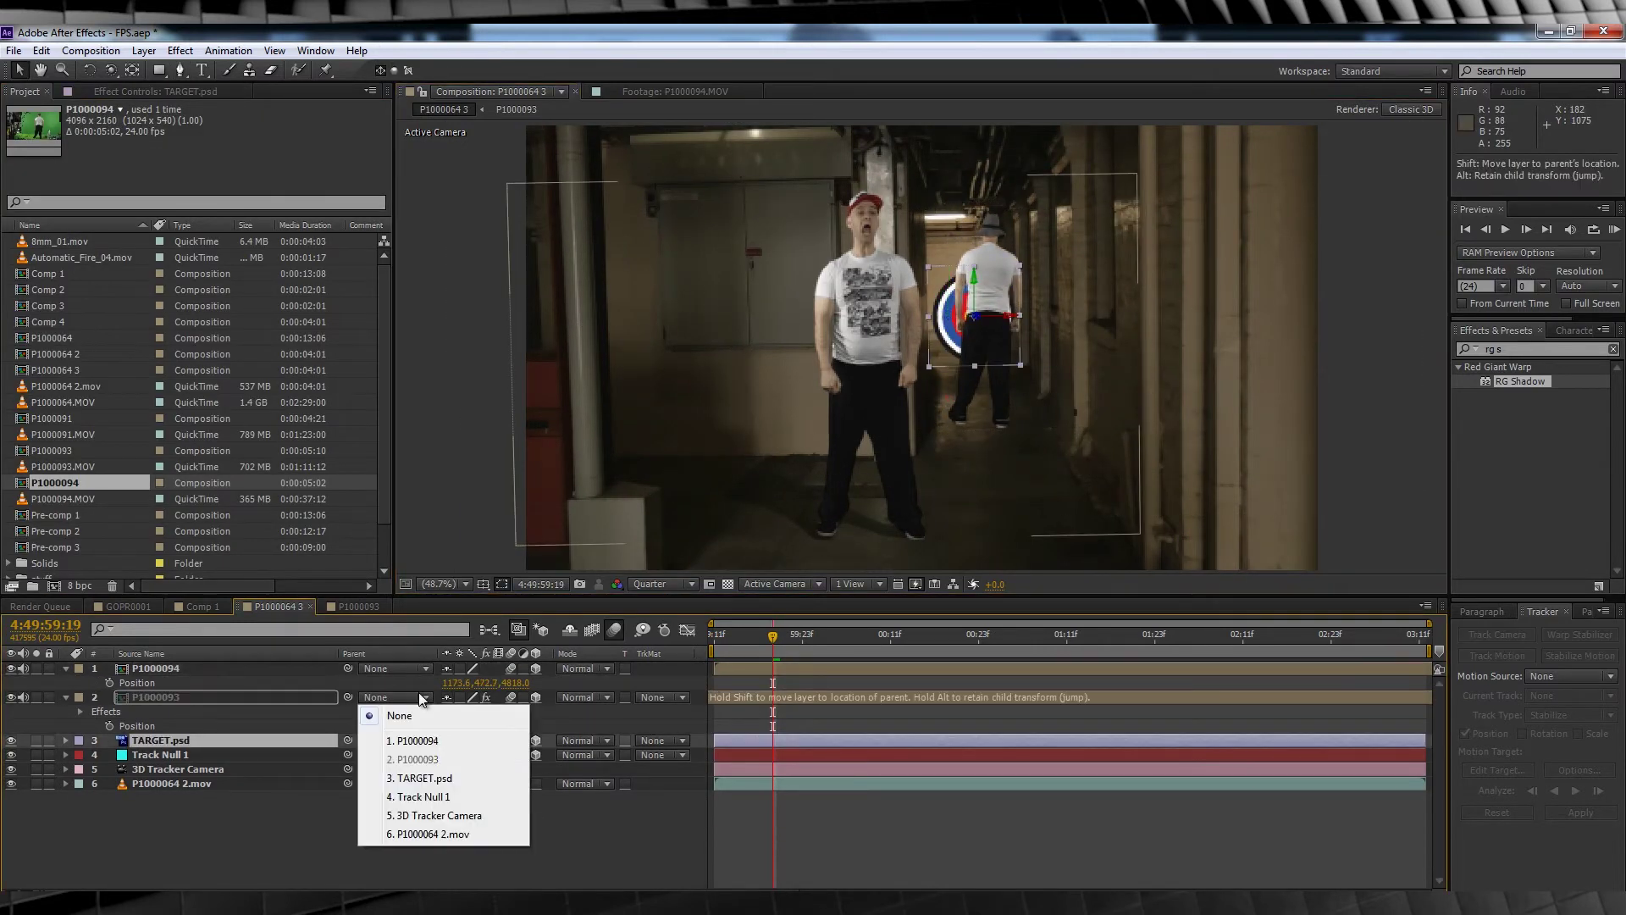
left_click(410, 696)
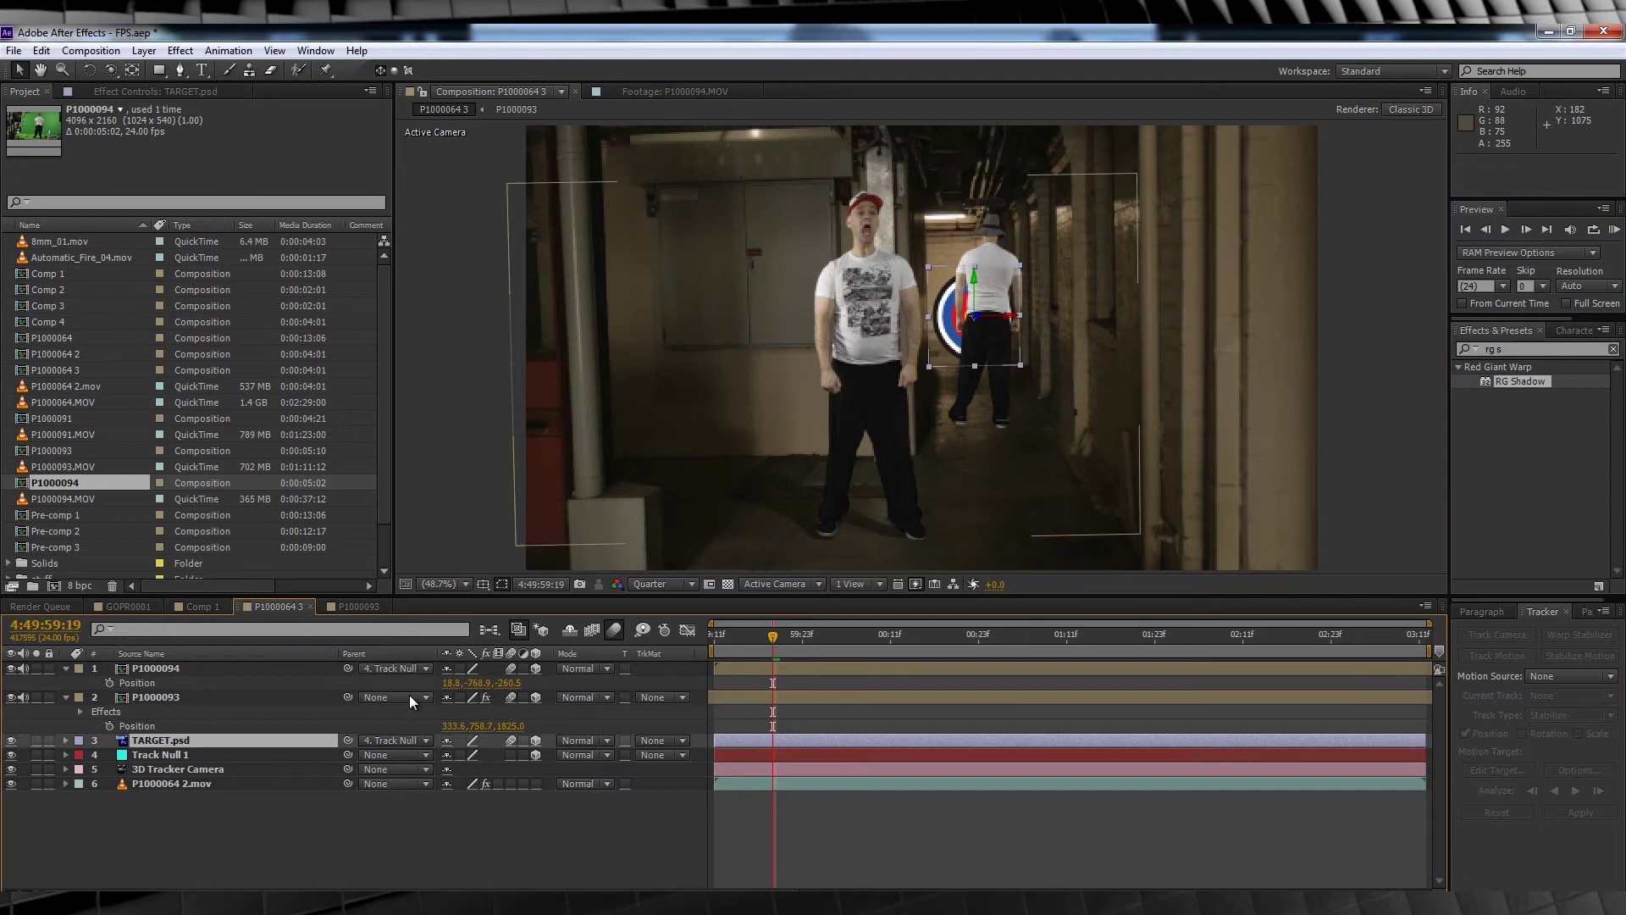
left_click(409, 697)
left_click(398, 833)
key("Delete")
key("KP_0")
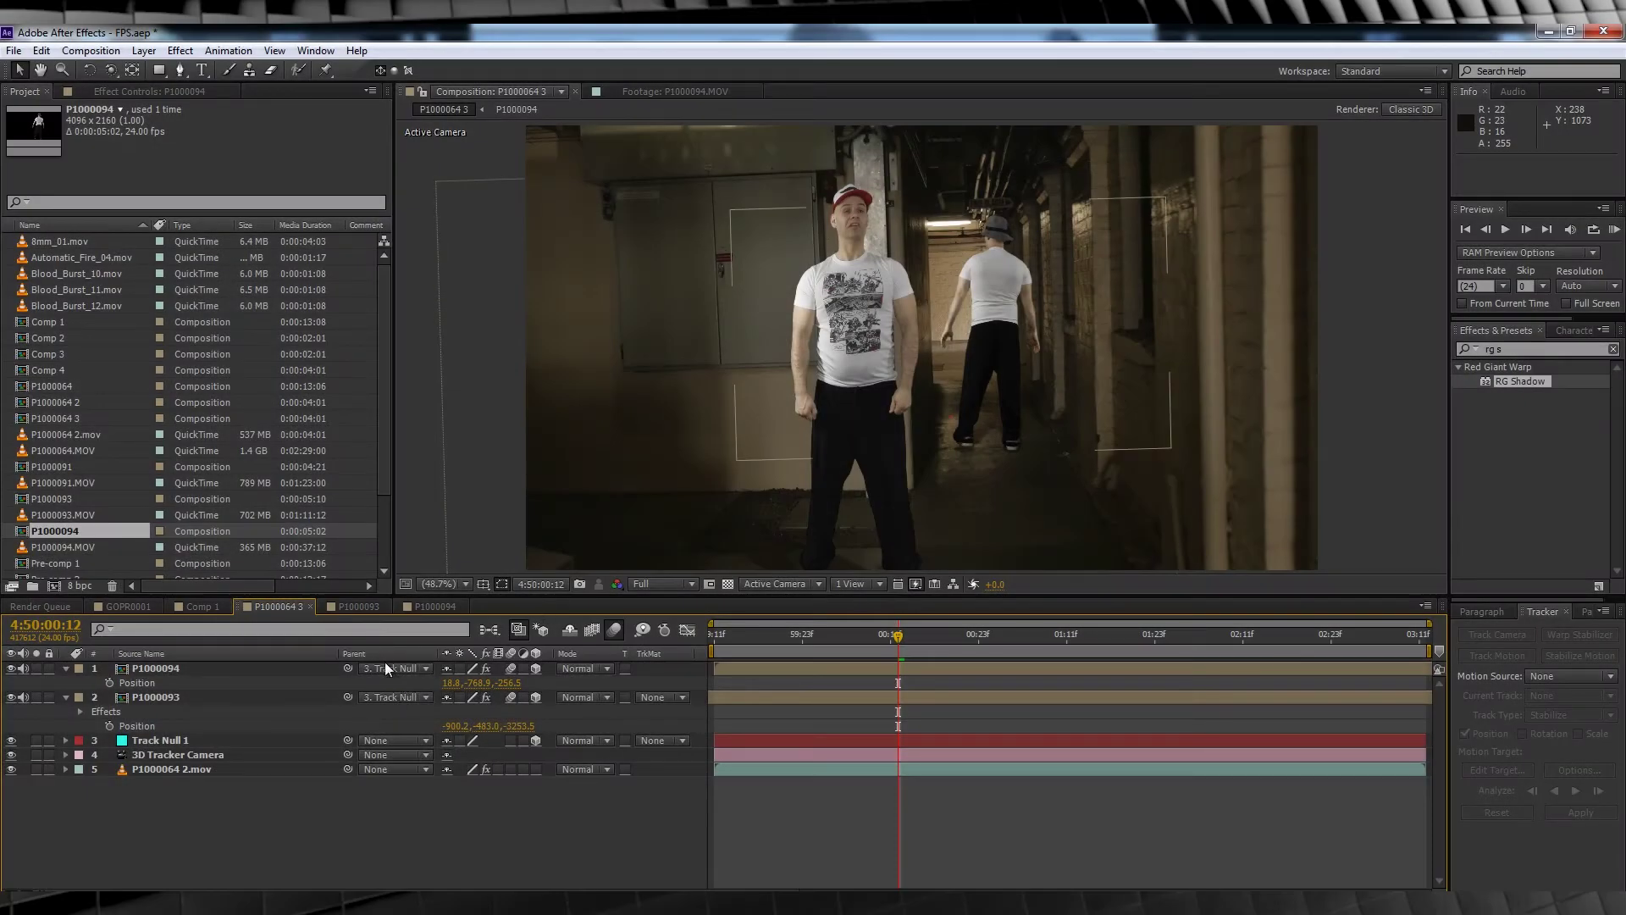
Open the P1000093 composition at 6:06:43:19 and set its preview resolution to Quarter.
left_click(360, 607)
left_click(725, 716)
left_click_drag(1029, 635, 1121, 638)
left_click(682, 583)
left_click(669, 654)
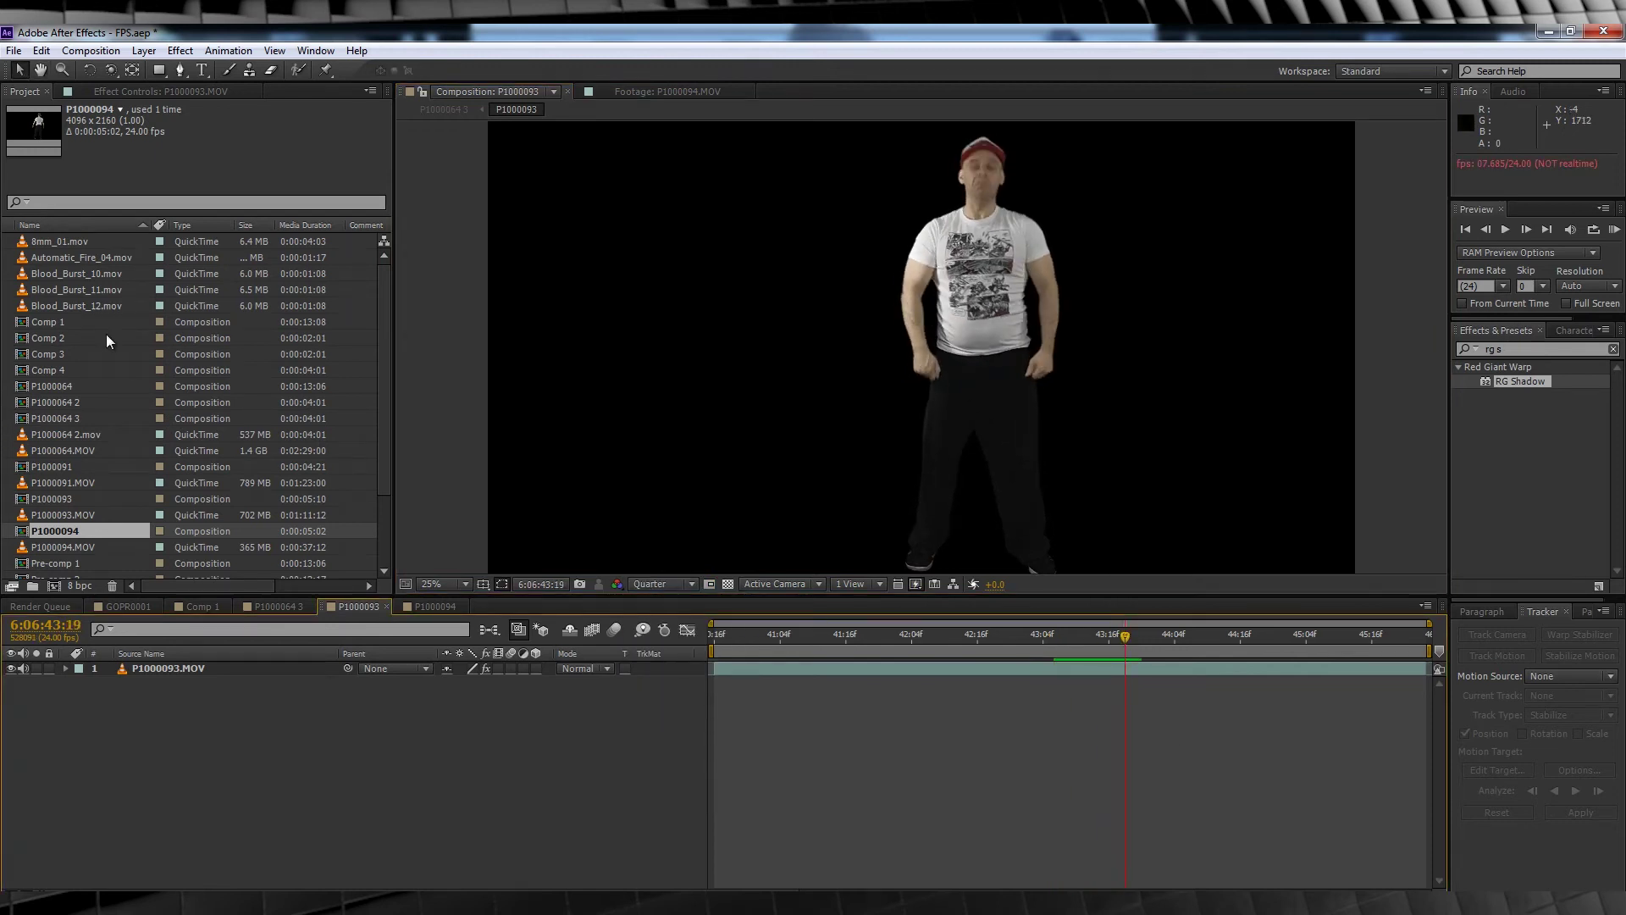
Check the Blood_Burst_10.mov clip and add it to P1000093 over the man's chest, starting at 6:06:43:19.
double_click(79, 274)
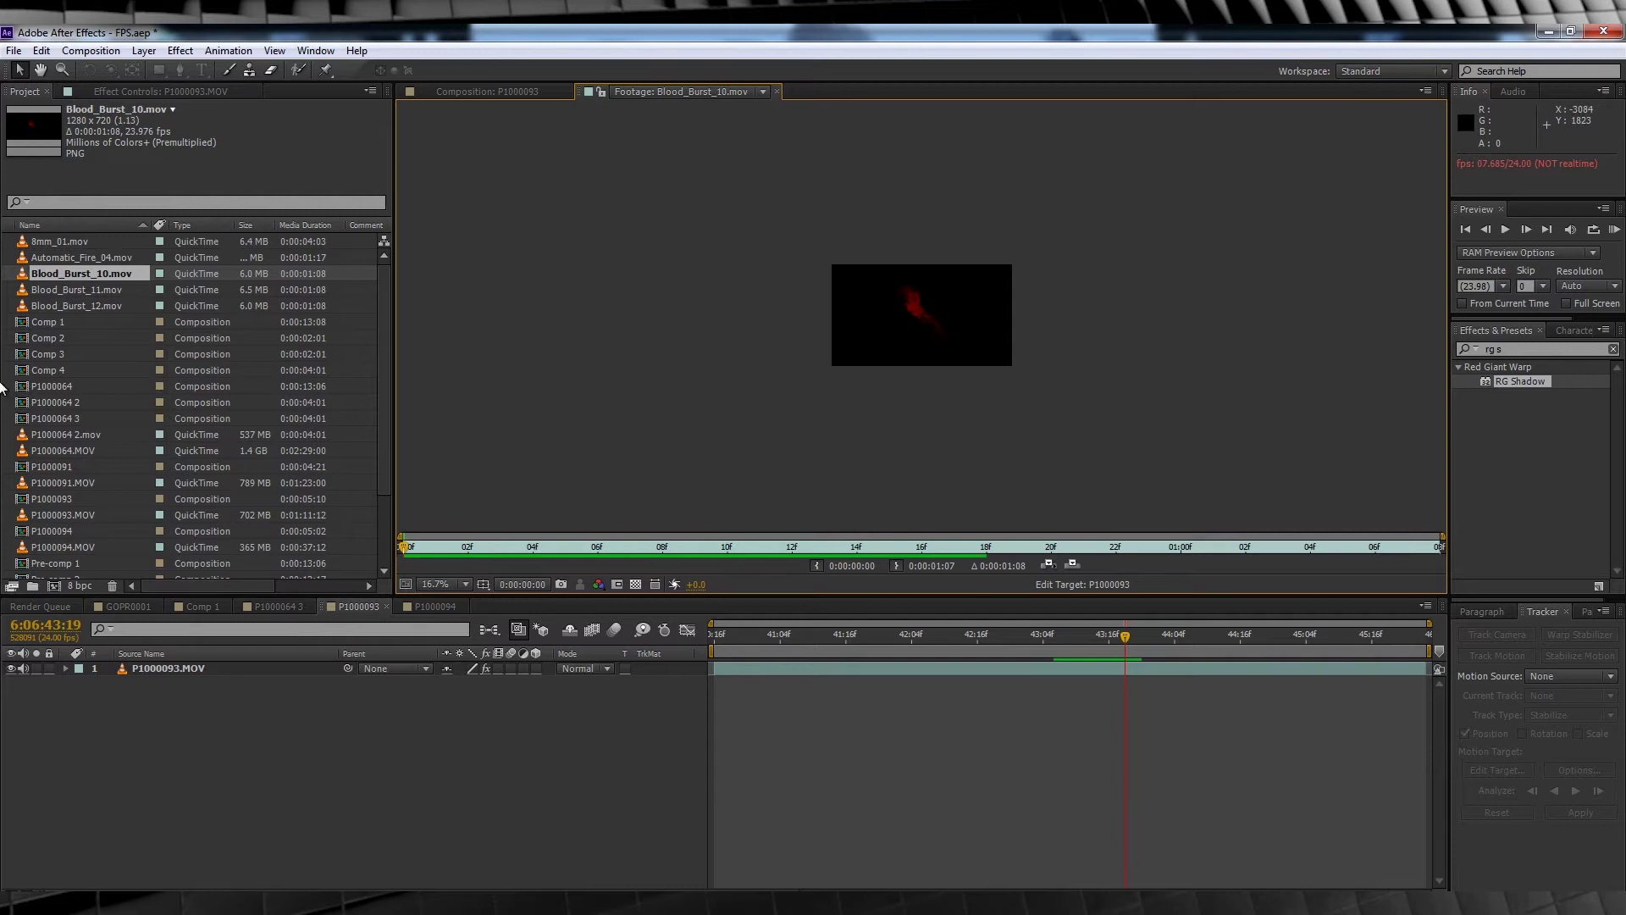
left_click(776, 90)
left_click_drag(82, 274, 200, 665)
left_click_drag(795, 666, 1206, 666)
left_click_drag(923, 338, 985, 266)
mouse_move(1126, 637)
left_mouse_down()
mouse_move(1147, 643)
mouse_move(1126, 636)
left_mouse_up()
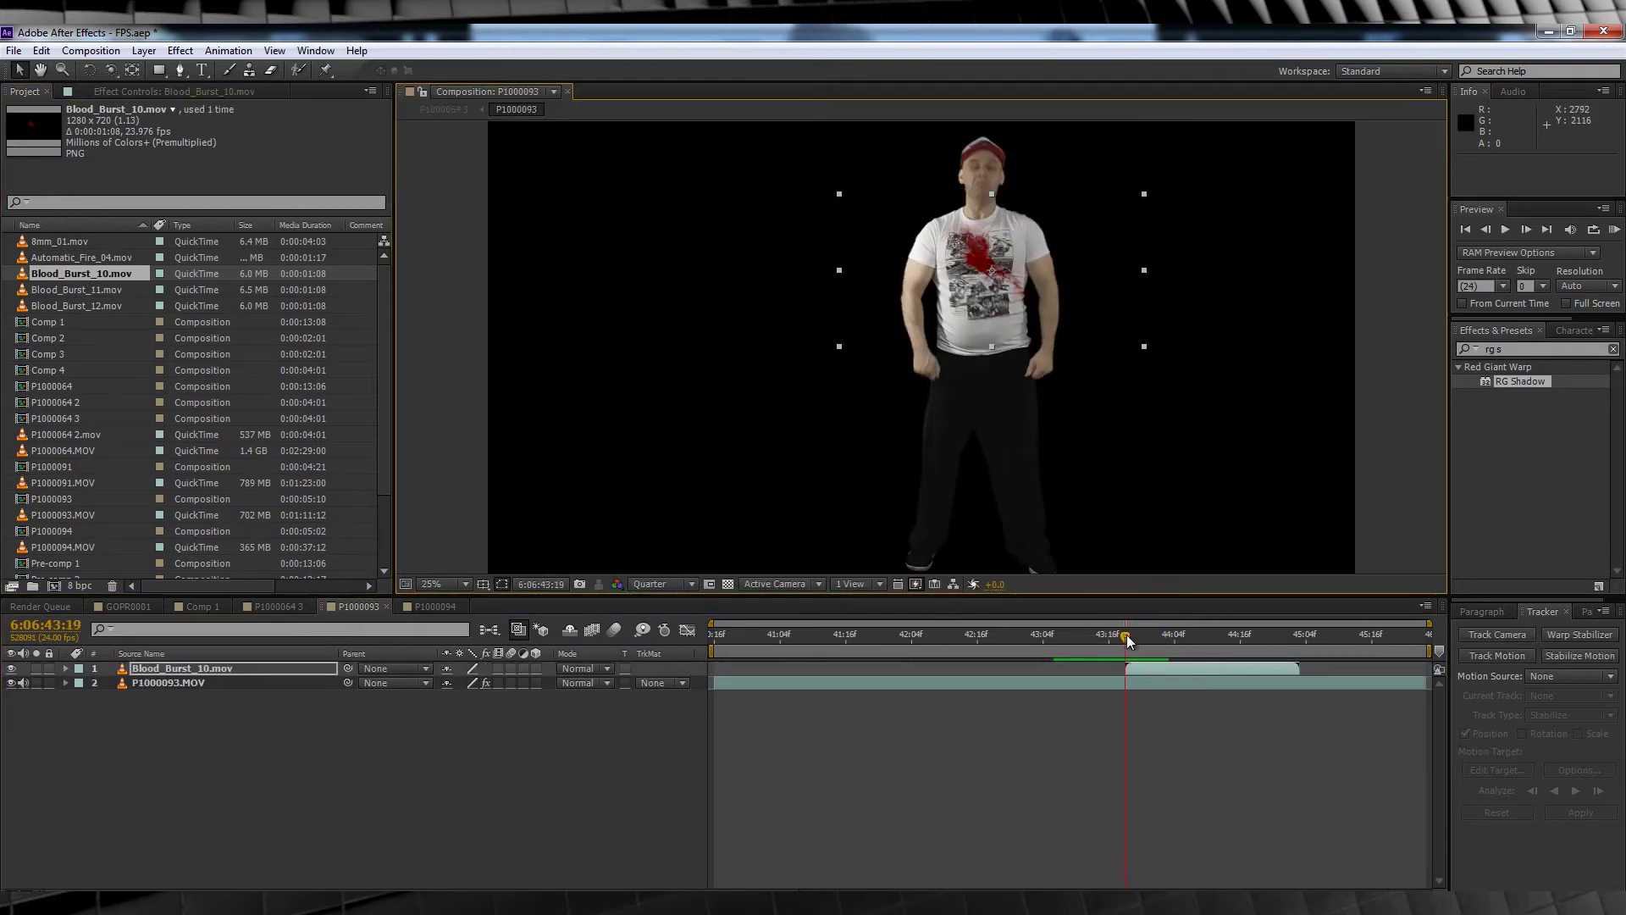
Add Blood_Burst_11.mov over the man's chest, starting a few frames after Blood_Burst_10.mov, and preview the hits.
left_click_drag(80, 290, 1240, 667)
left_click_drag(1126, 637, 1136, 637)
left_click_drag(967, 365, 1003, 284)
left_click_drag(1132, 639, 1150, 668)
left_click(1107, 644)
key("space")
Add Blood_Burst_12.mov as the top layer, starting a few frames after Blood_Burst_11.mov, and play the sequence.
left_click_drag(80, 306, 1097, 666)
left_click_drag(1148, 668, 1218, 666)
left_click(1167, 643)
key("space")
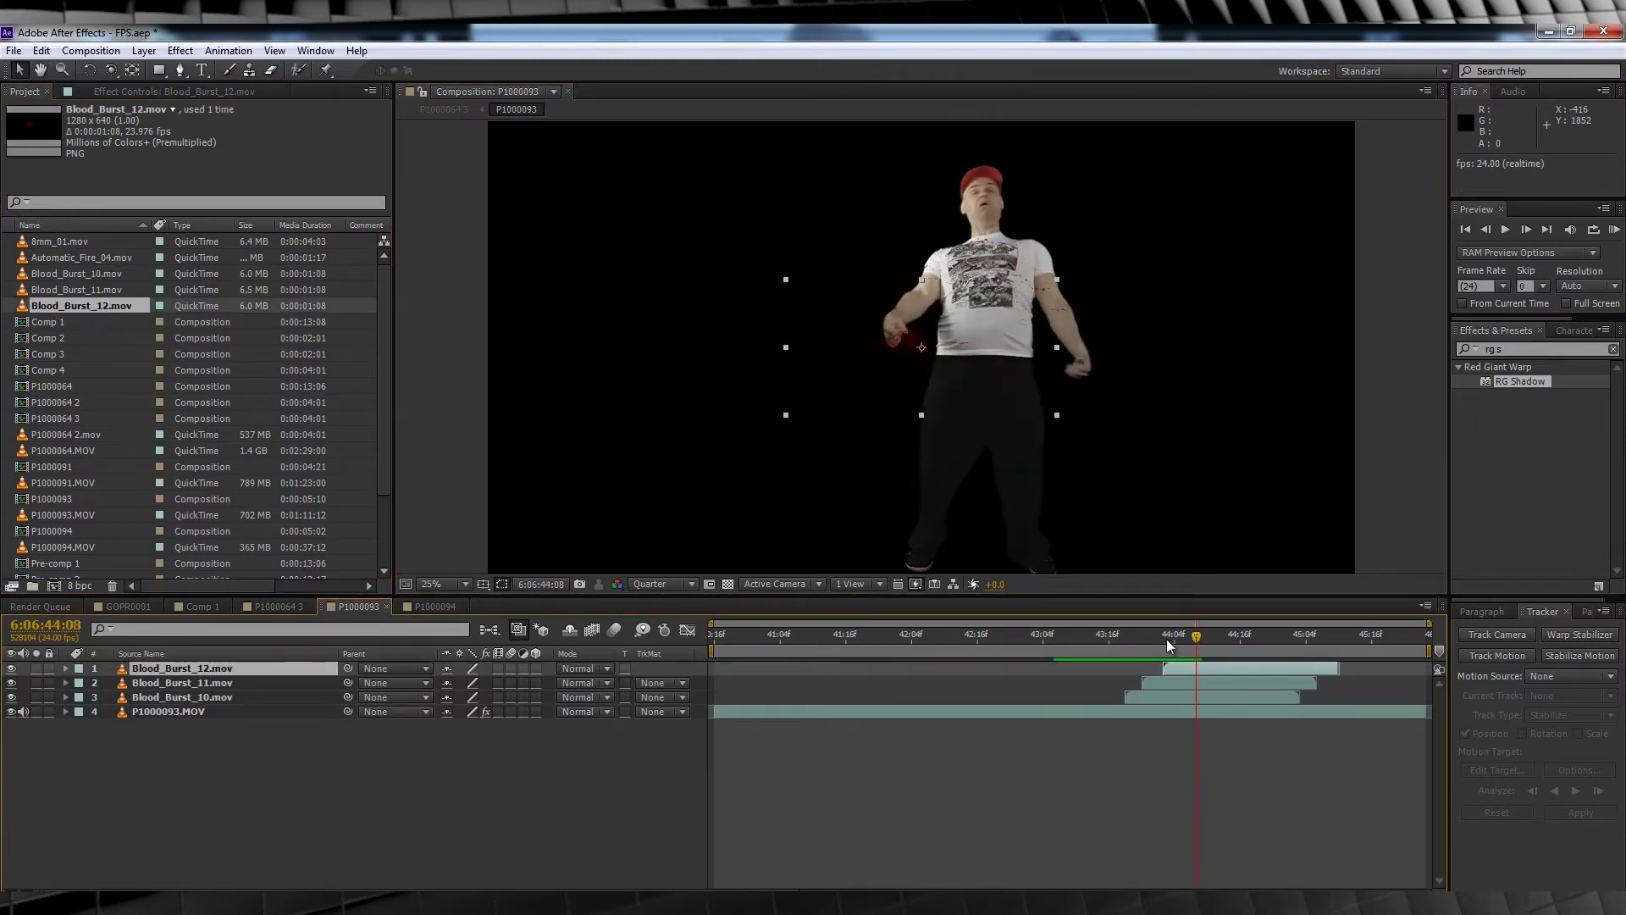
Reposition the Blood_Burst_12.mov layer onto the man's upper chest and play back the hits.
left_click(1165, 646)
left_click_drag(918, 342, 1000, 265)
left_click(1108, 645)
key("space")
Duplicate the three blood burst layers, stagger the copies later in time after the originals, and preview the sequence.
left_click(199, 697, "shift")
key("ctrl+c")
key("ctrl+v")
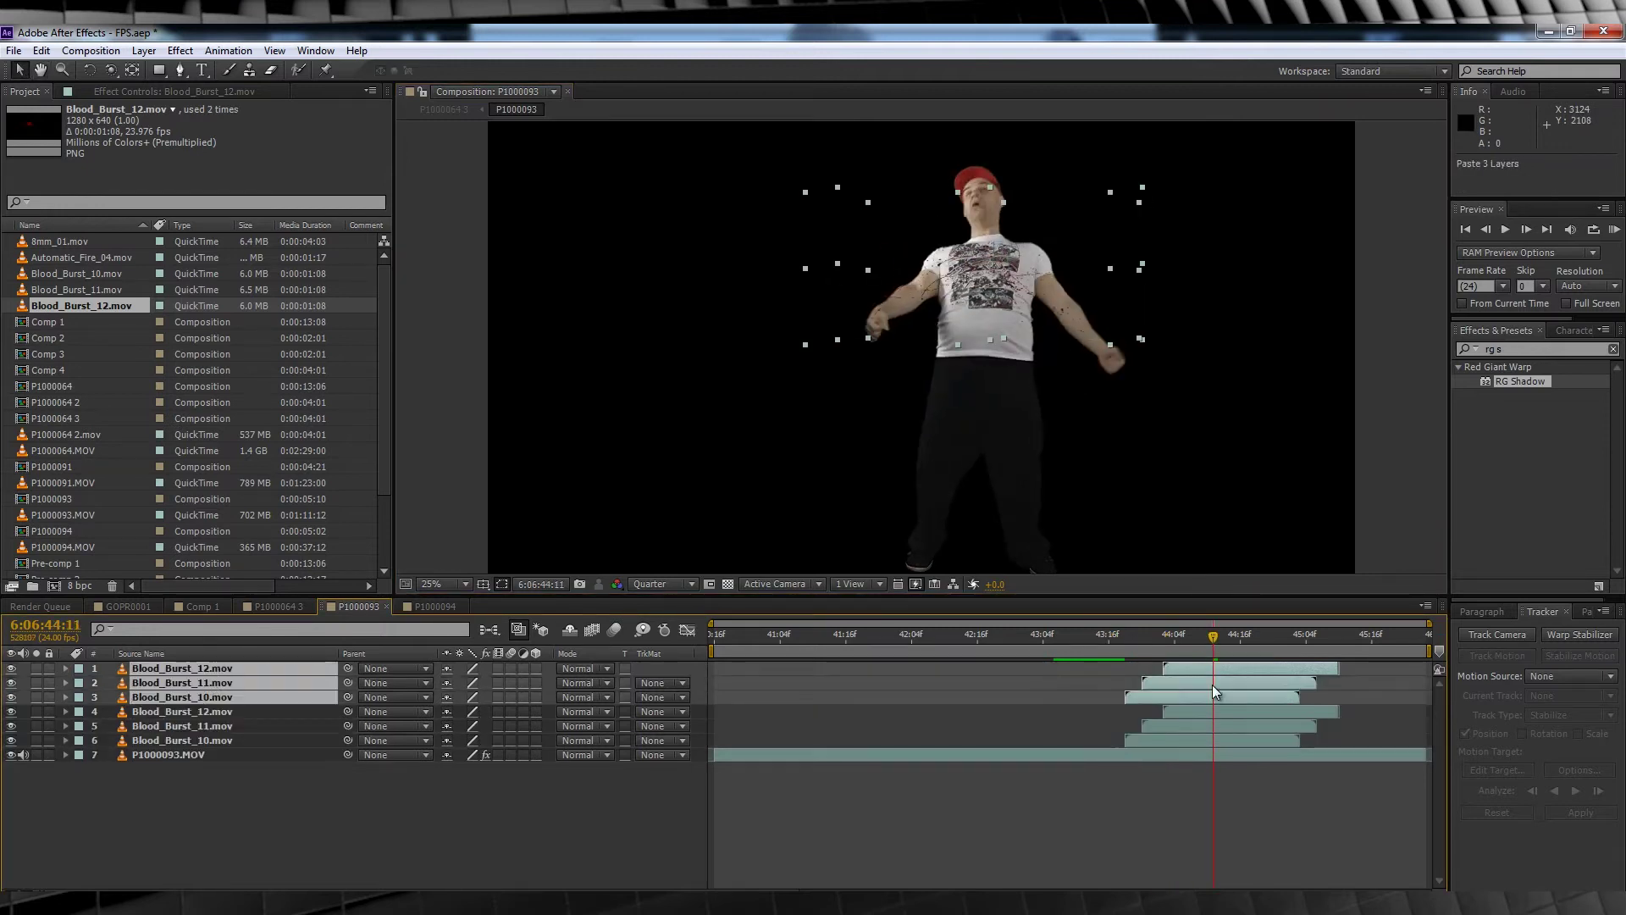
left_click_drag(1215, 690, 1271, 691)
key("space")
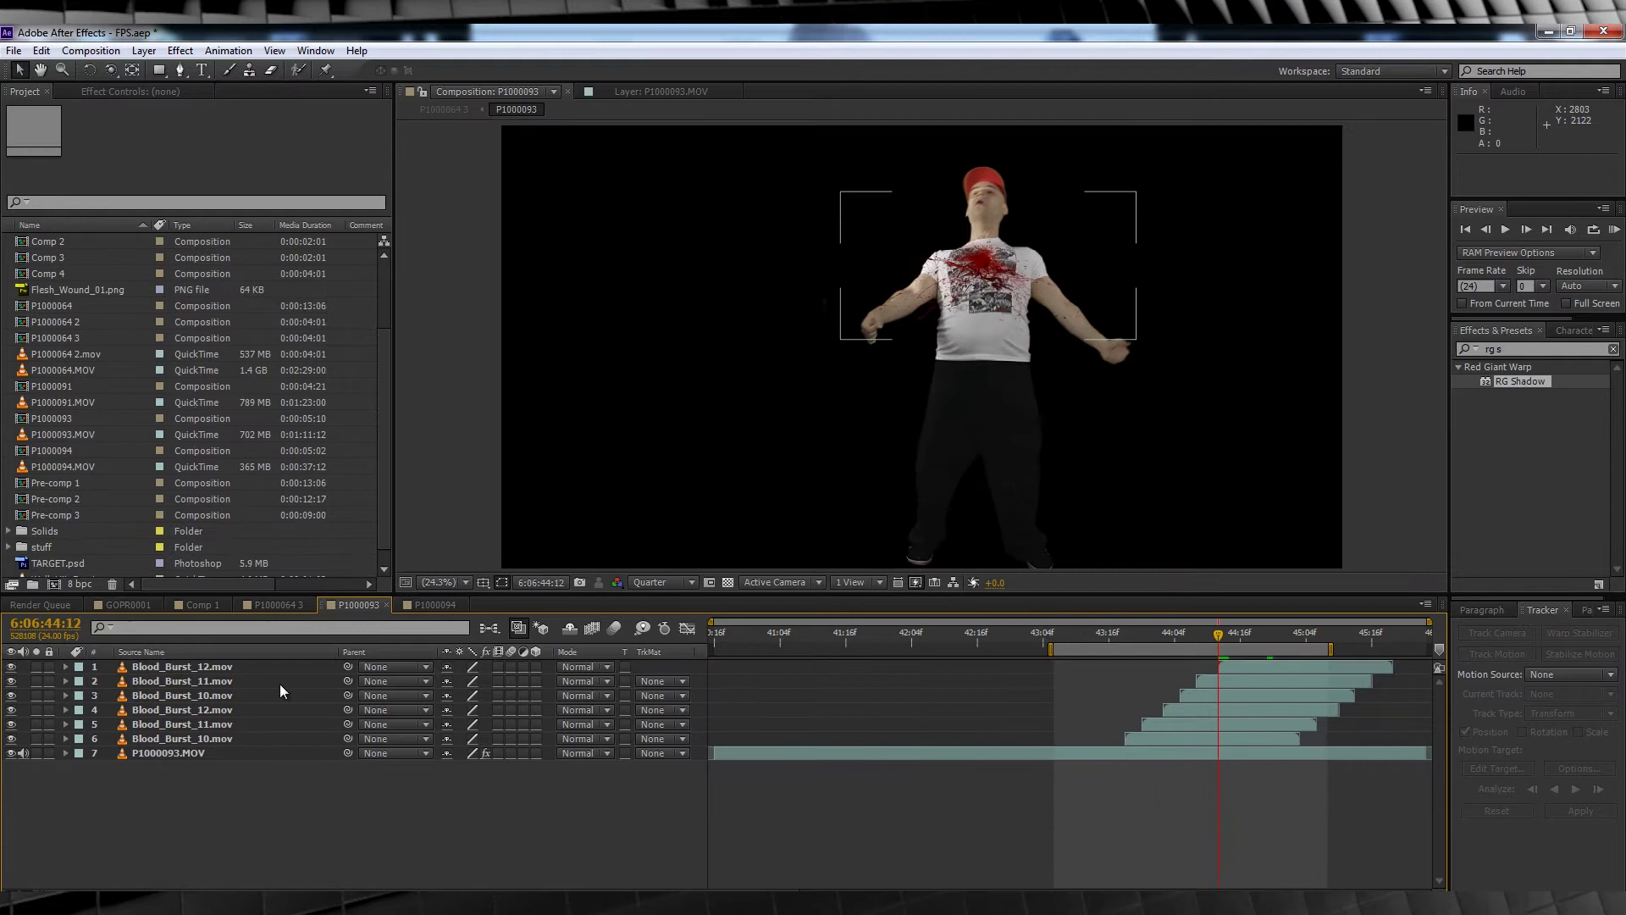
Add a new adjustment layer on top and draw a closed mask around the blood-soaked area of the man's chest.
left_click(144, 50)
mouse_move(407, 71)
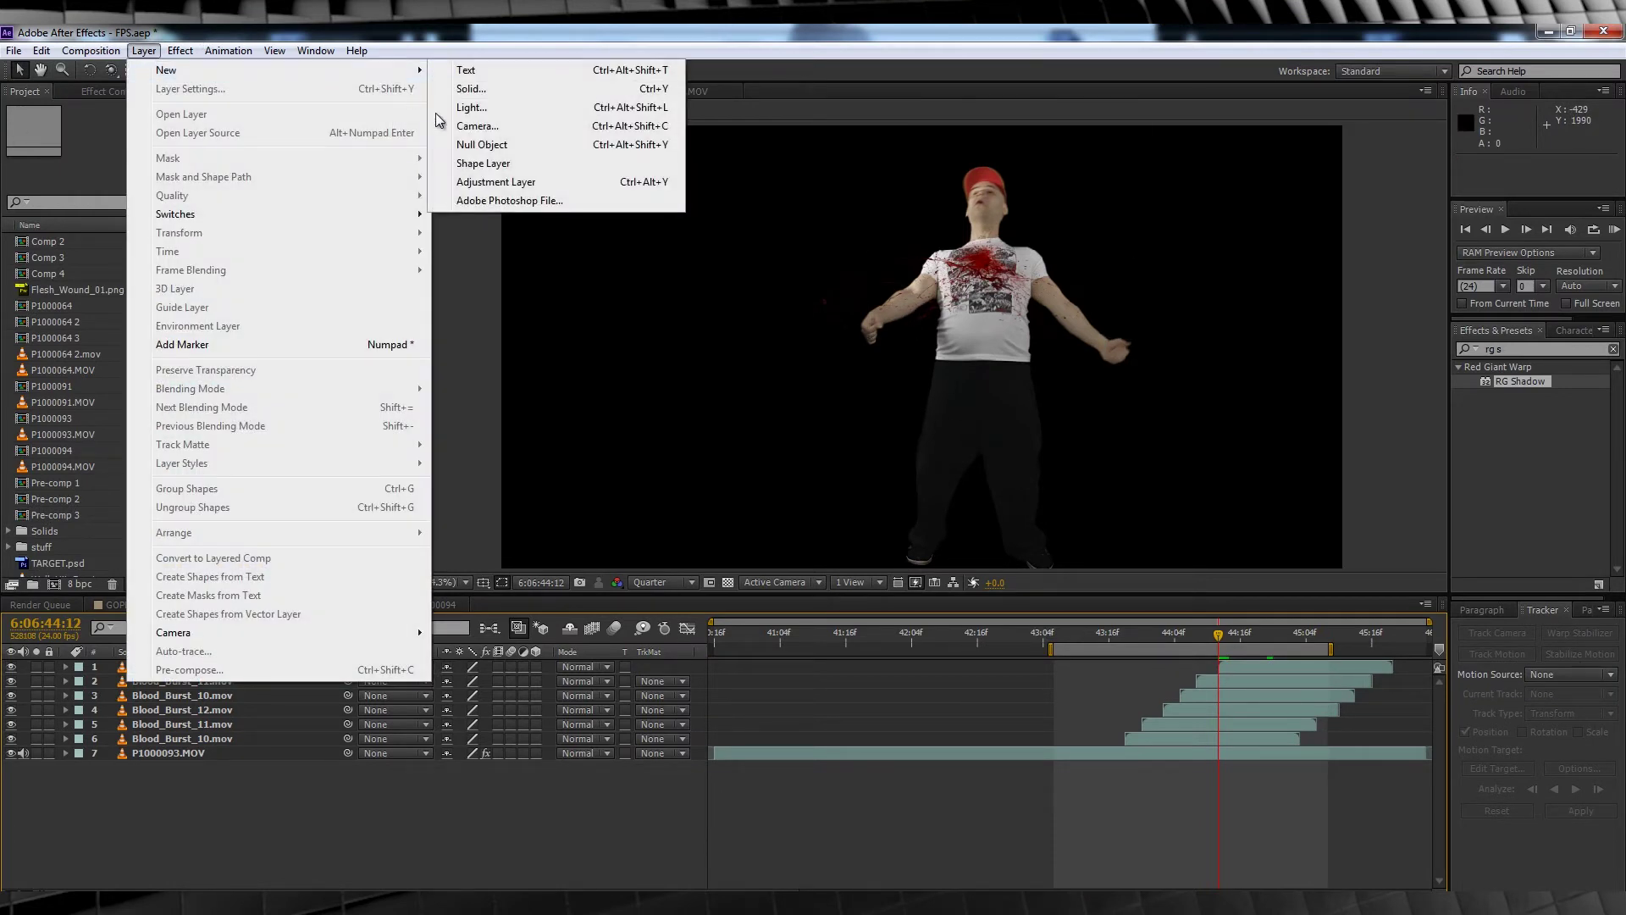
left_click(478, 182)
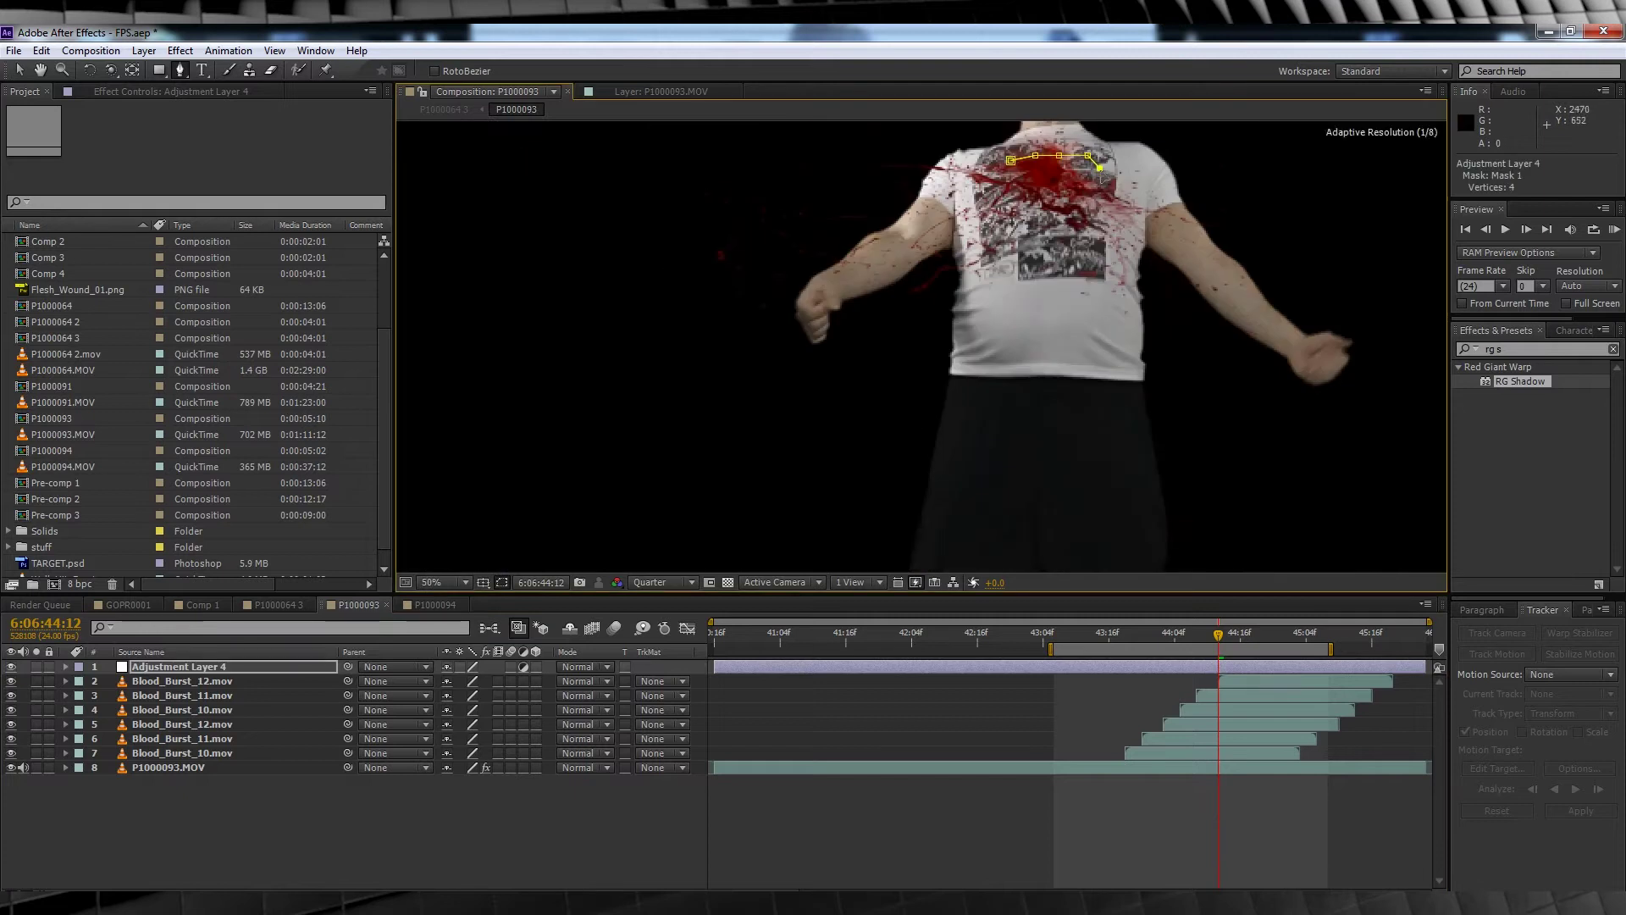
left_click_drag(1032, 239, 1036, 219)
key("v")
left_click(66, 667)
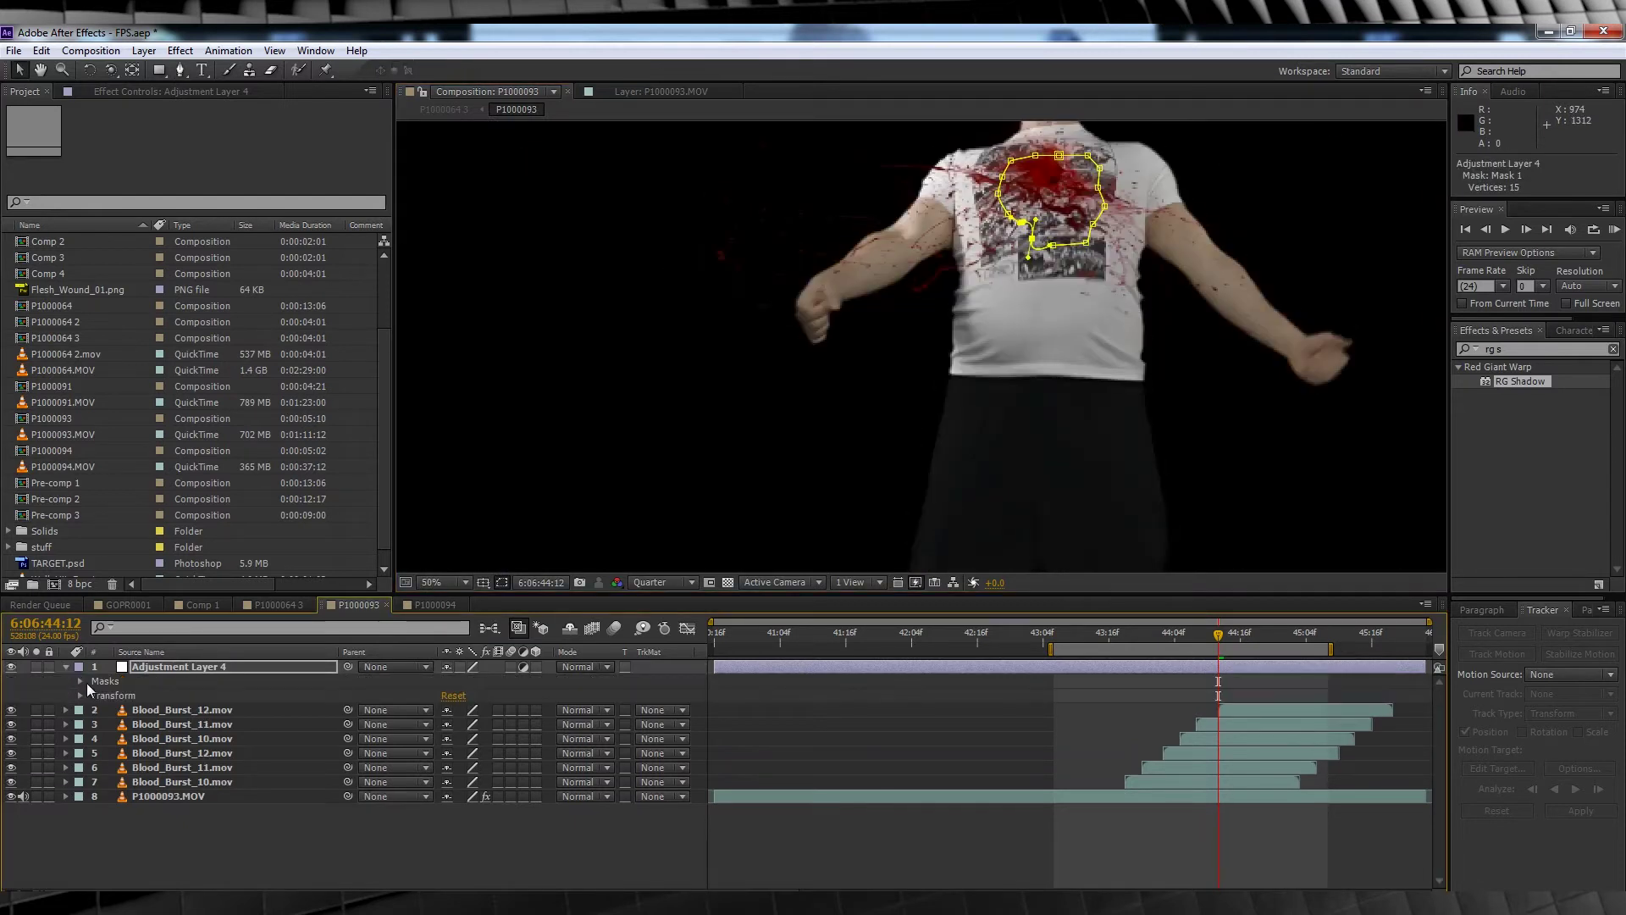
Apply a Tint effect to Adjustment Layer 4, mapping white to dark red with an amount of 75%.
left_click(180, 54)
mouse_move(277, 187)
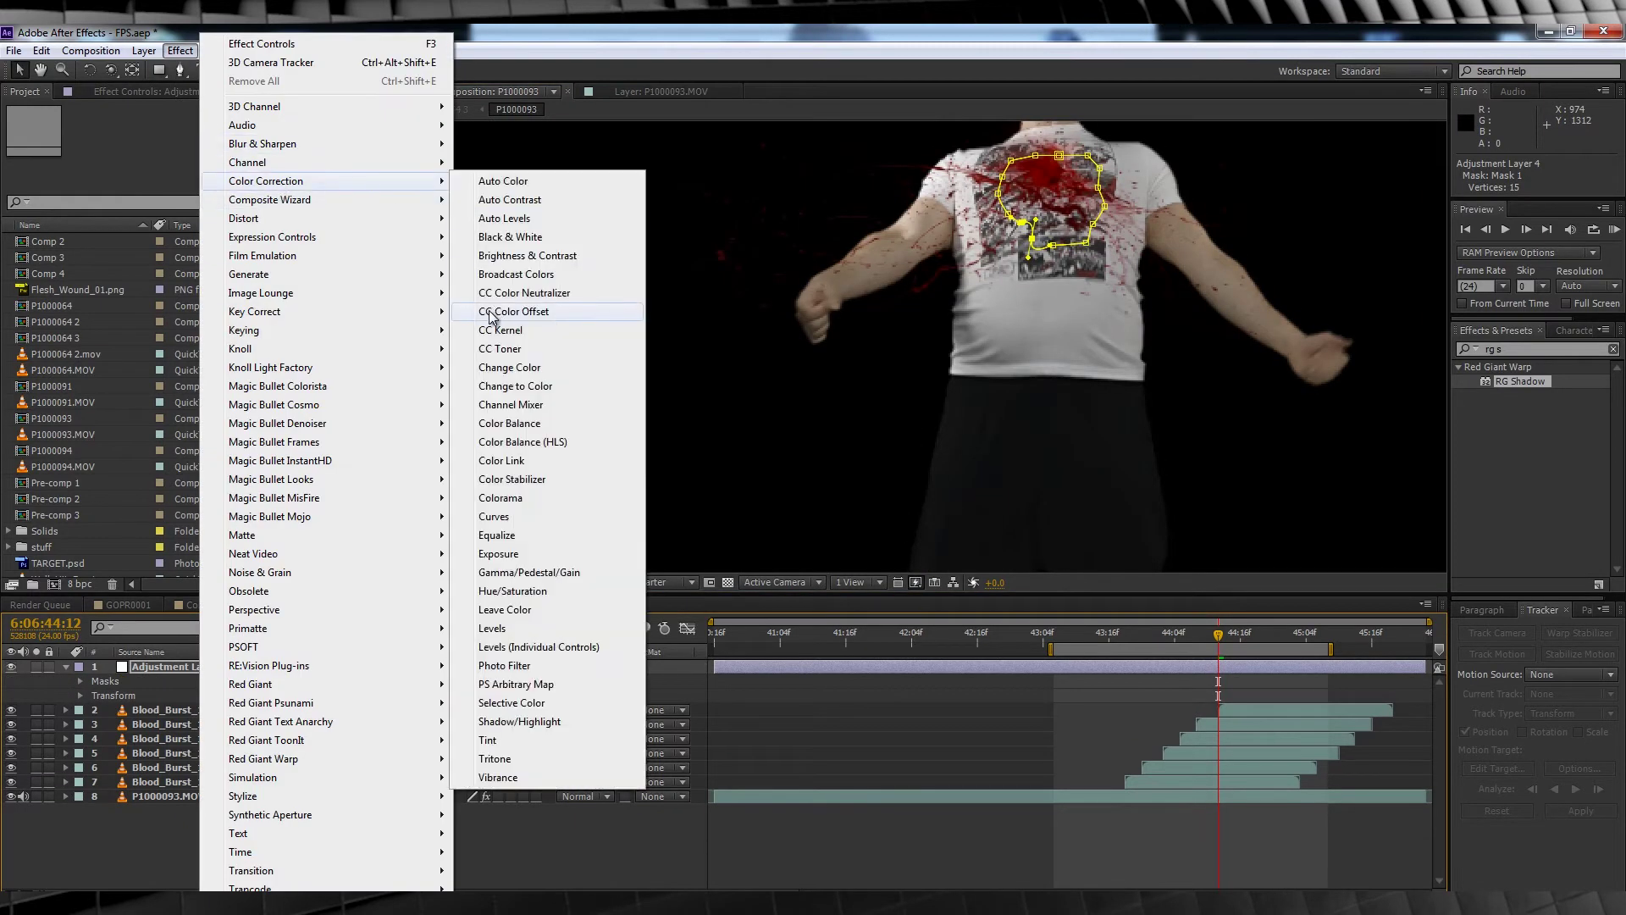
left_click(500, 747)
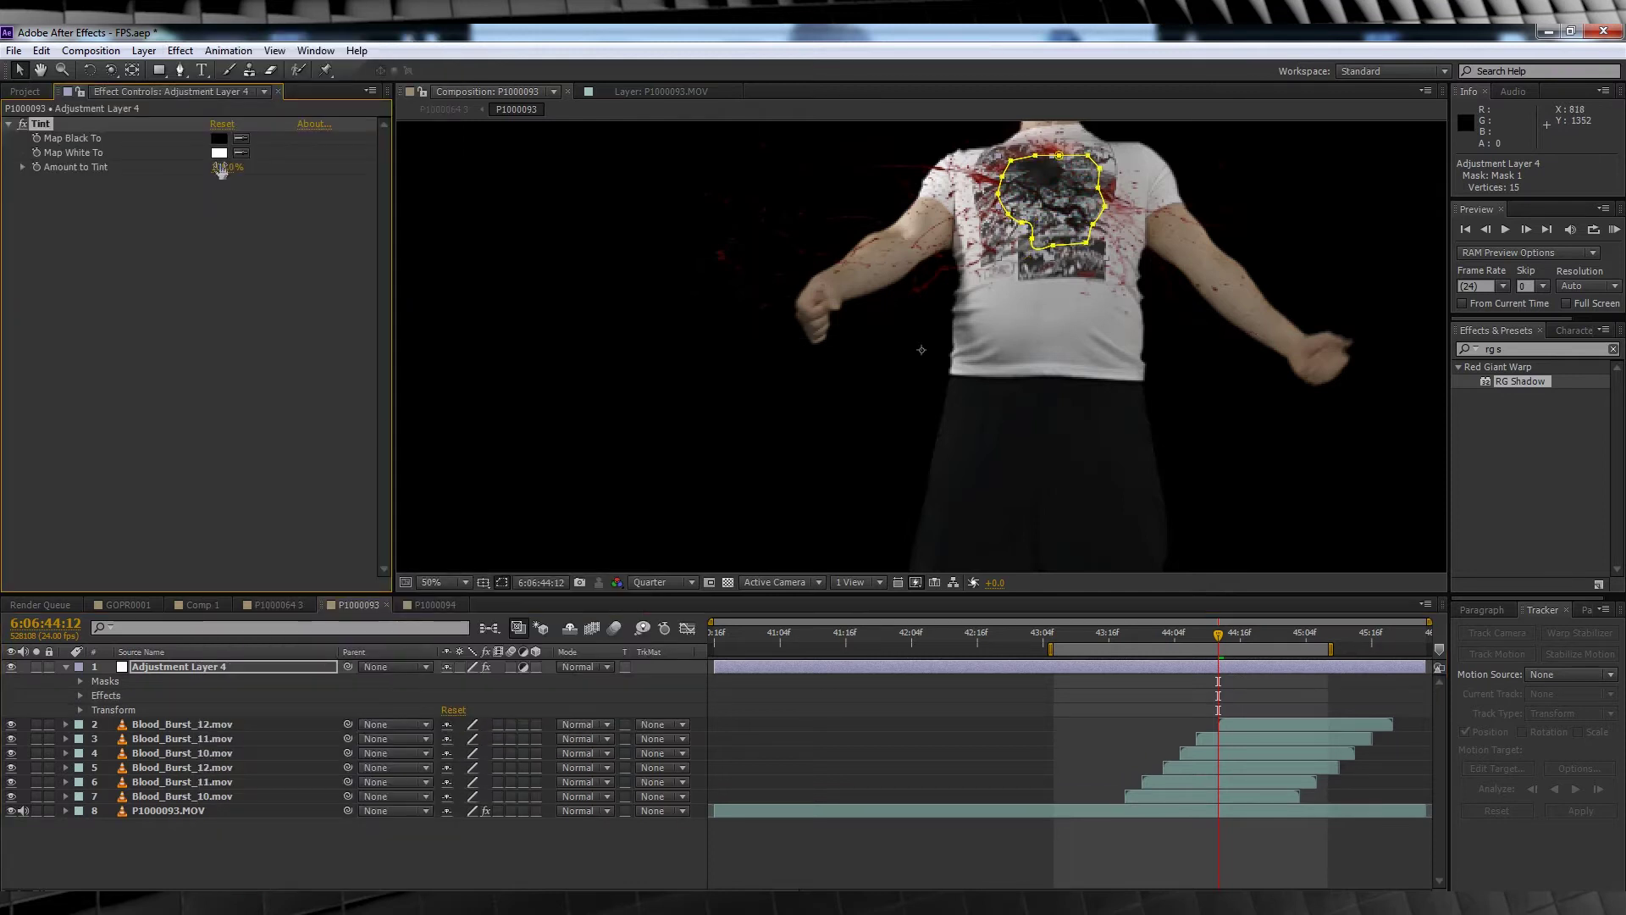
left_click(219, 153)
mouse_move(1348, 296)
left_mouse_down()
mouse_move(1268, 315)
mouse_move(1354, 373)
left_mouse_up()
left_click(1510, 304)
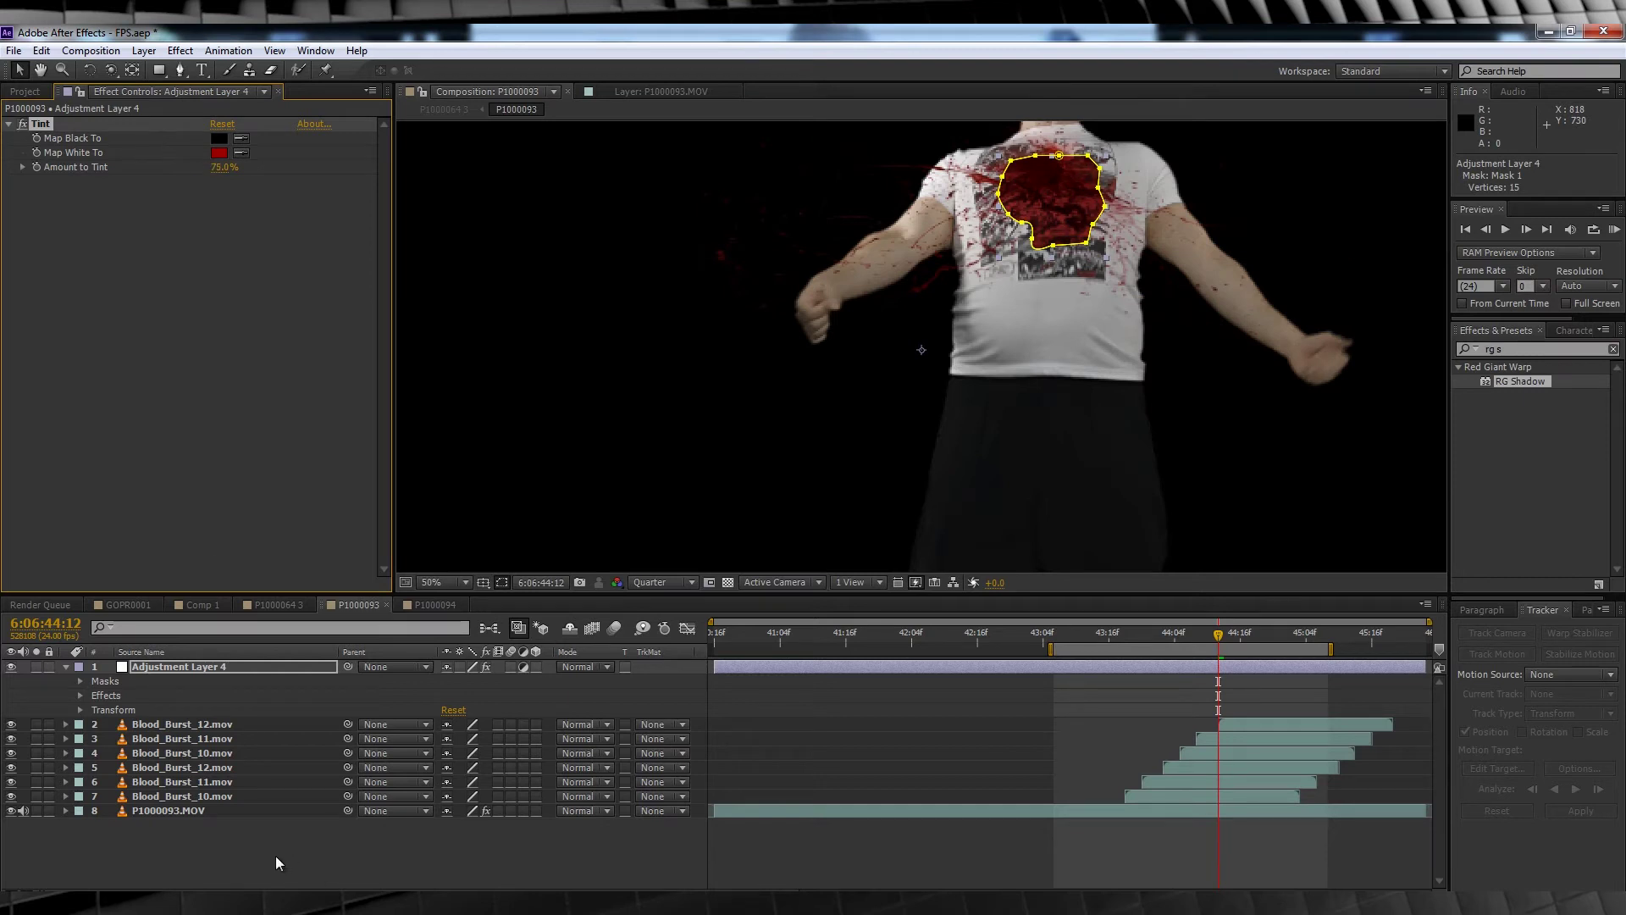
Increase the feather of Mask 1 on Adjustment Layer 4 to soften the edge of the wound stain.
left_click(80, 681)
left_click(95, 695)
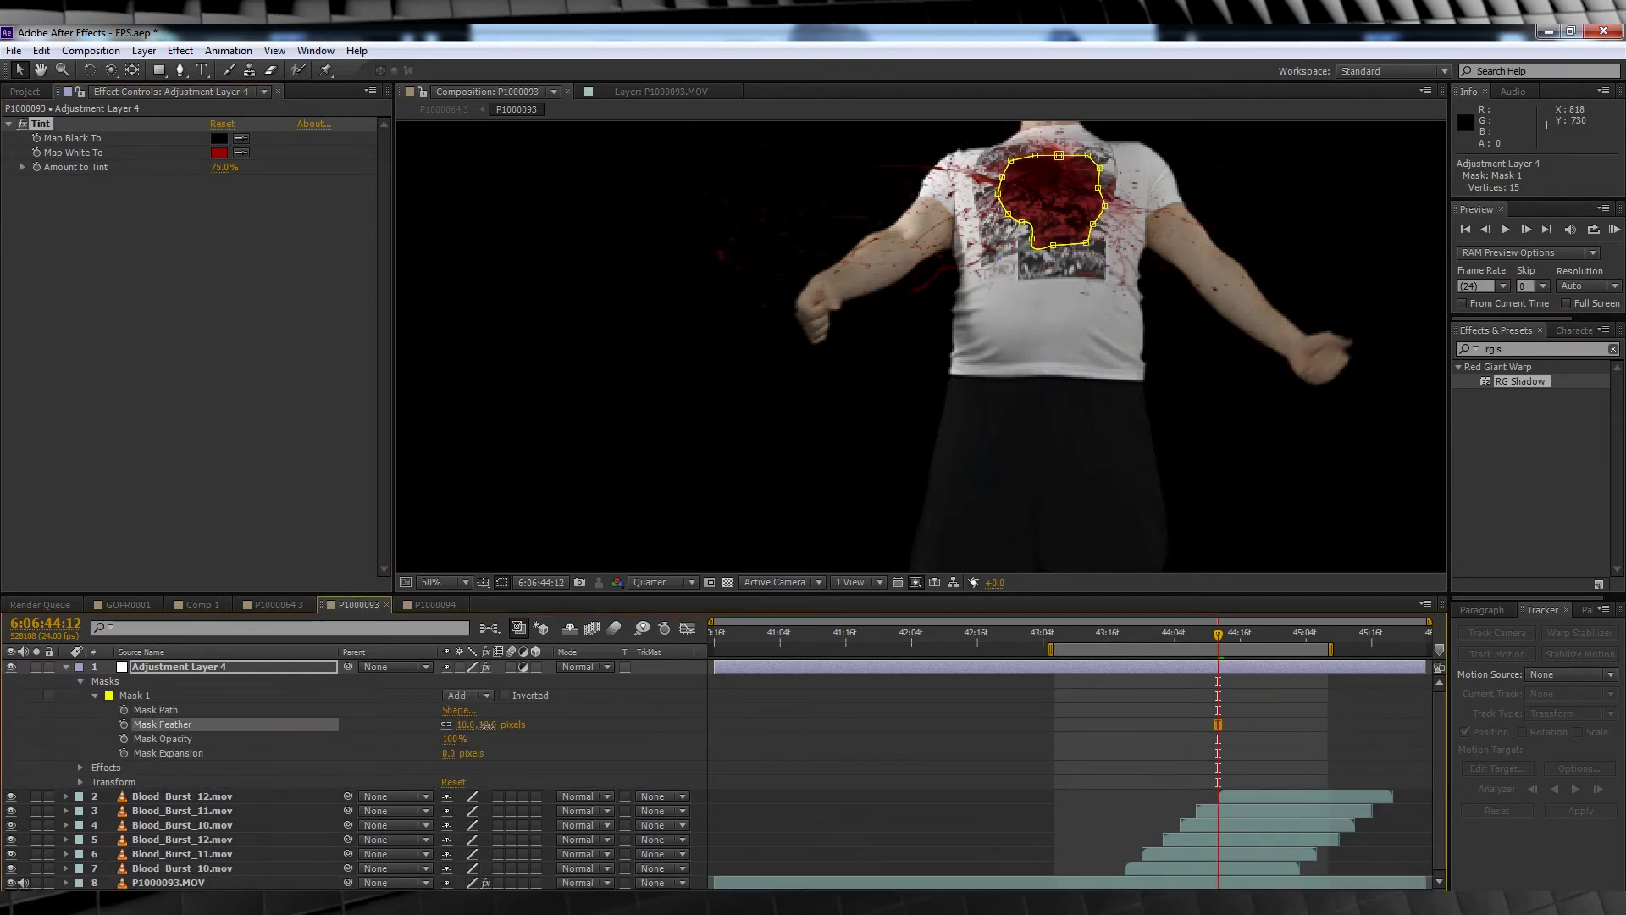
left_click_drag(525, 725, 542, 856)
left_click(66, 668)
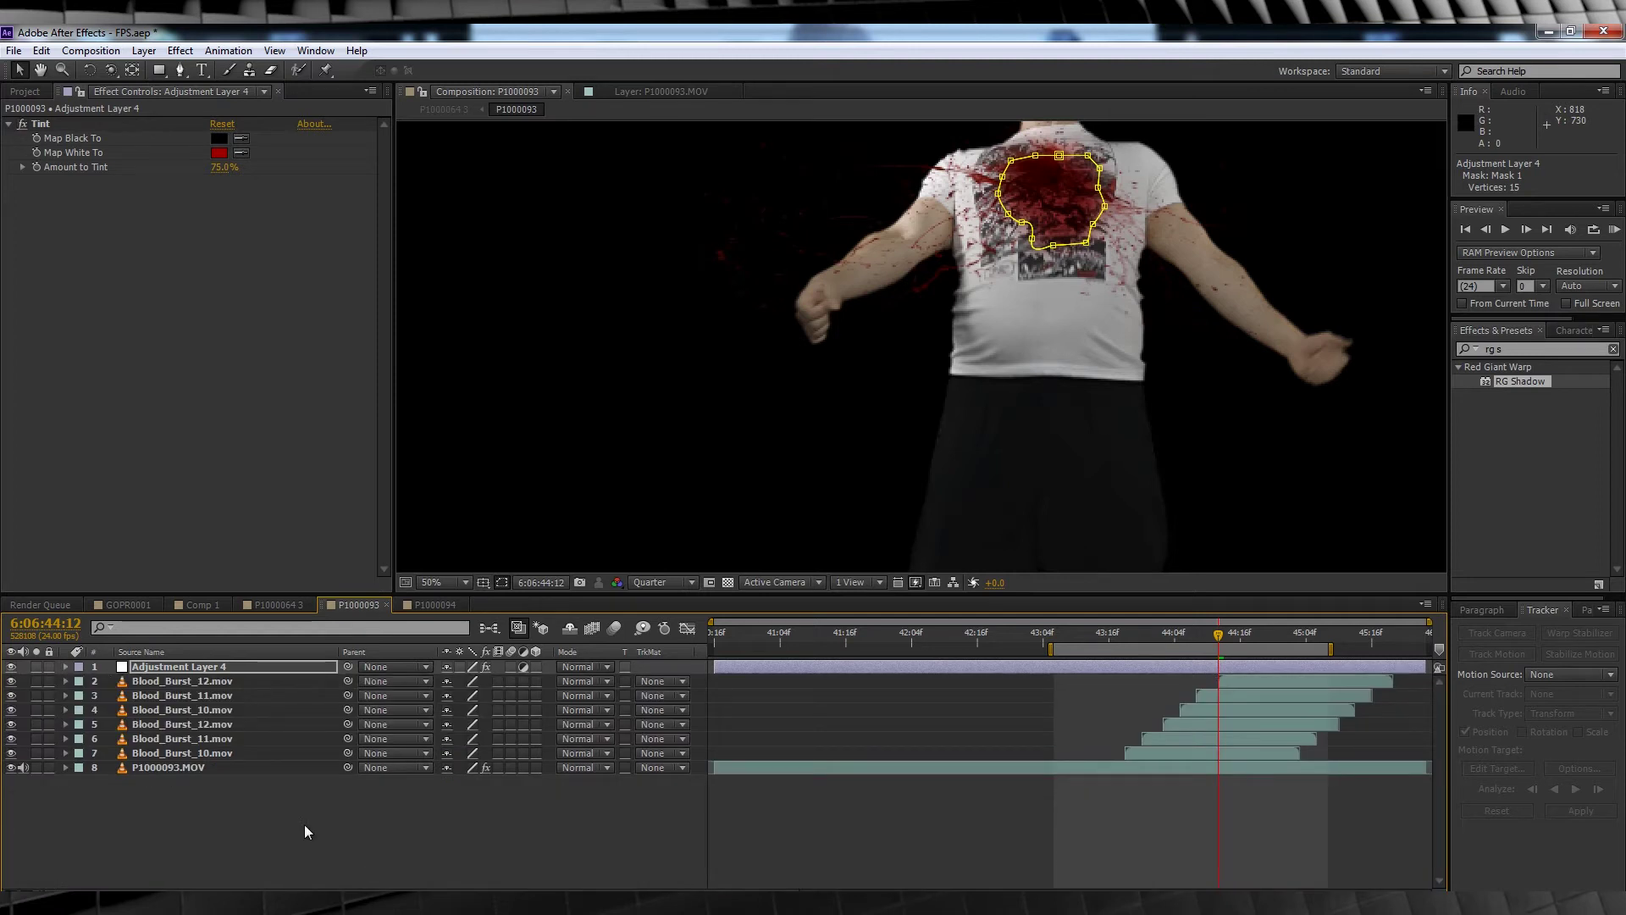
Split Adjustment Layer 4 at 6:06:44:12, delete the earlier part, and make the remaining layer start at 6:06:43:21.
key("p")
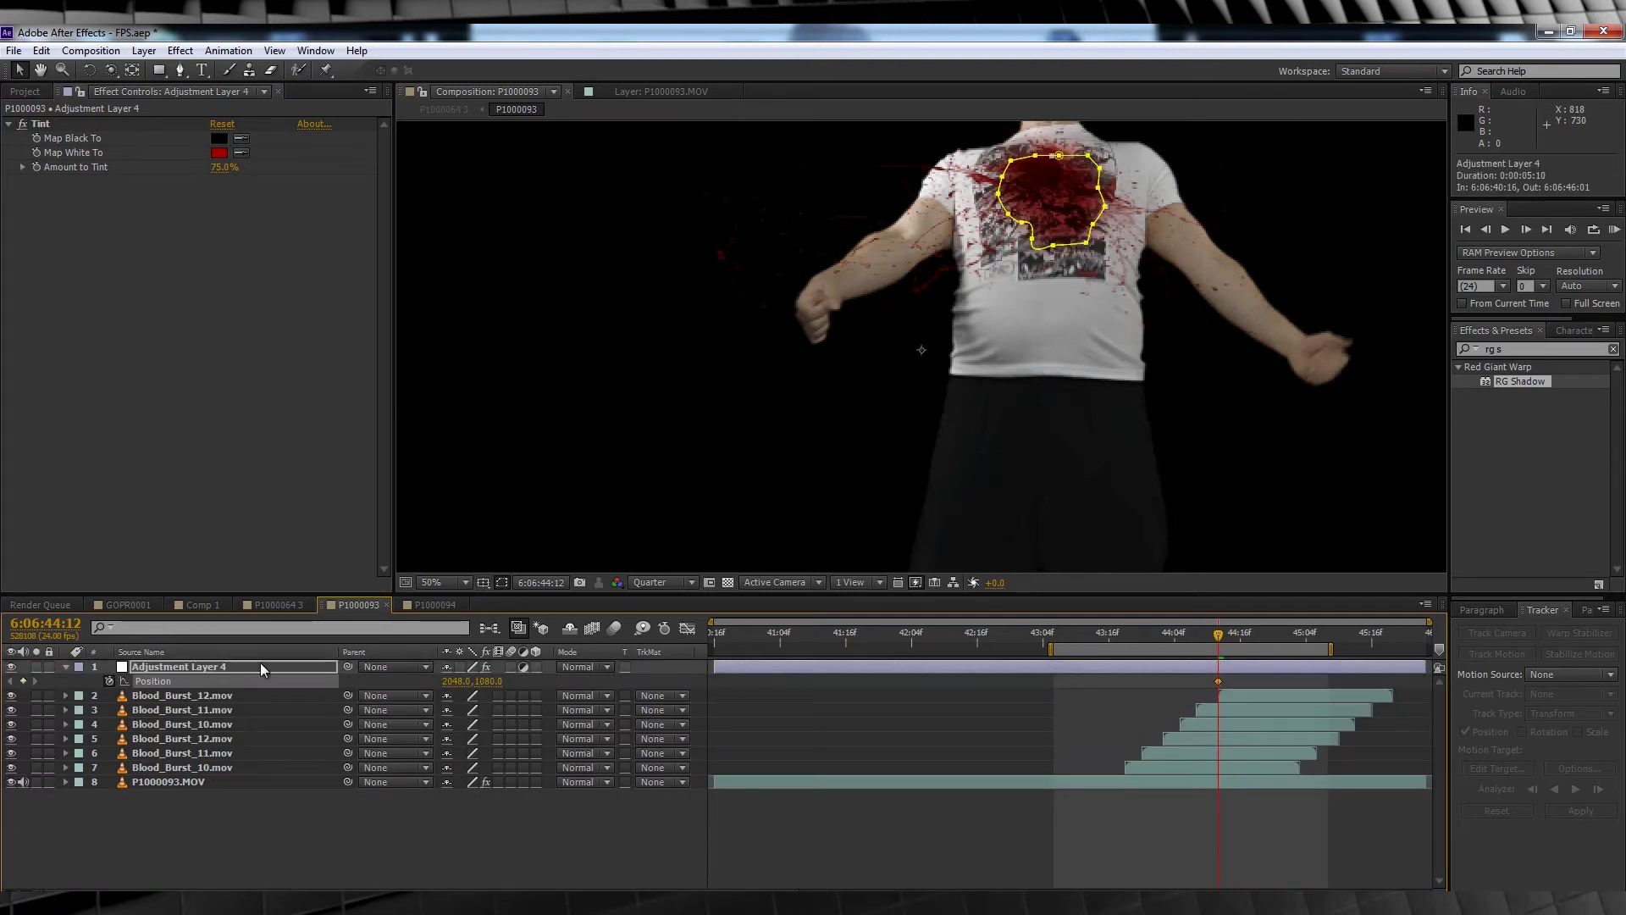
left_click(206, 667)
key("ctrl+shift+d")
left_click(196, 681)
key("Delete")
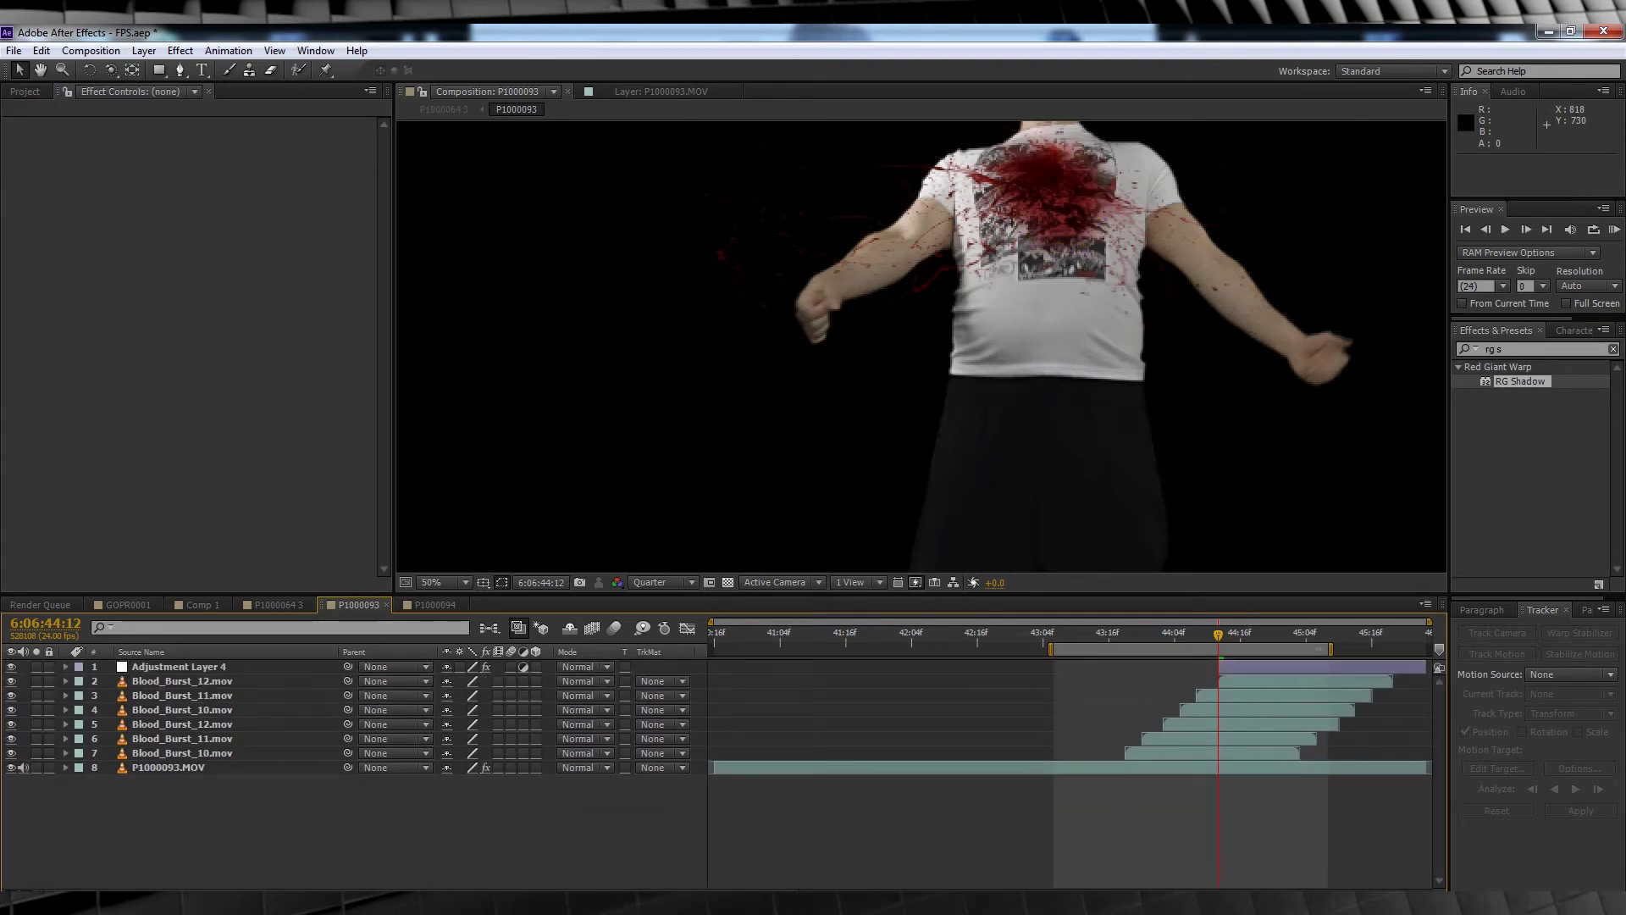
left_click_drag(1216, 635, 1137, 637)
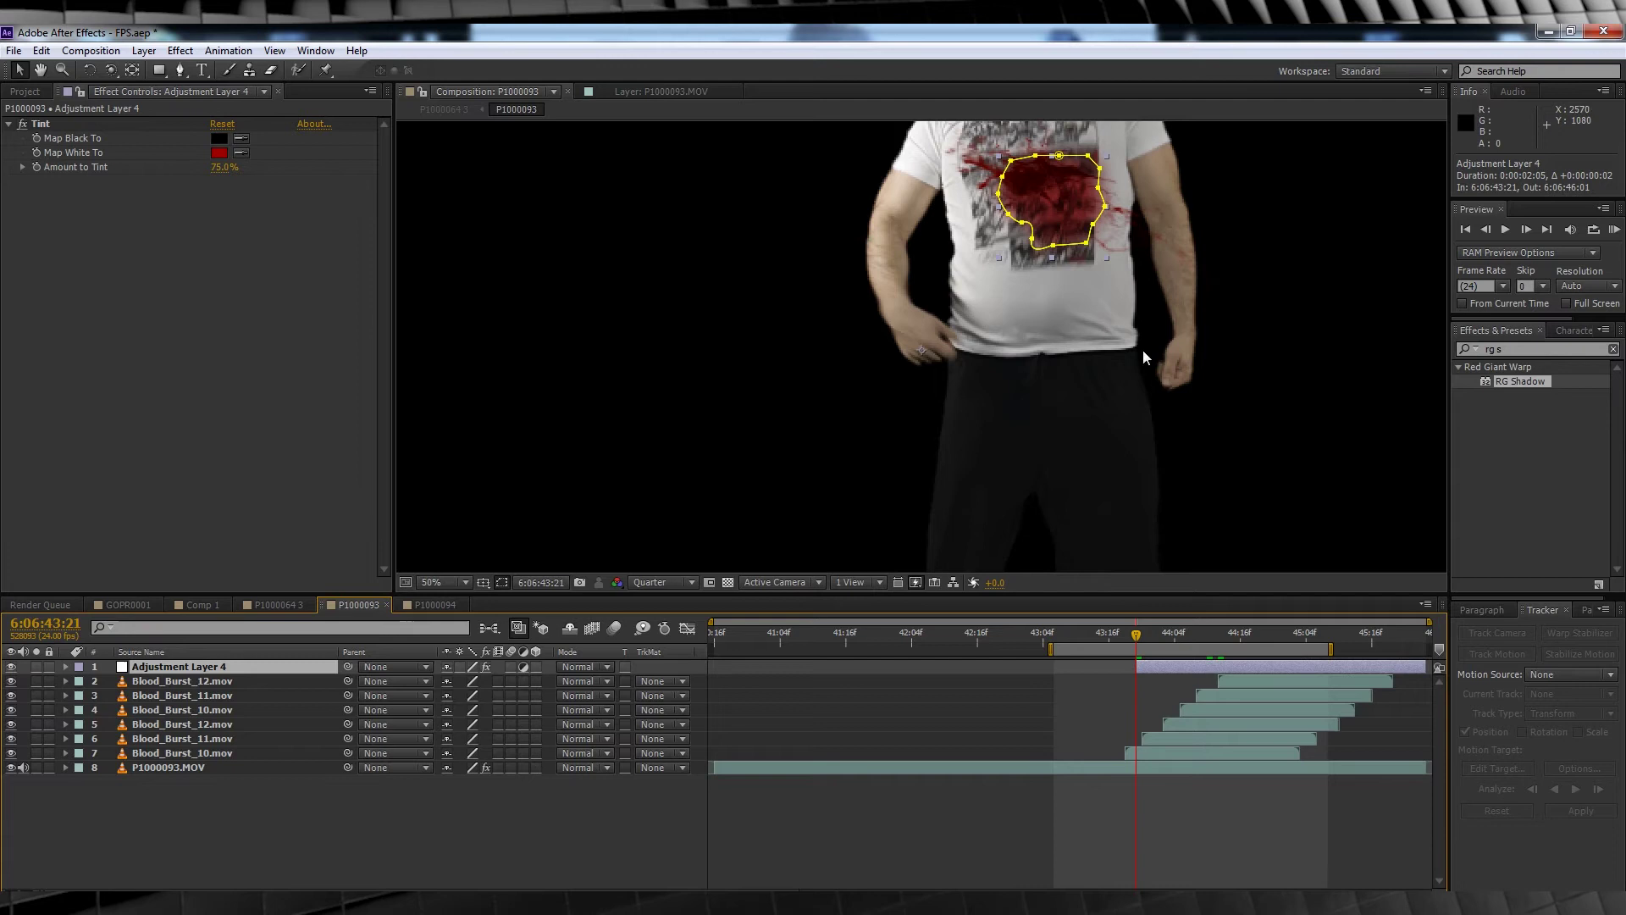
Start a Position animation on Adjustment Layer 4 at 6:06:43:21, placing the stain over the chest at 2012, 1028.
key("p")
left_click(109, 681)
left_click_drag(1055, 199, 1040, 177)
scroll(1039, 254, "down", 1)
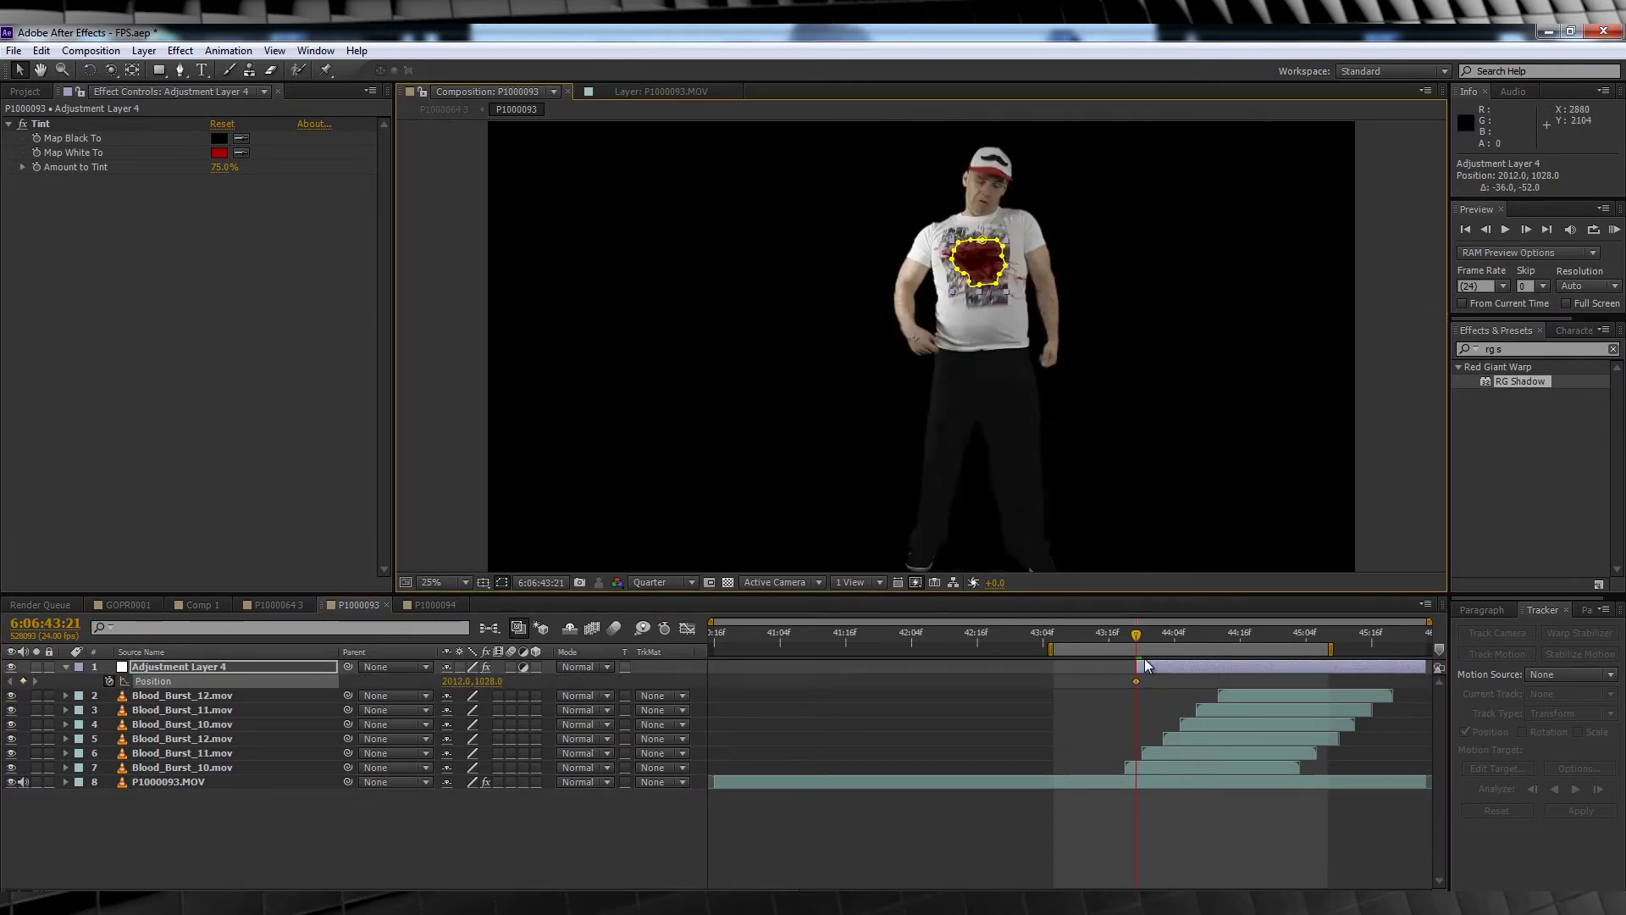
Keyframe the adjustment layer's position frame by frame up to 6:06:44:09 so the stain follows the man's chest.
key("Page_Down")
left_click_drag(983, 258, 986, 253)
left_click(1146, 635)
scroll(995, 269, "up", 1)
left_click_drag(1038, 174, 1042, 175)
left_click(1152, 635)
left_click(1158, 635)
left_click(1163, 635)
left_click(1169, 635)
left_click(1174, 635)
left_click(1180, 635)
left_click_drag(1042, 175, 1049, 182)
left_click(1185, 635)
left_click(1195, 636)
left_click(1202, 635)
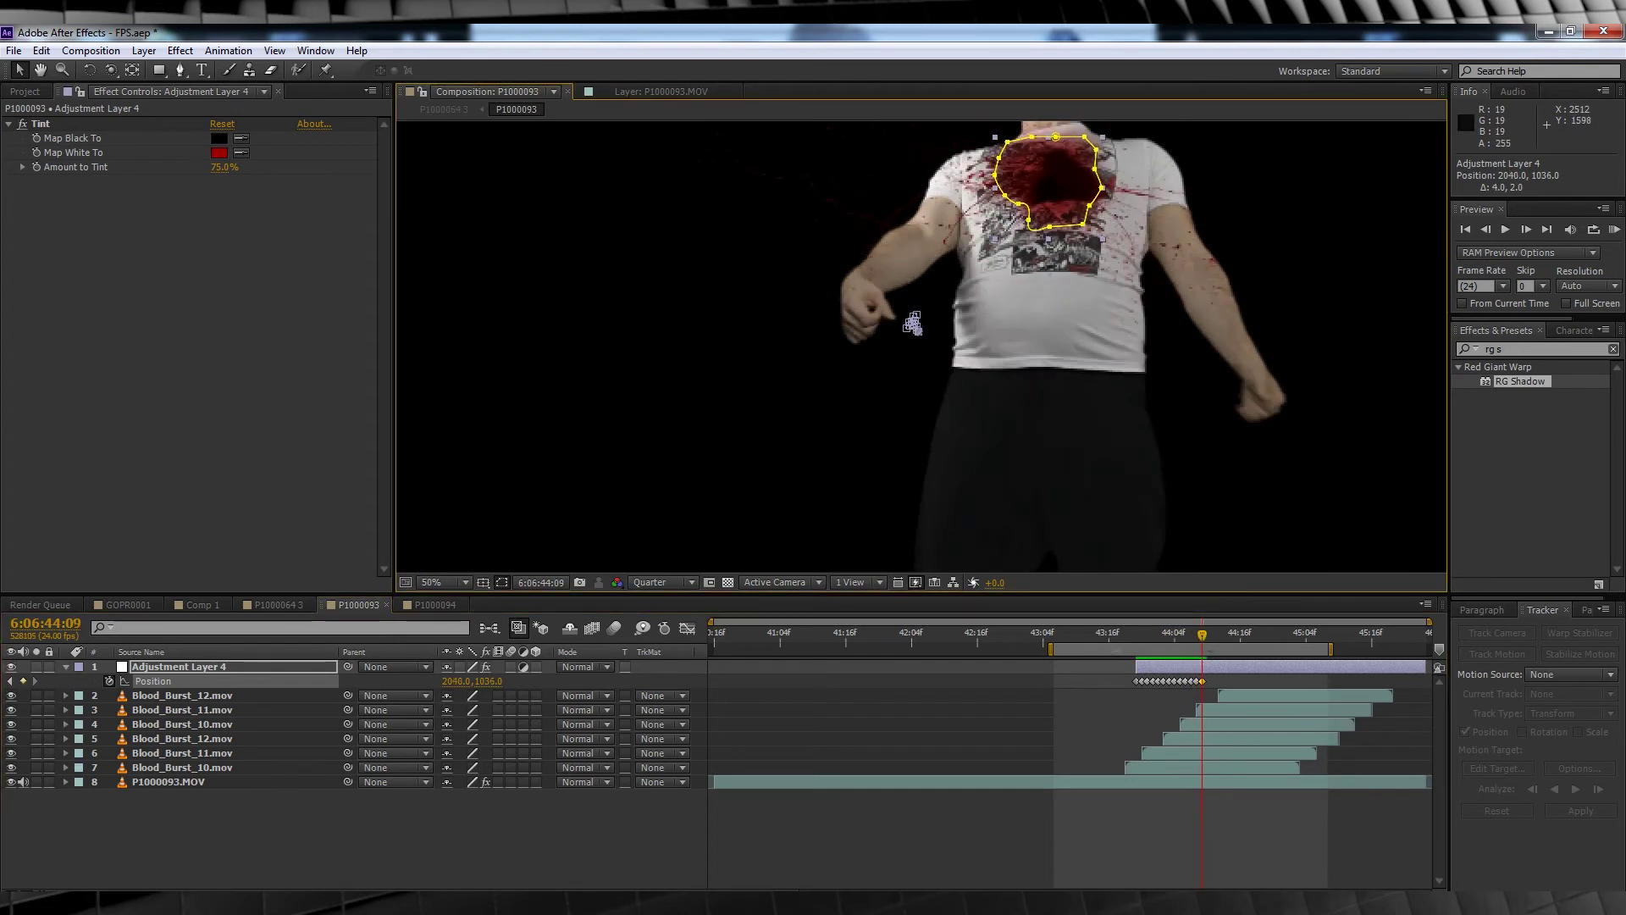
Add wider-spaced Position keyframes after 6:06:44:09, moving the stain down with the man's fall, and preview the motion.
left_click_drag(1203, 636, 1218, 635)
left_click_drag(1049, 182, 1049, 187)
mouse_move(1218, 635)
left_mouse_down()
mouse_move(1253, 636)
mouse_move(1224, 635)
left_mouse_up()
left_click_drag(1049, 187, 1064, 266)
left_click(1246, 635)
left_click(1262, 635)
left_click(1279, 635)
left_click_drag(1278, 635, 1317, 635)
left_click_drag(1064, 266, 1058, 357)
left_click_drag(1319, 635, 1160, 643)
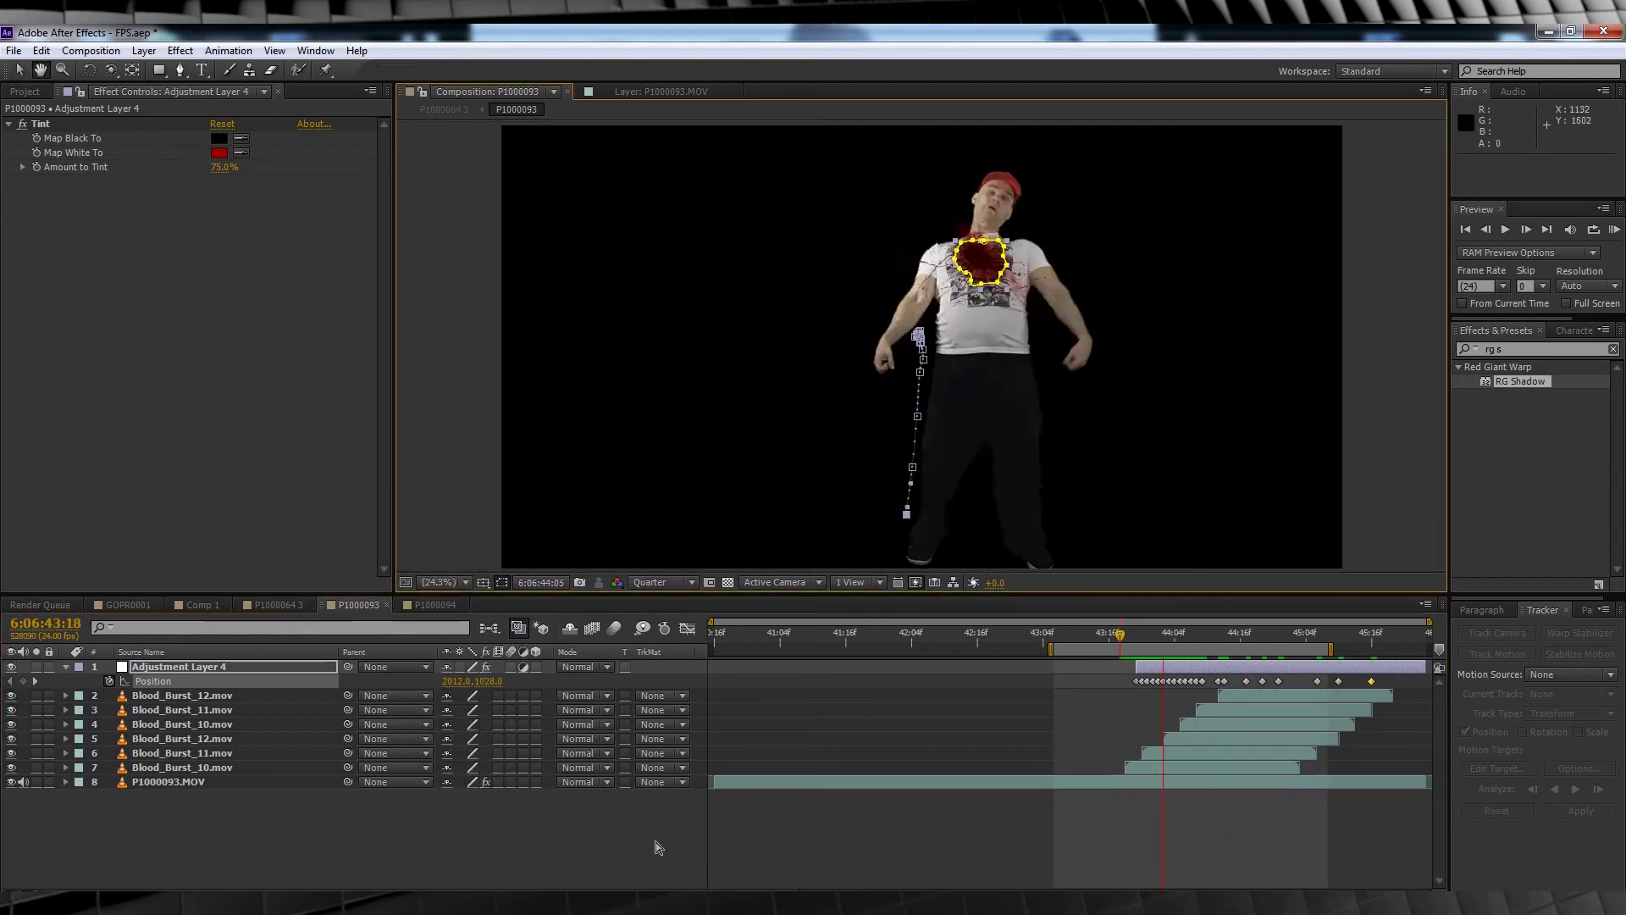
left_click(653, 846)
Set a 0% Opacity keyframe at the start of Adjustment Layer 4 and play the sequence.
left_click(144, 667)
key("t")
left_click(109, 681)
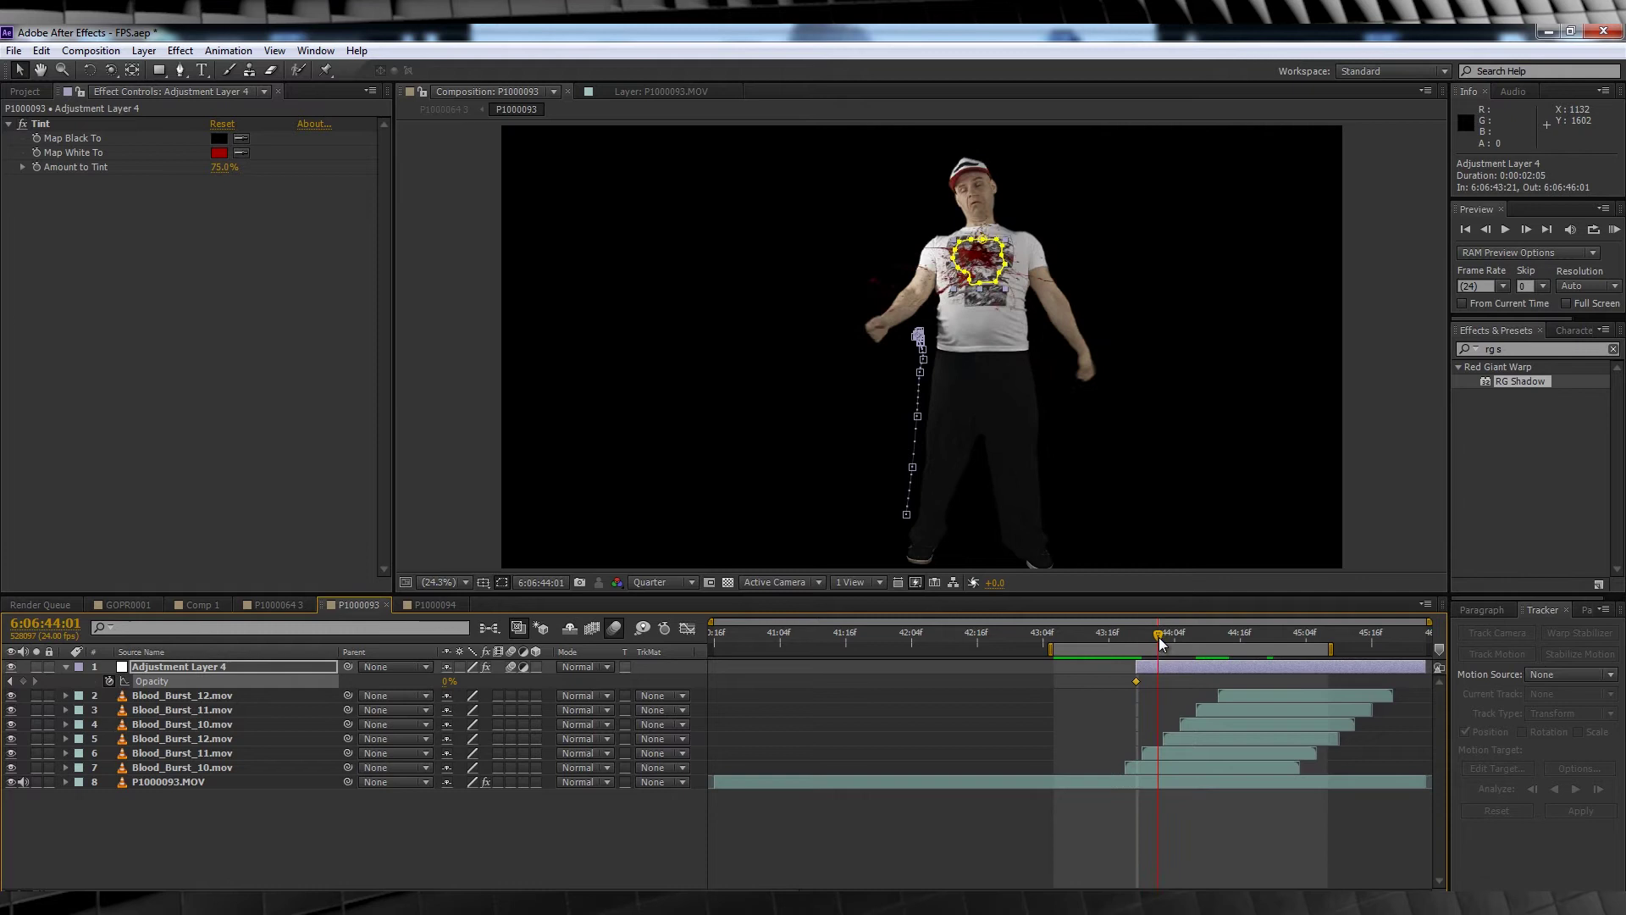
left_click(659, 853)
left_click_drag(1174, 635, 1115, 693)
key("space")
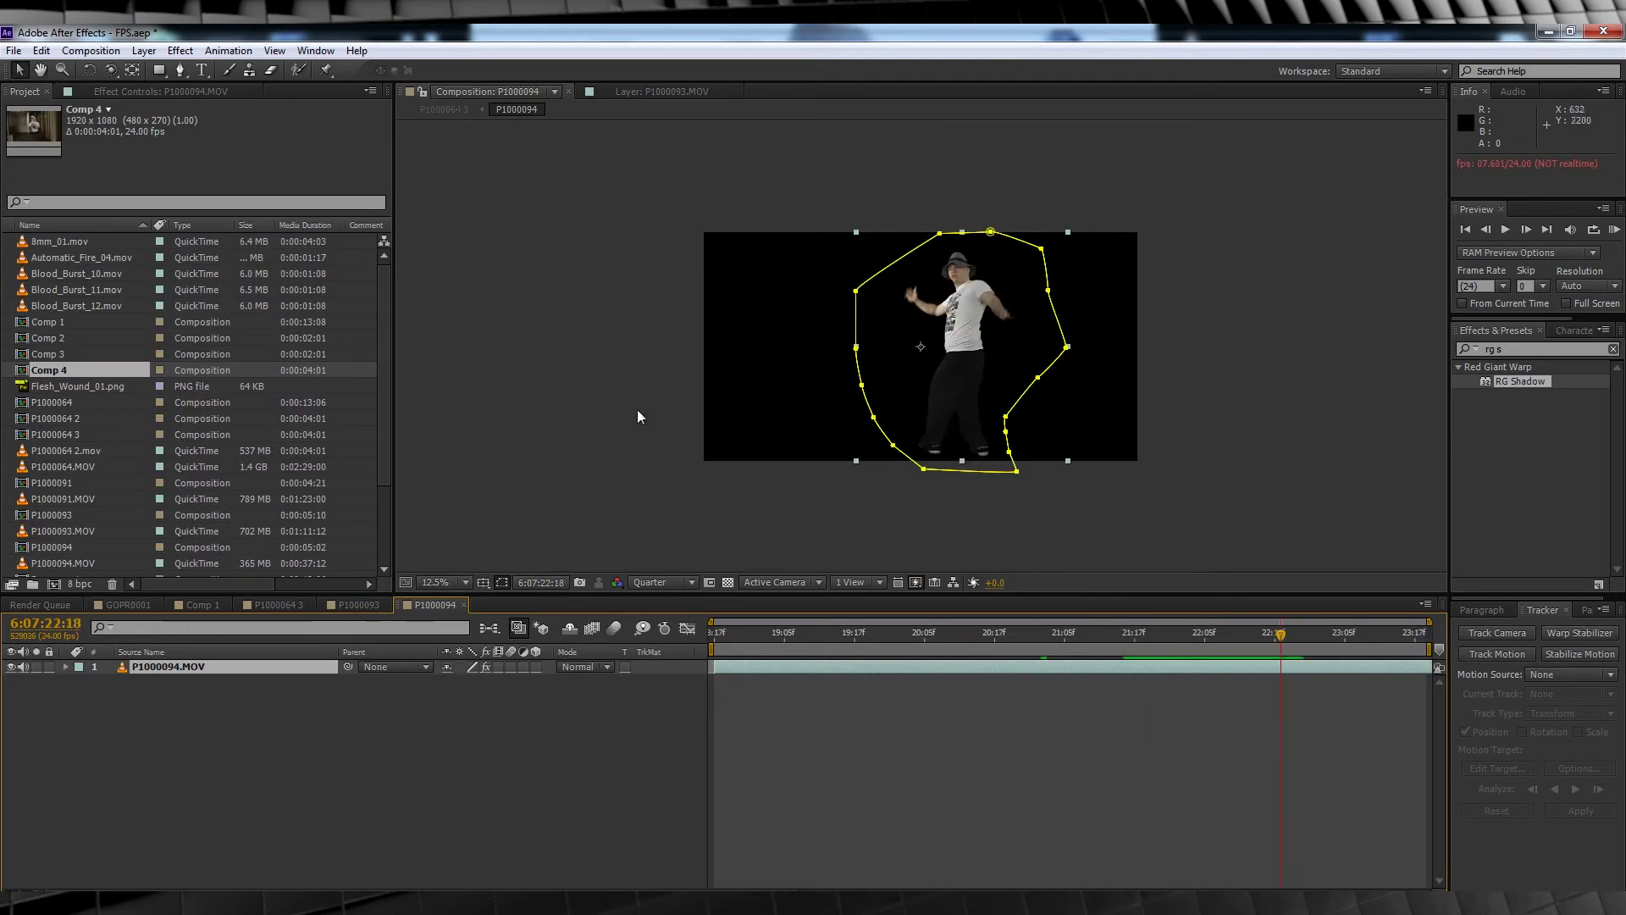
Add Blood_Burst_10.mov to the P1000094 composition, starting at 6:07:22:18.
left_click_drag(81, 272, 458, 715)
key("bracketleft")
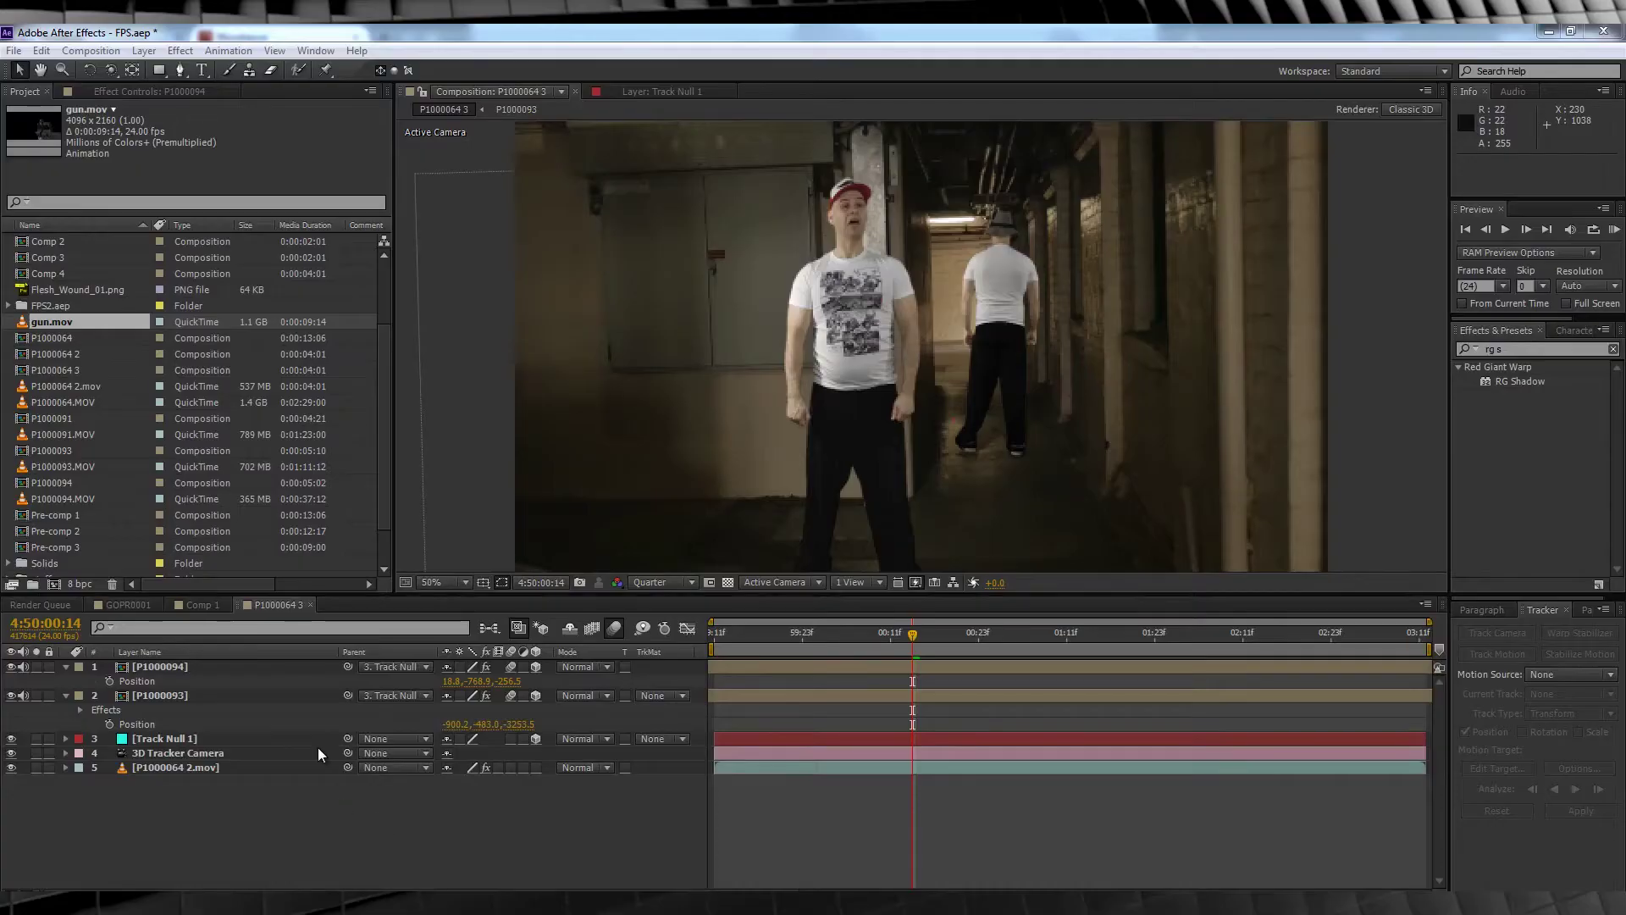
Pre-compose all five layers of the P1000064 3 composition into a new composition named BG.
left_click(195, 722)
left_click(261, 870)
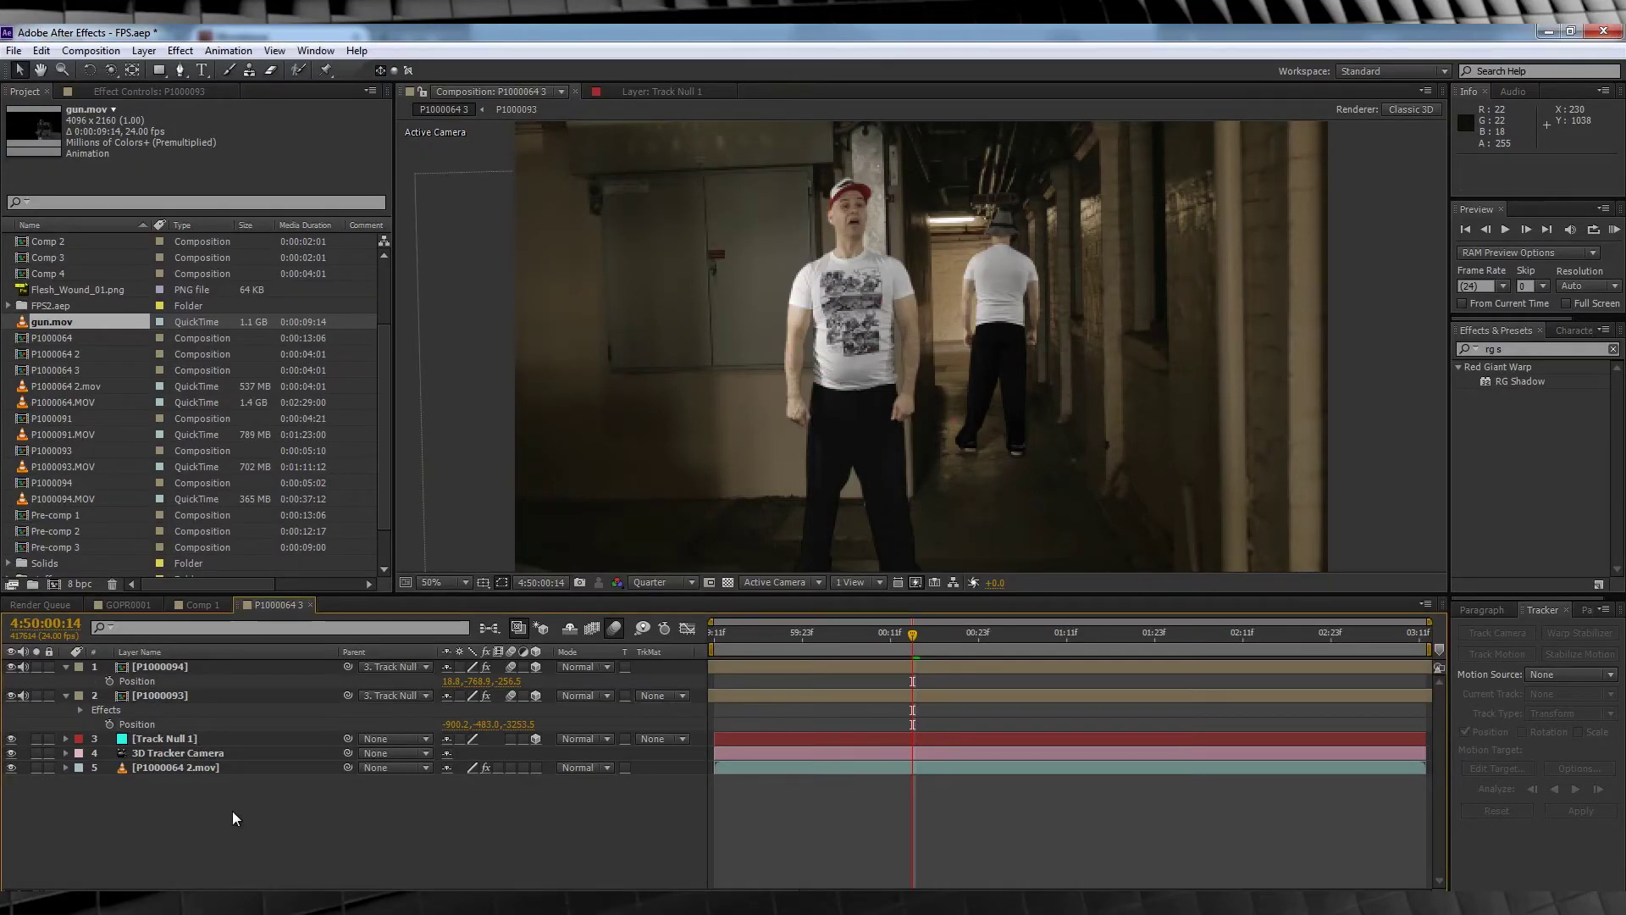
key("ctrl+a")
right_click(156, 671)
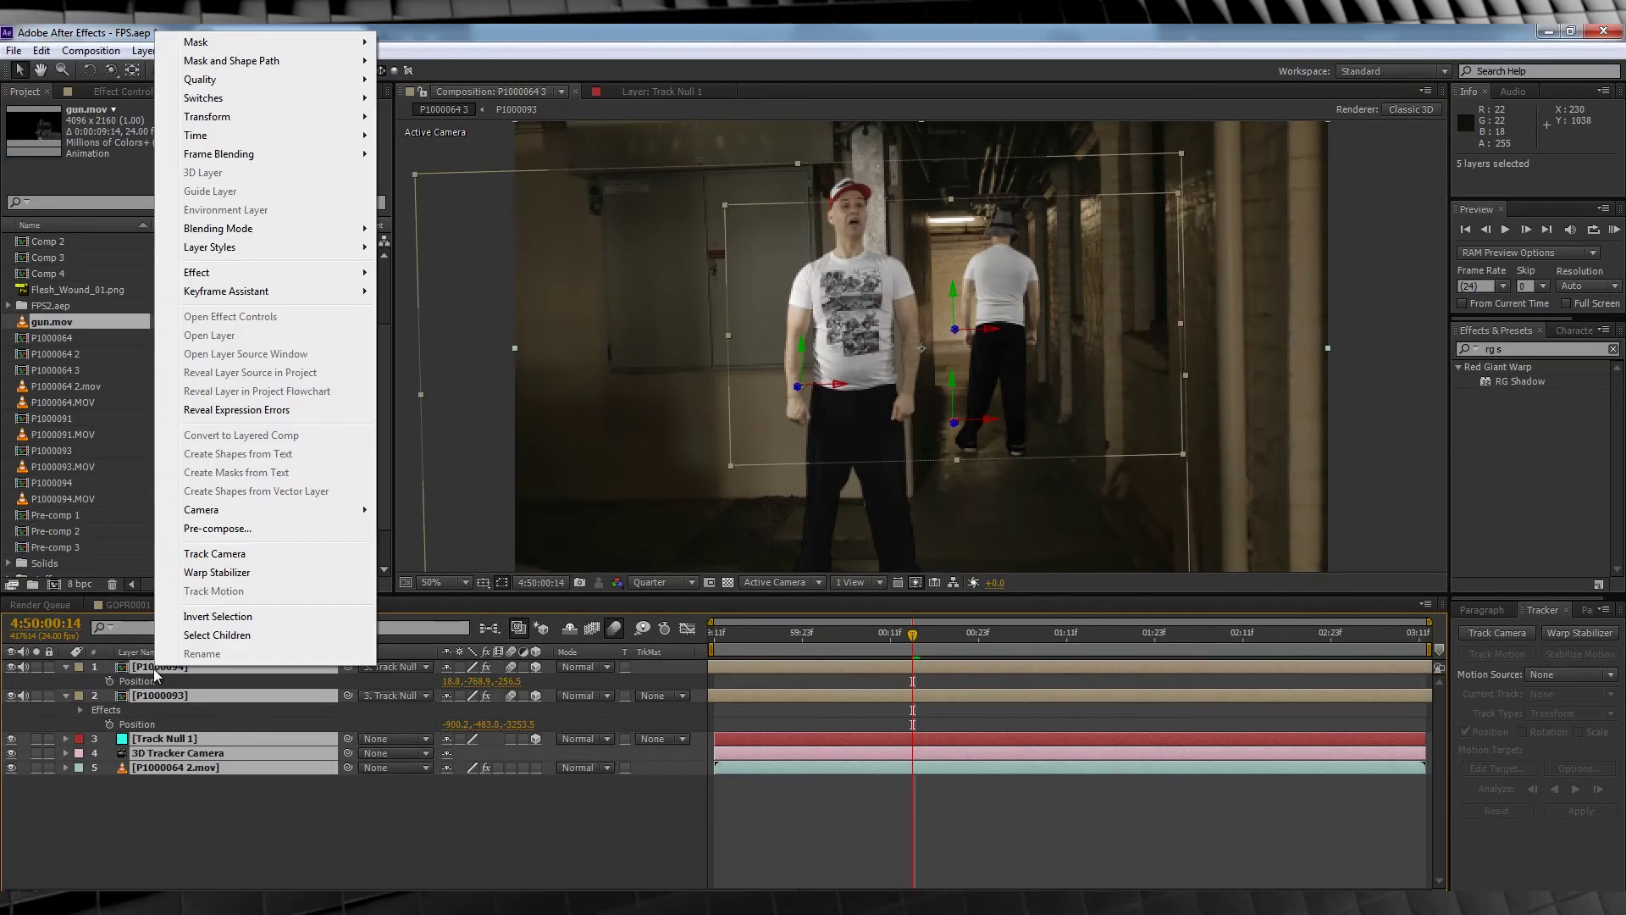
left_click(212, 531)
type("BG")
key("Return")
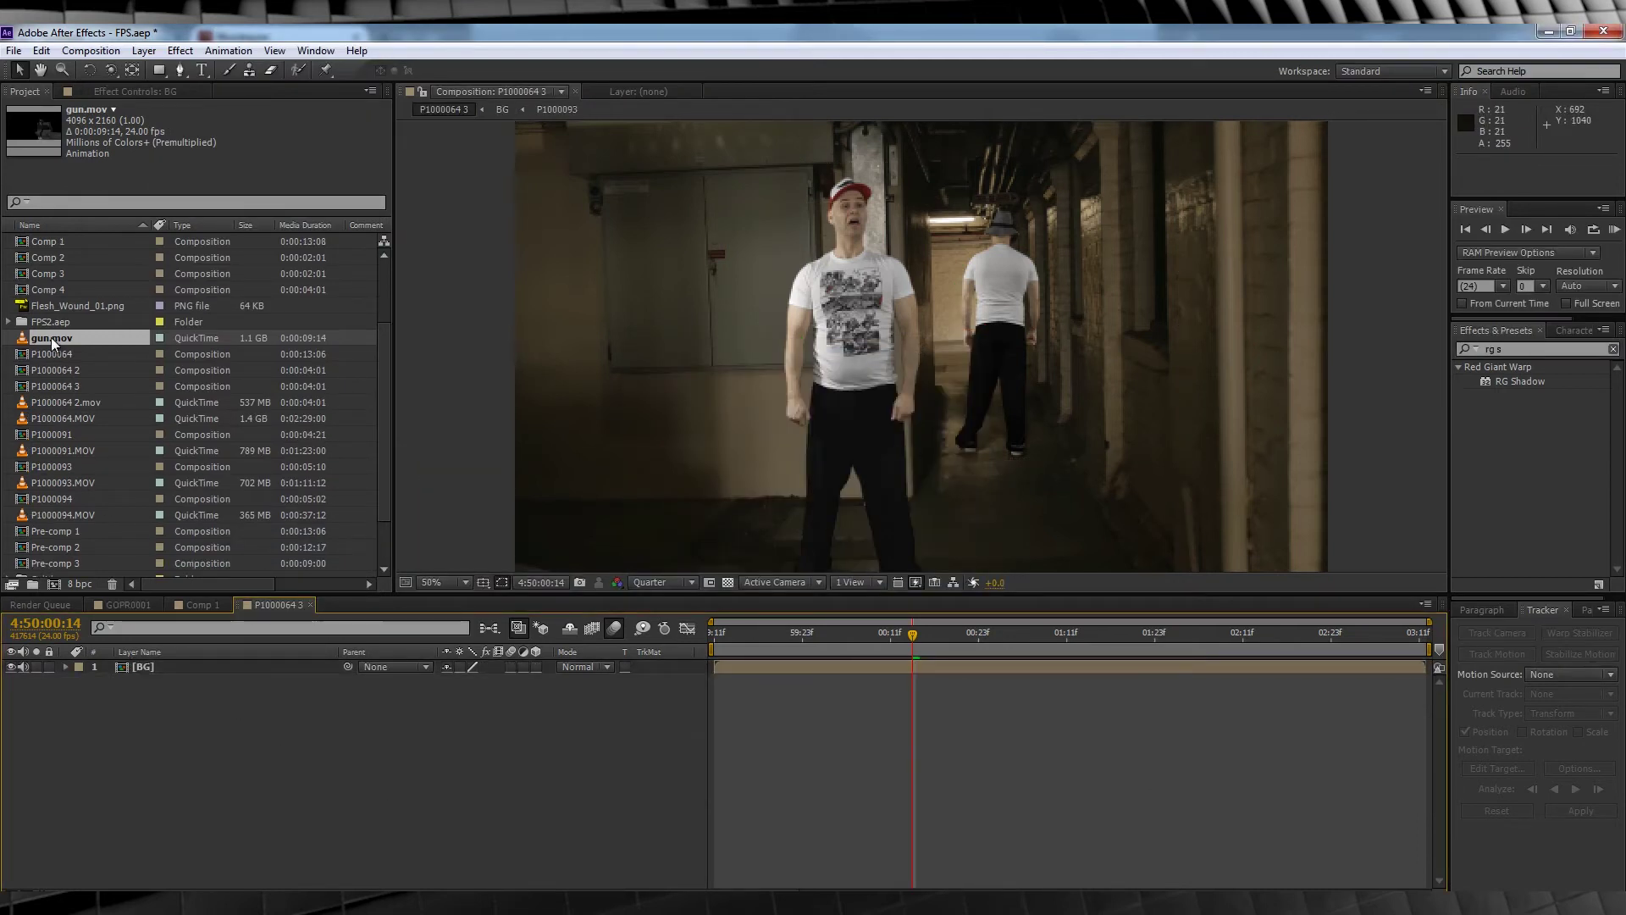
Add gun.mov above the BG layer and set its scale to 60%.
left_click_drag(51, 337, 230, 665)
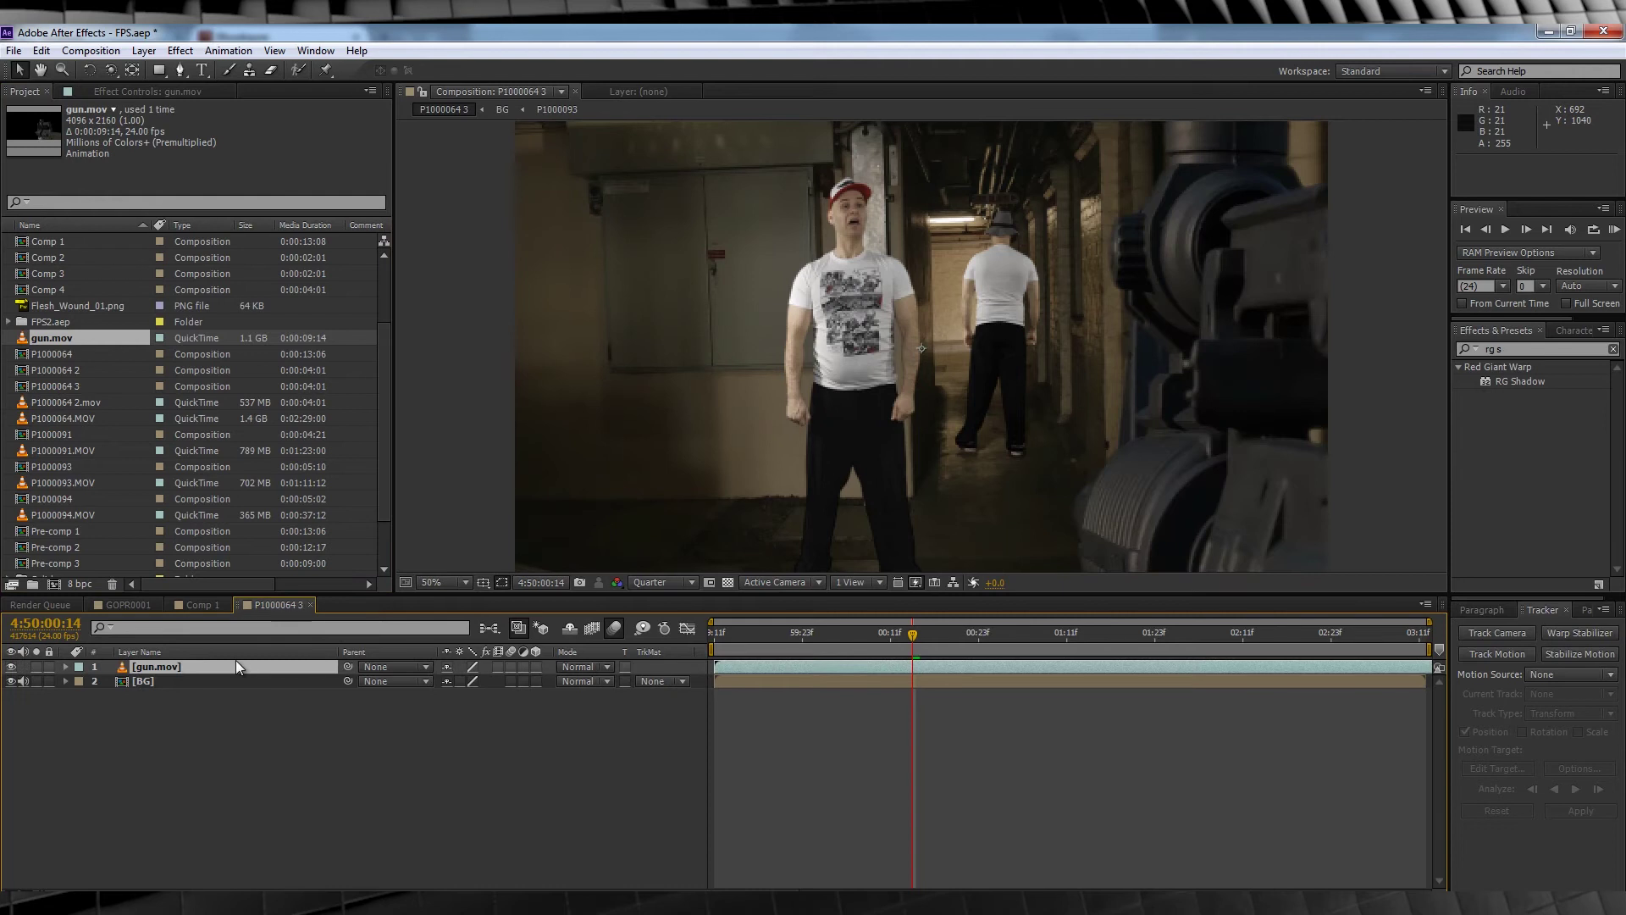
left_click(147, 663)
type("s")
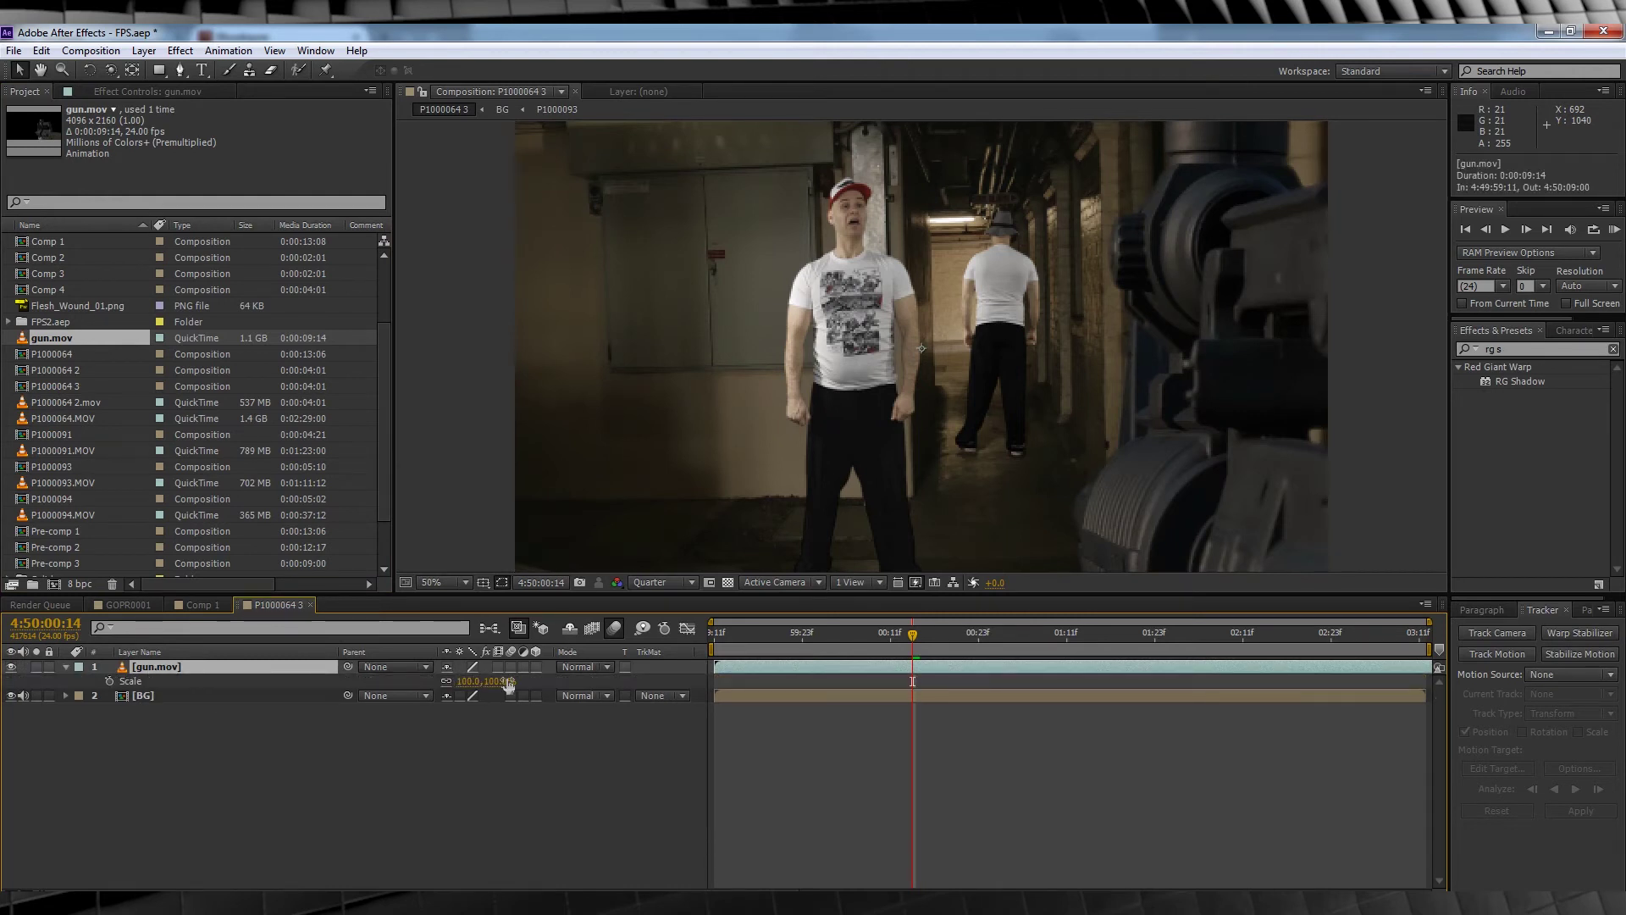
type("60")
key("Return")
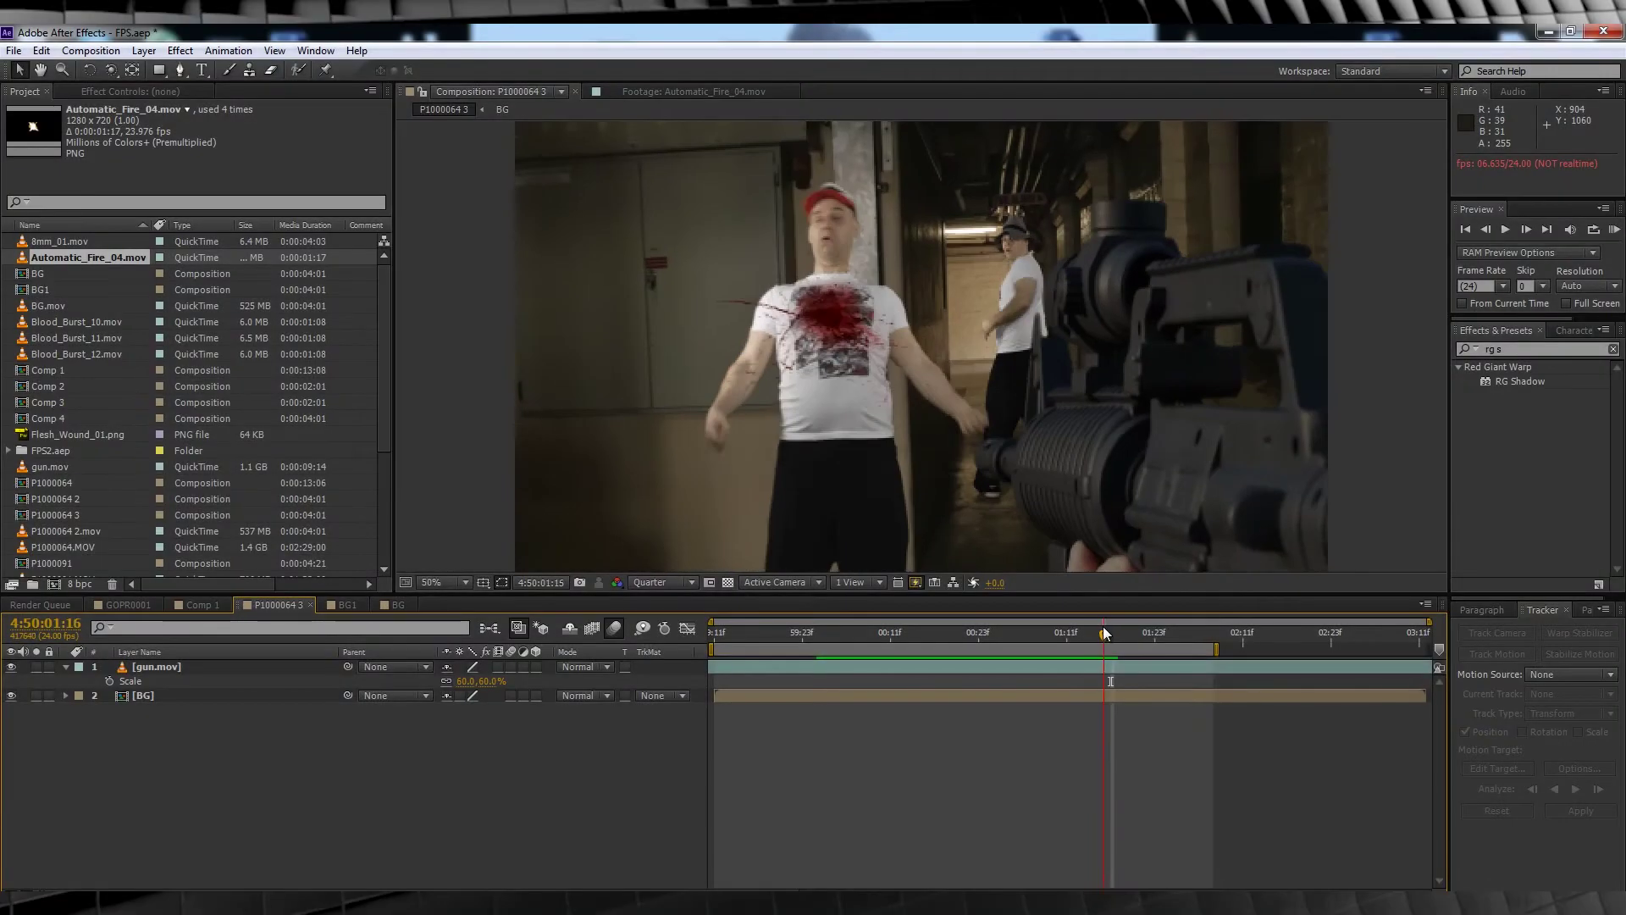
Check the Automatic_Fire_04.mov clip and add it between gun.mov and BG, starting at 4:50:01:03.
mouse_move(1119, 633)
left_mouse_down()
mouse_move(987, 632)
mouse_move(1132, 632)
left_mouse_up()
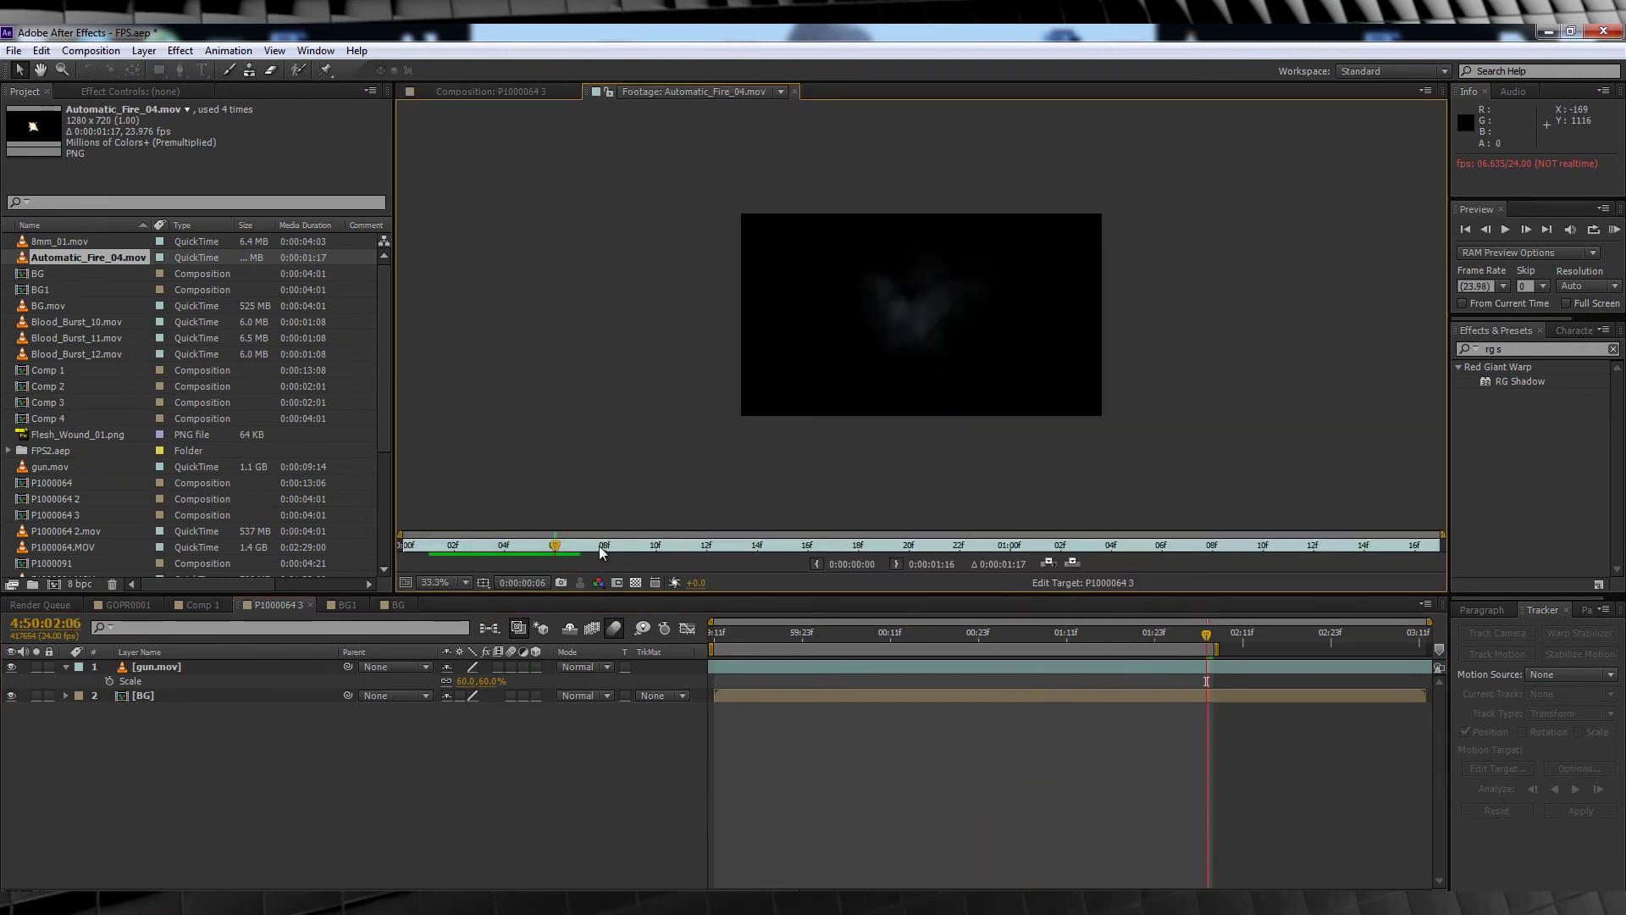
left_click_drag(593, 546, 796, 552)
left_click_drag(78, 259, 143, 689)
left_click_drag(1222, 635, 1037, 631)
left_click_drag(870, 695, 1091, 698)
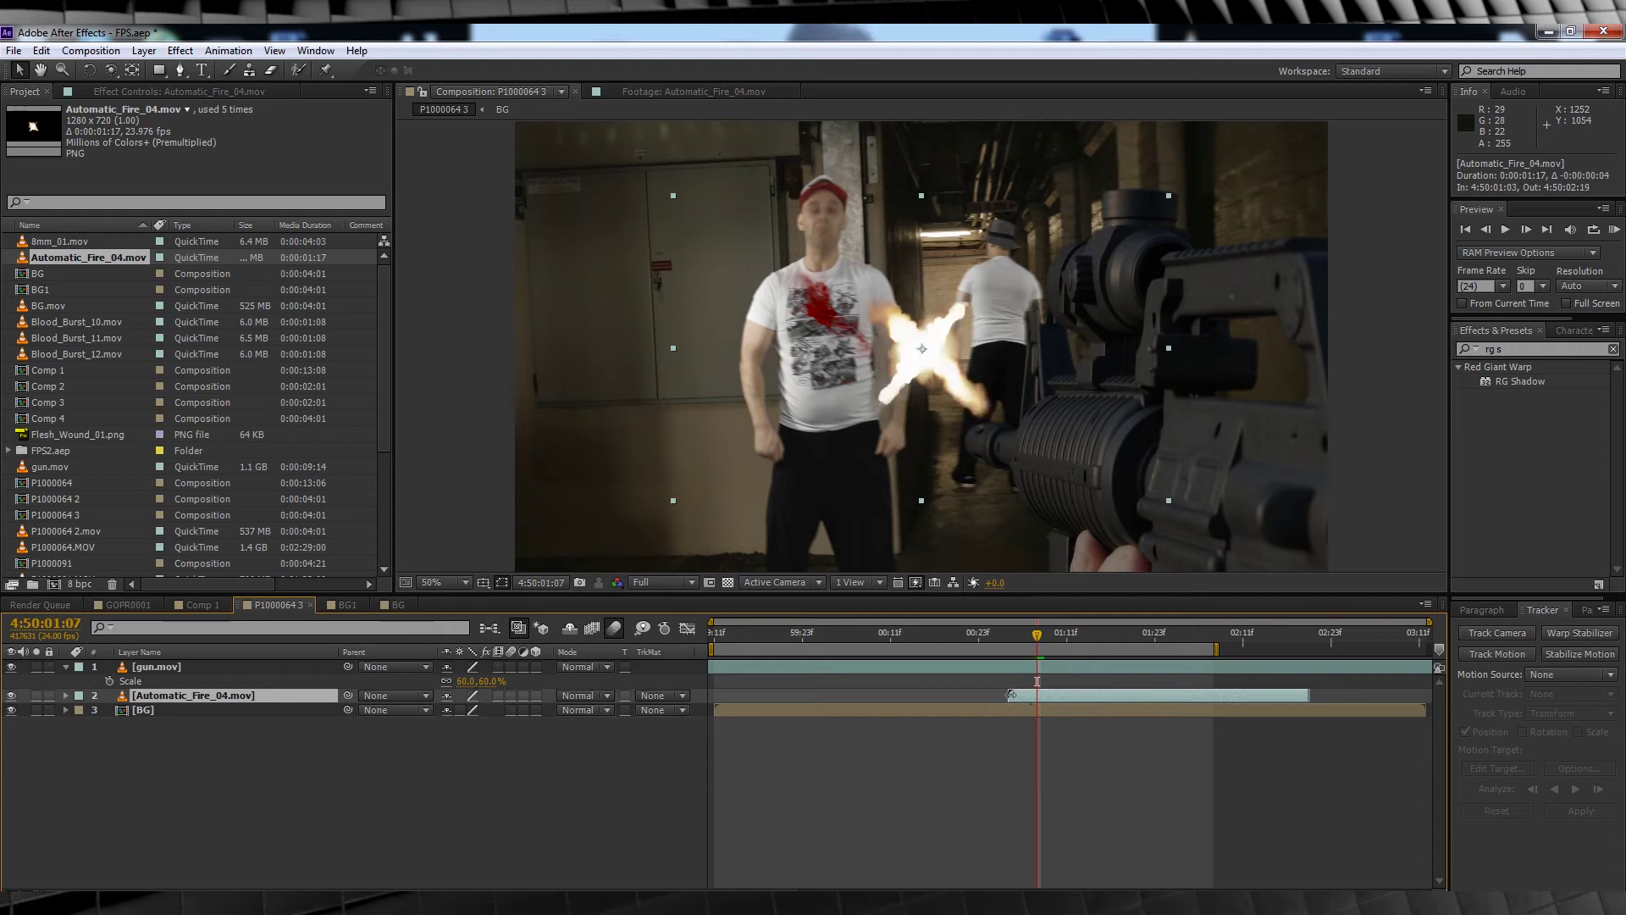
Place the Automatic_Fire_04.mov muzzle flash on the gun's barrel tip at 1060, 748 and scale it to 237%.
left_click_drag(925, 366, 970, 462)
key("s")
left_click_drag(465, 710, 581, 710)
left_click_drag(984, 450, 970, 452)
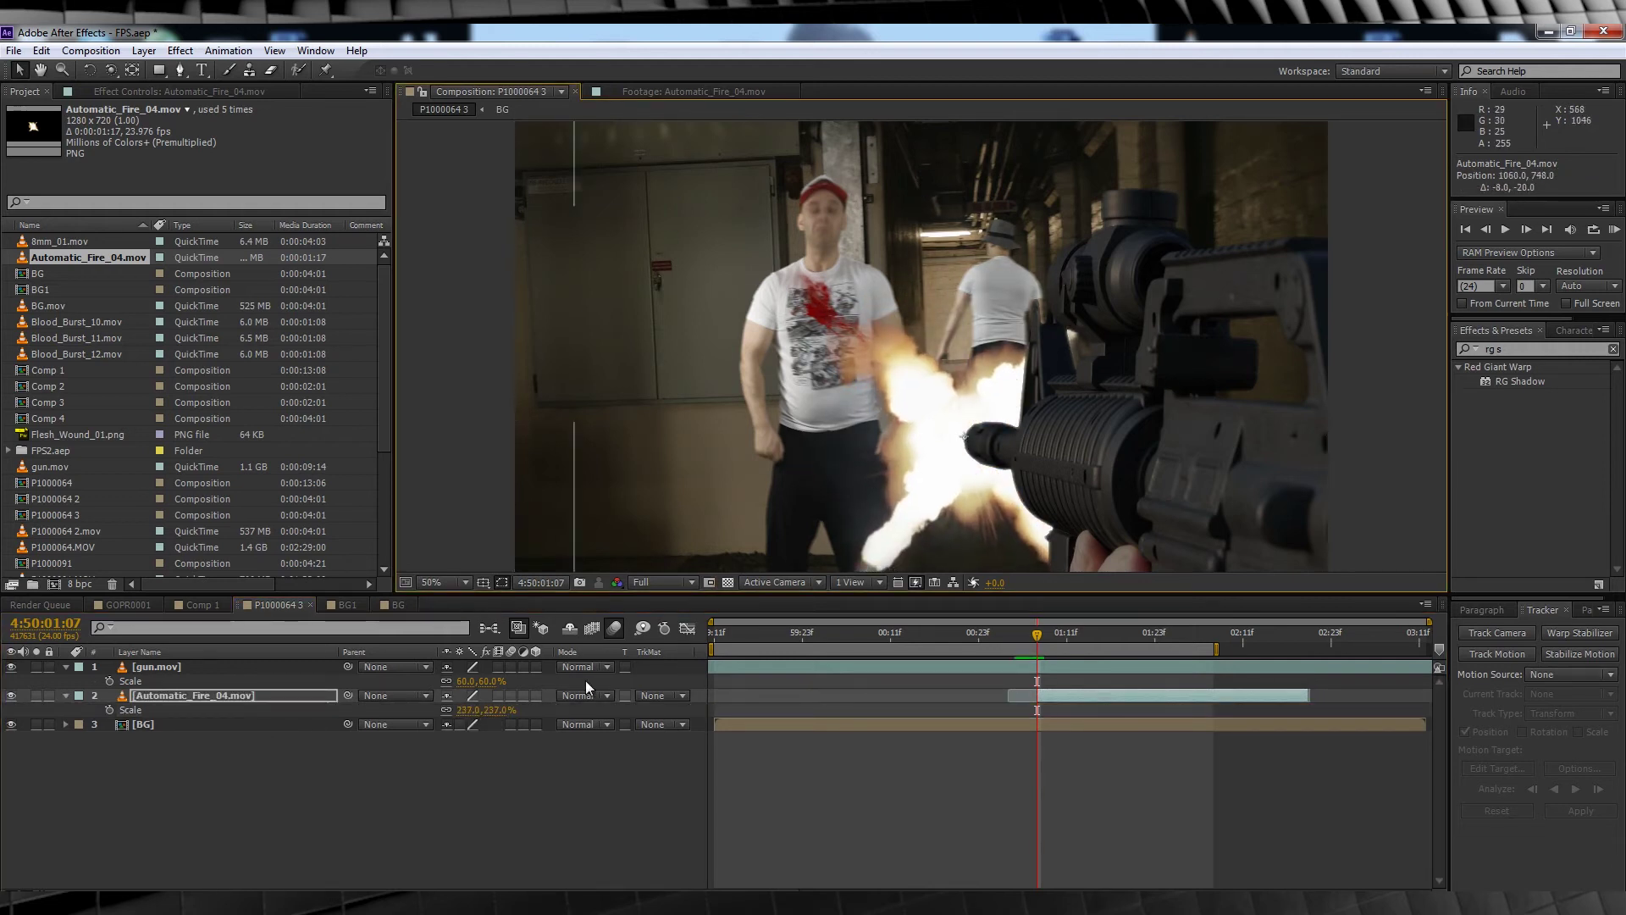
Set the blending mode of the Automatic_Fire_04.mov layer to Add.
left_click(584, 696)
left_click(636, 337)
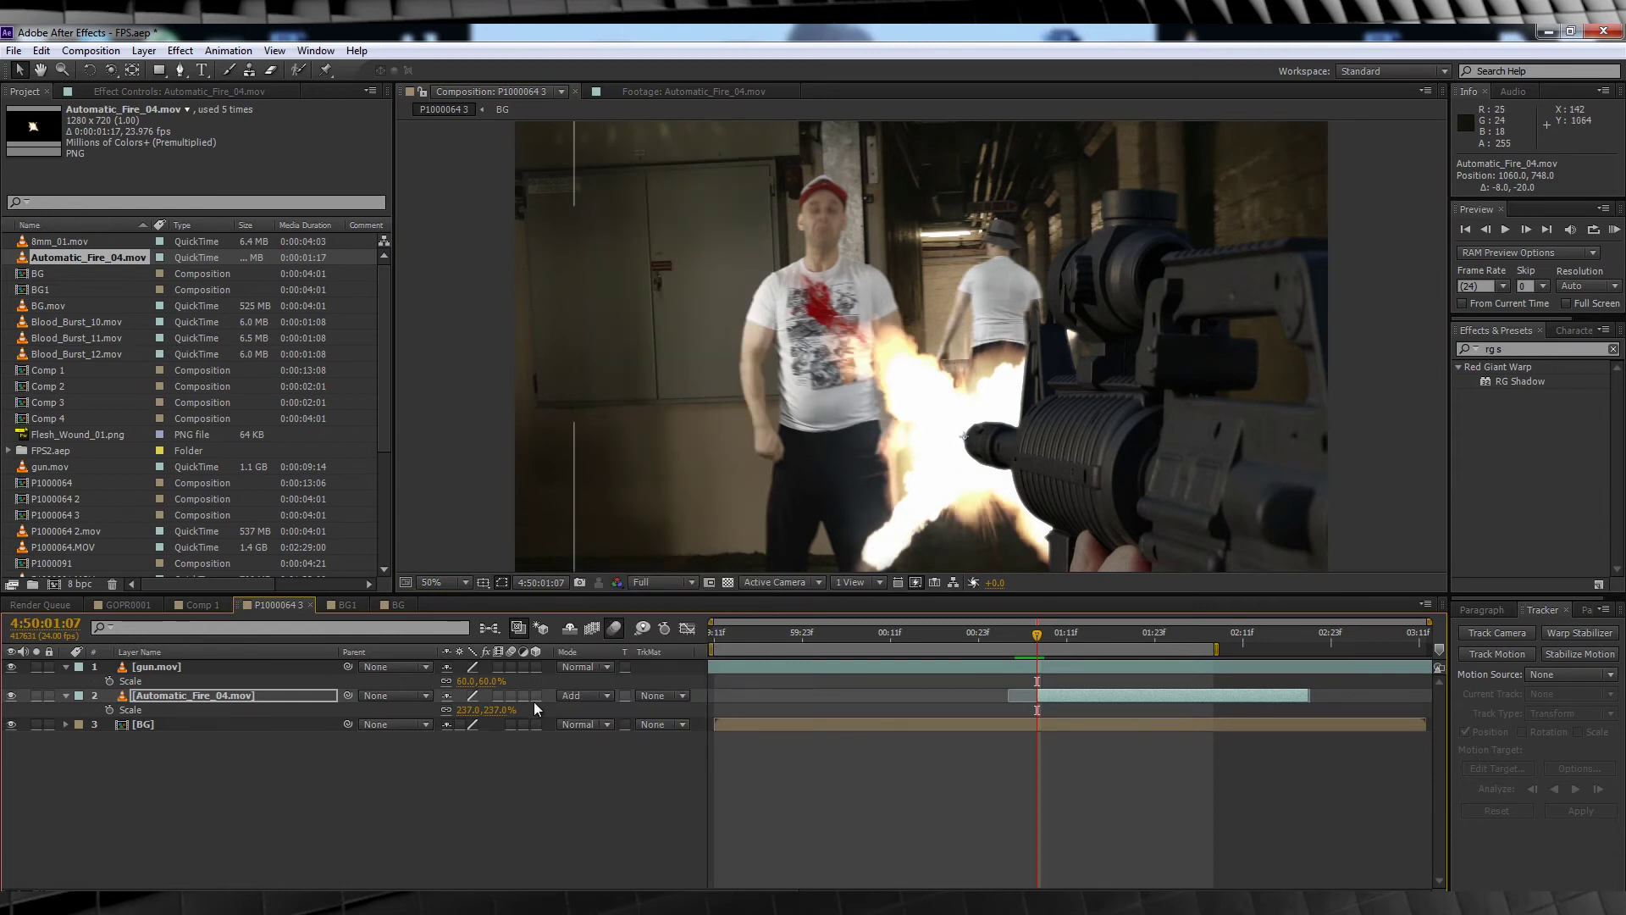
left_click(477, 779)
Keyframe the muzzle flash's position every few frames from 4:50:01:07 so it follows the barrel tip, and preview the shot.
left_click(211, 694)
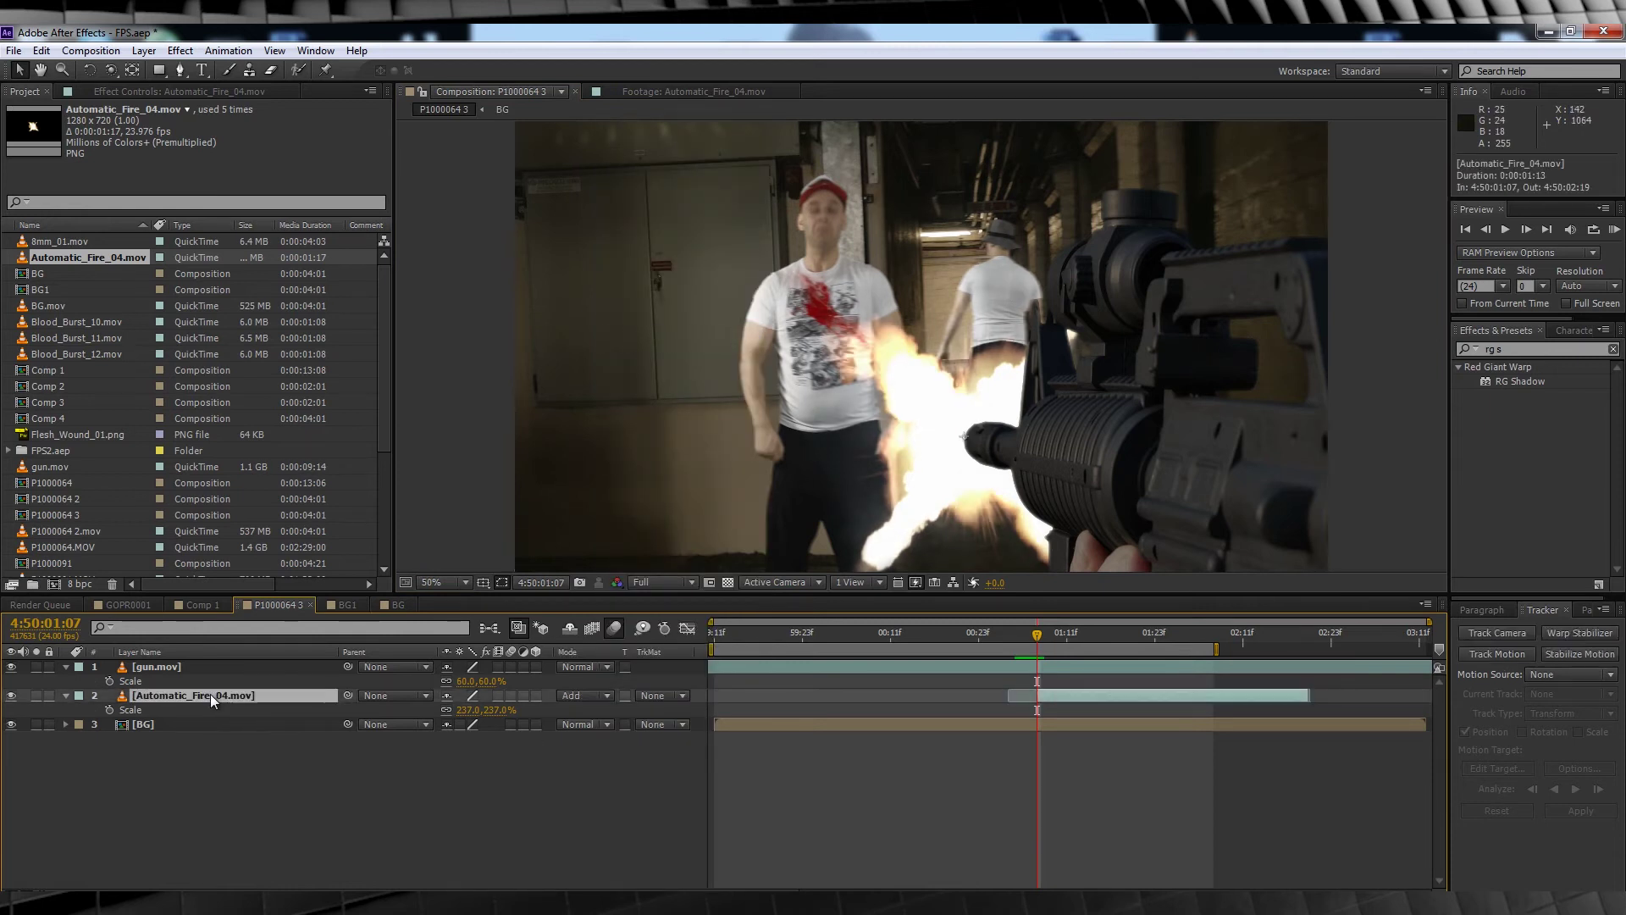
left_click(108, 710)
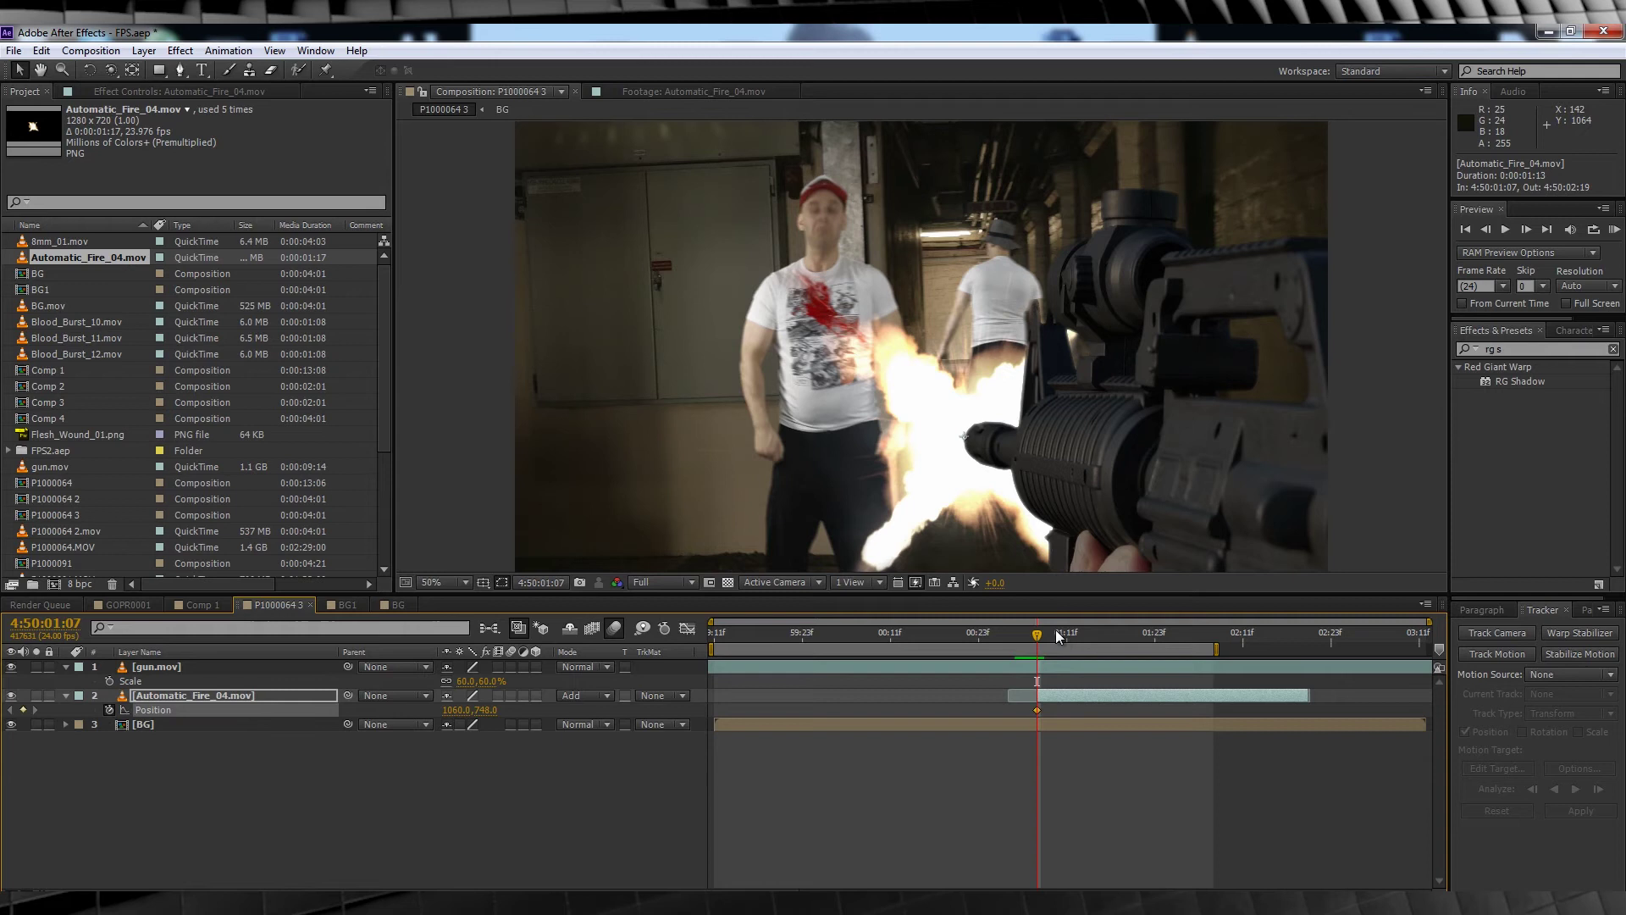
left_click_drag(1043, 634, 1059, 641)
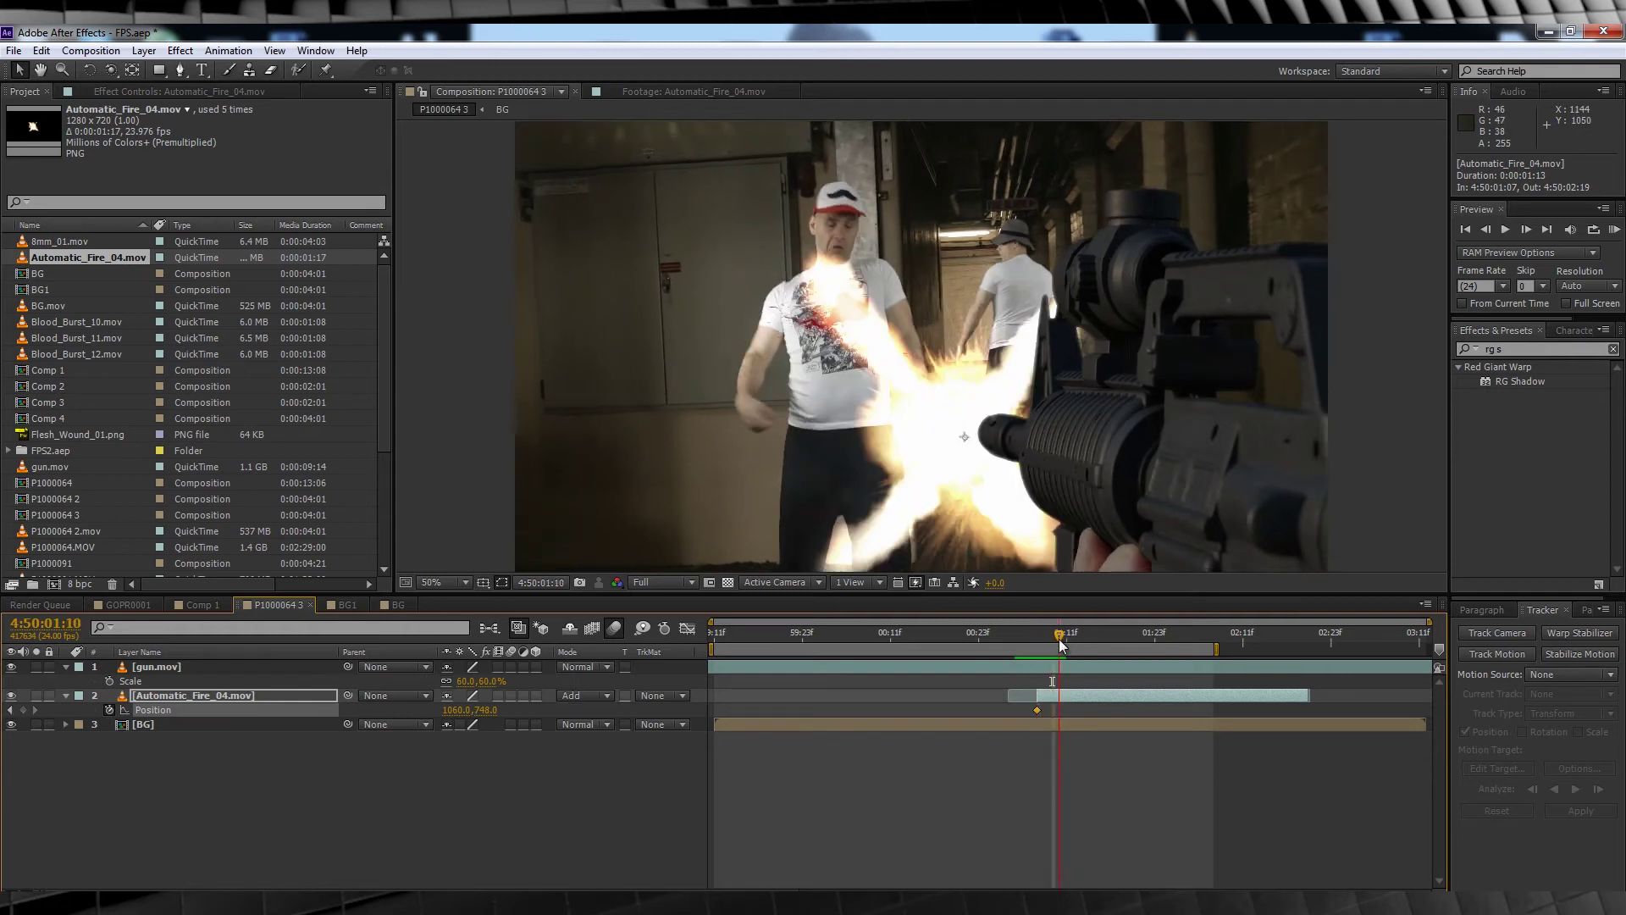
left_click_drag(955, 485, 985, 474)
left_click_drag(1059, 635, 1082, 635)
left_click_drag(984, 474, 966, 484)
left_click_drag(1082, 636, 1104, 635)
left_click_drag(968, 474, 964, 498)
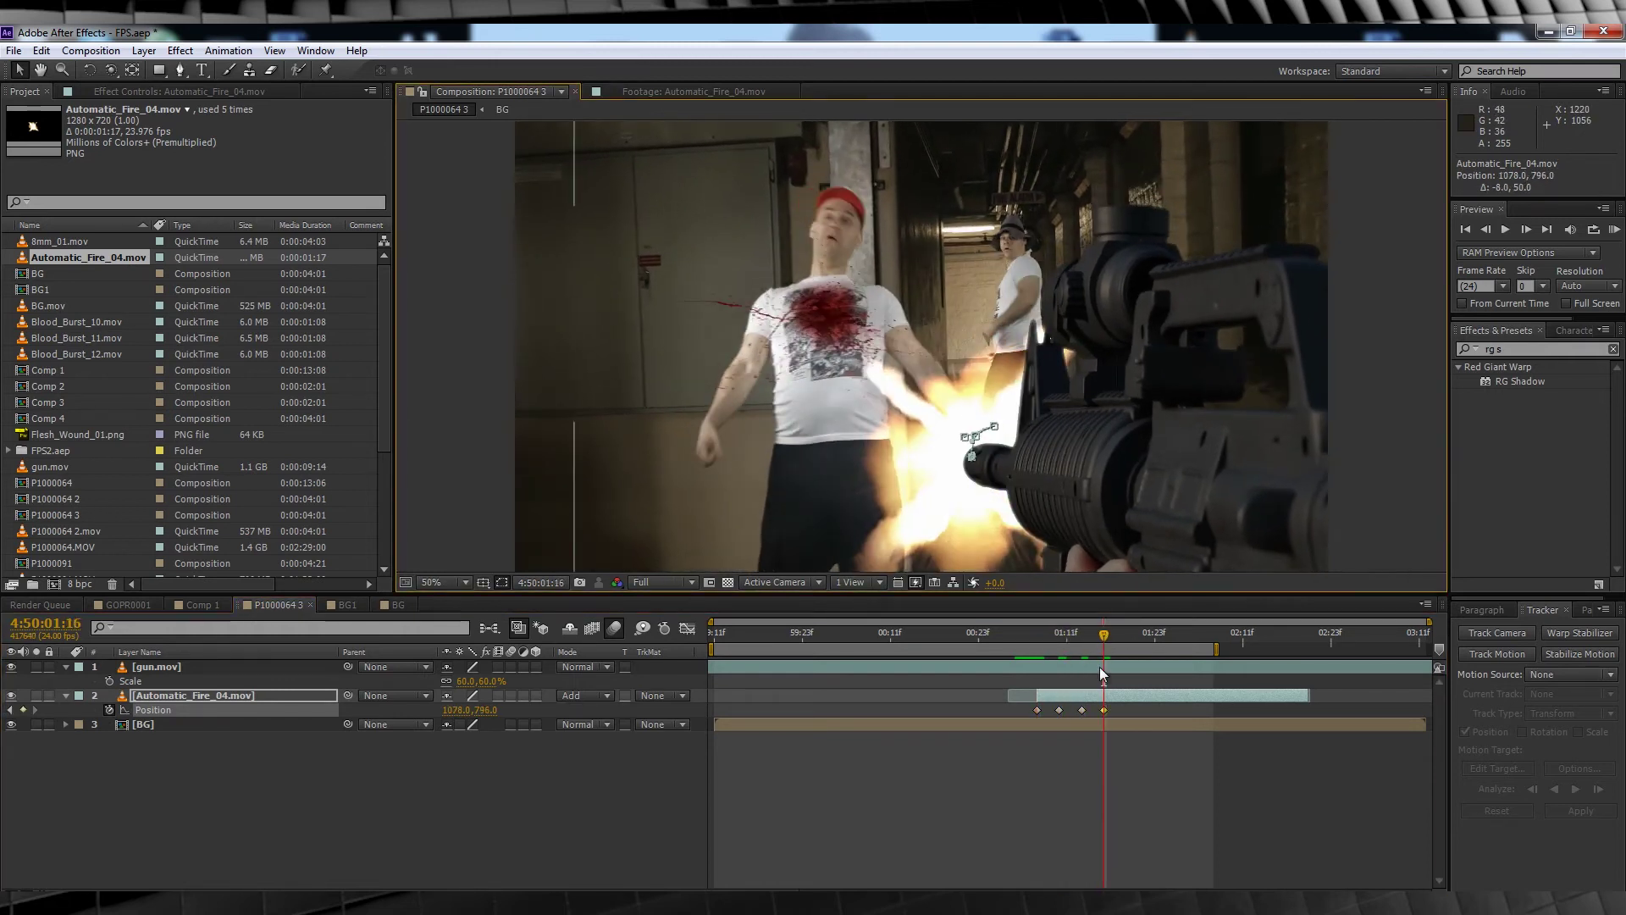
left_click_drag(1104, 635, 1126, 635)
left_click_drag(967, 493, 965, 488)
left_click_drag(1126, 636, 1160, 635)
key("space")
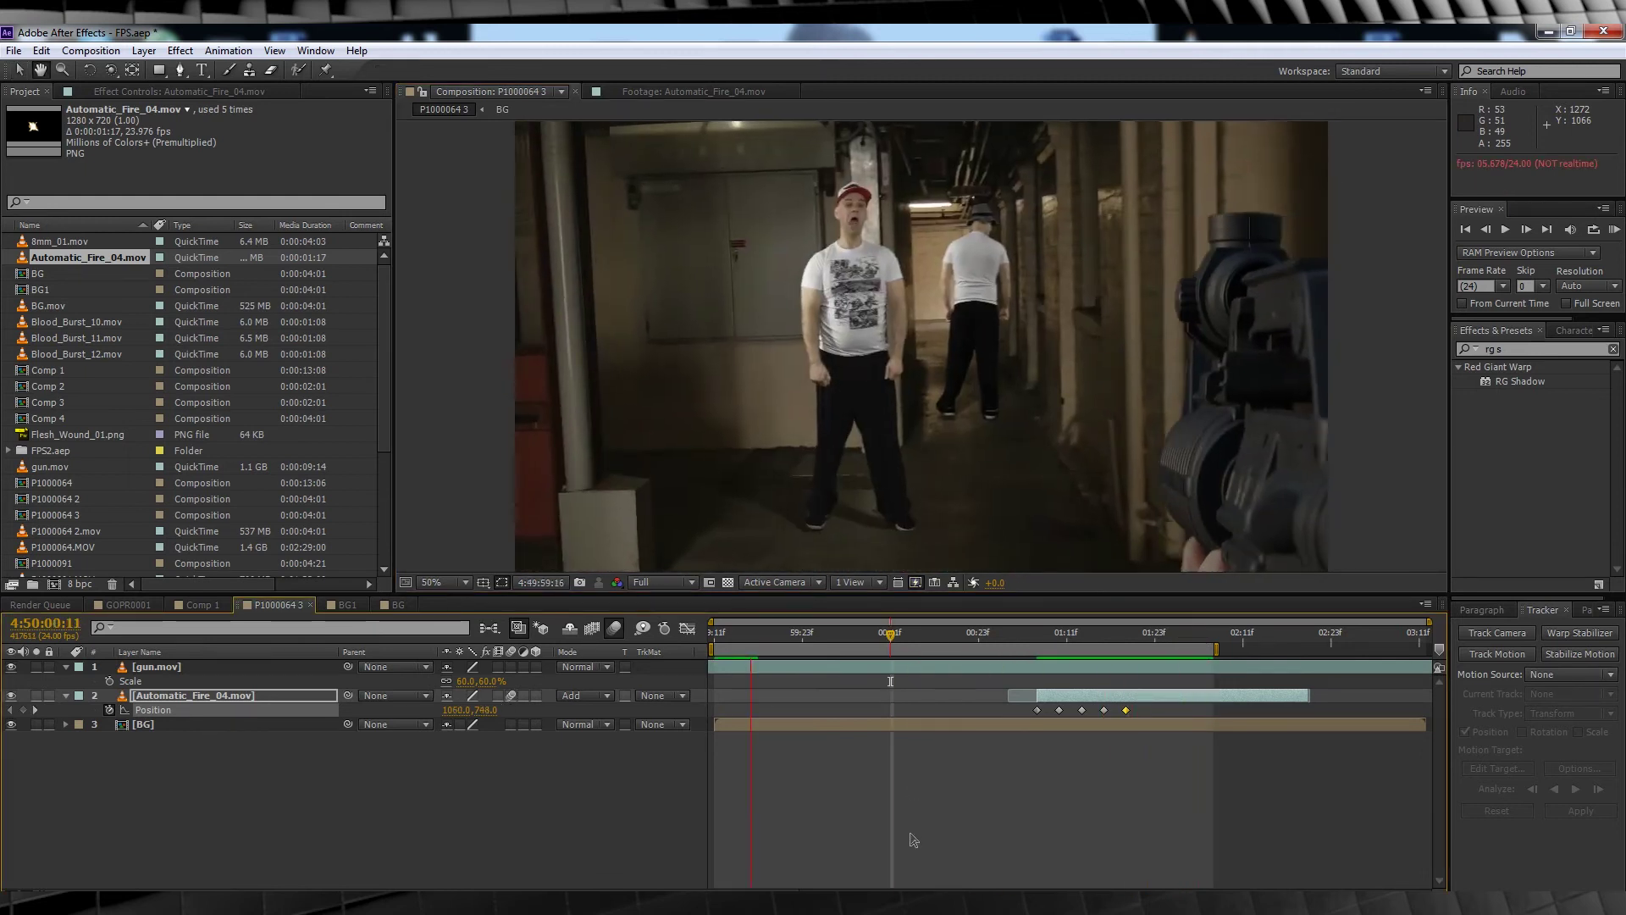
Add 8mm_01.mov to the composition above the muzzle flash layer and rotate the shell casing to -49° at 4:50:01:07.
left_click_drag(64, 242, 136, 691)
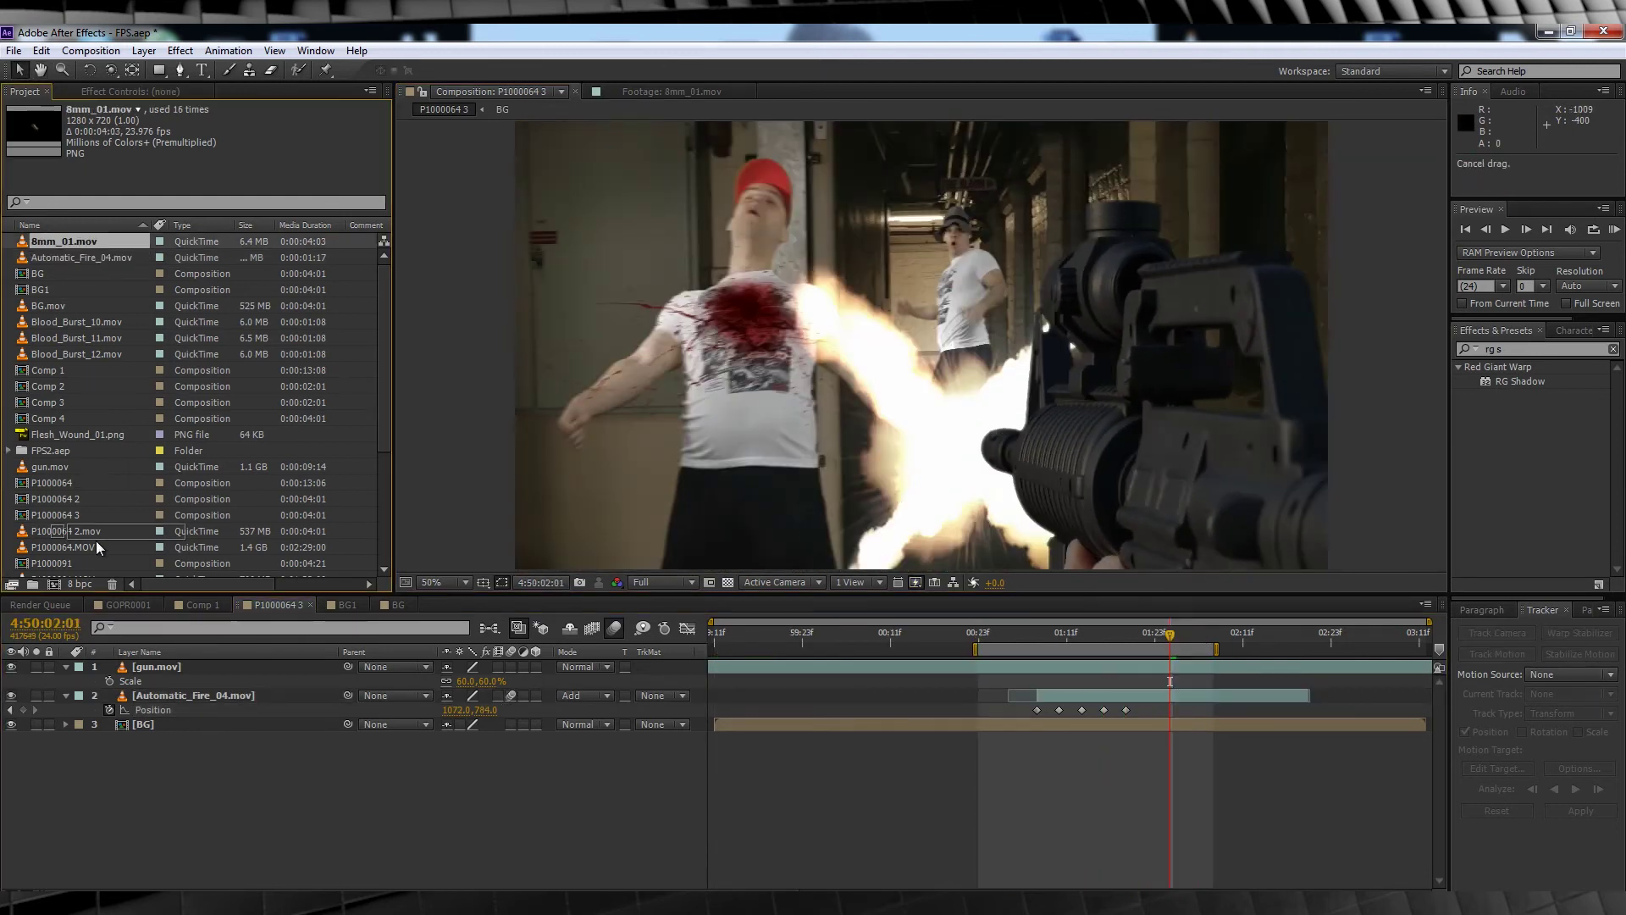
left_click_drag(974, 628, 1037, 626)
key("r")
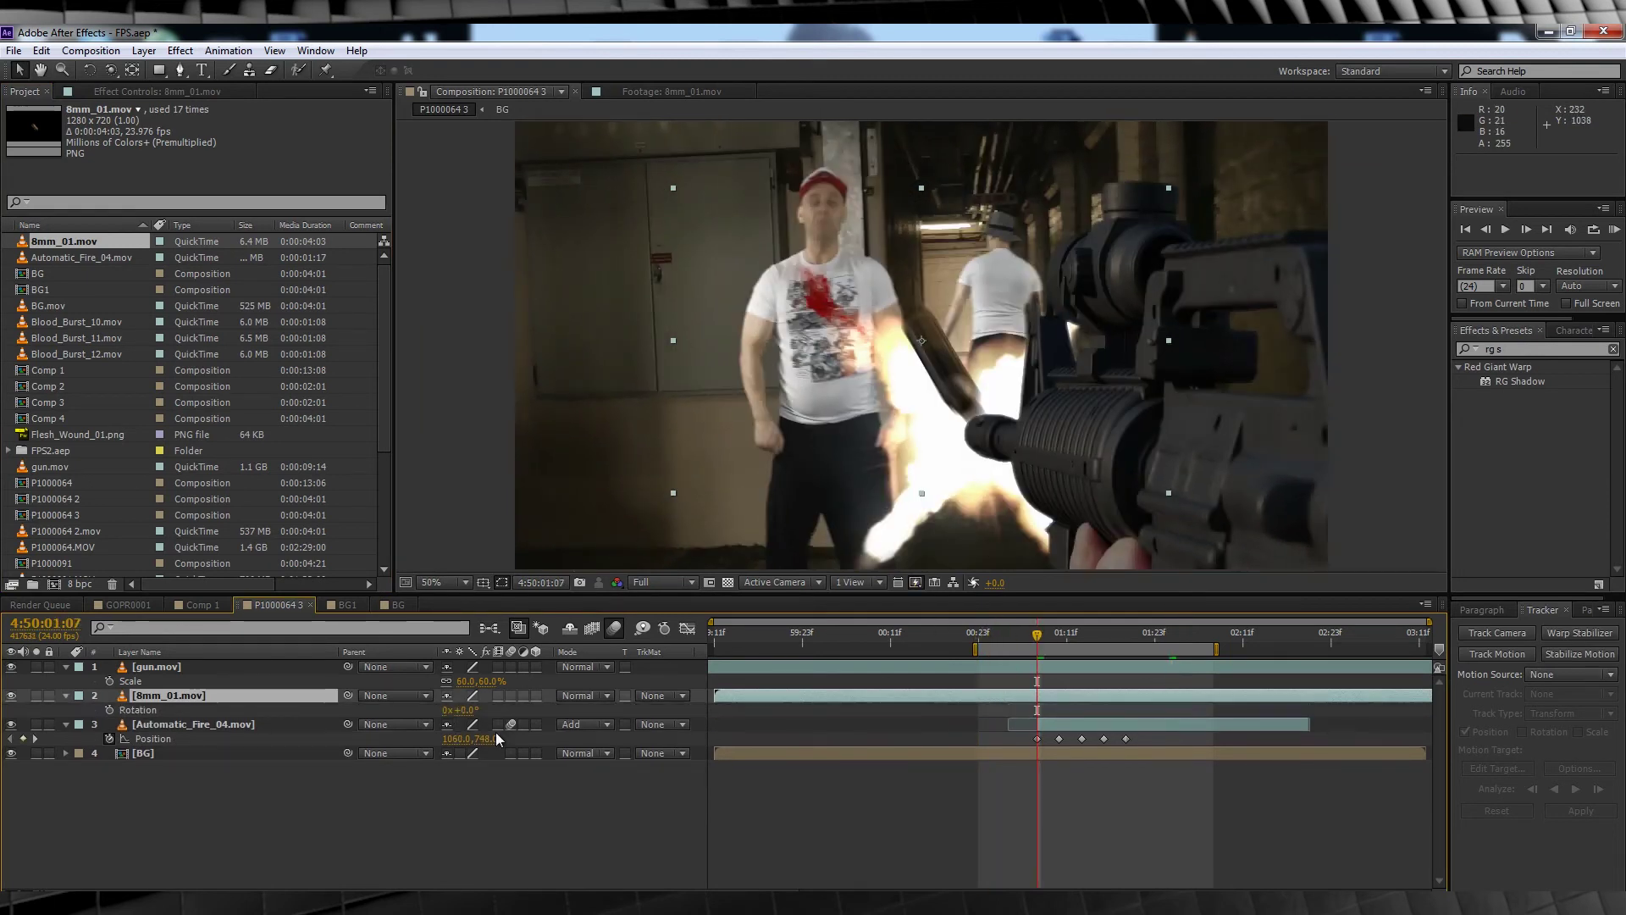
left_click_drag(462, 709, 413, 712)
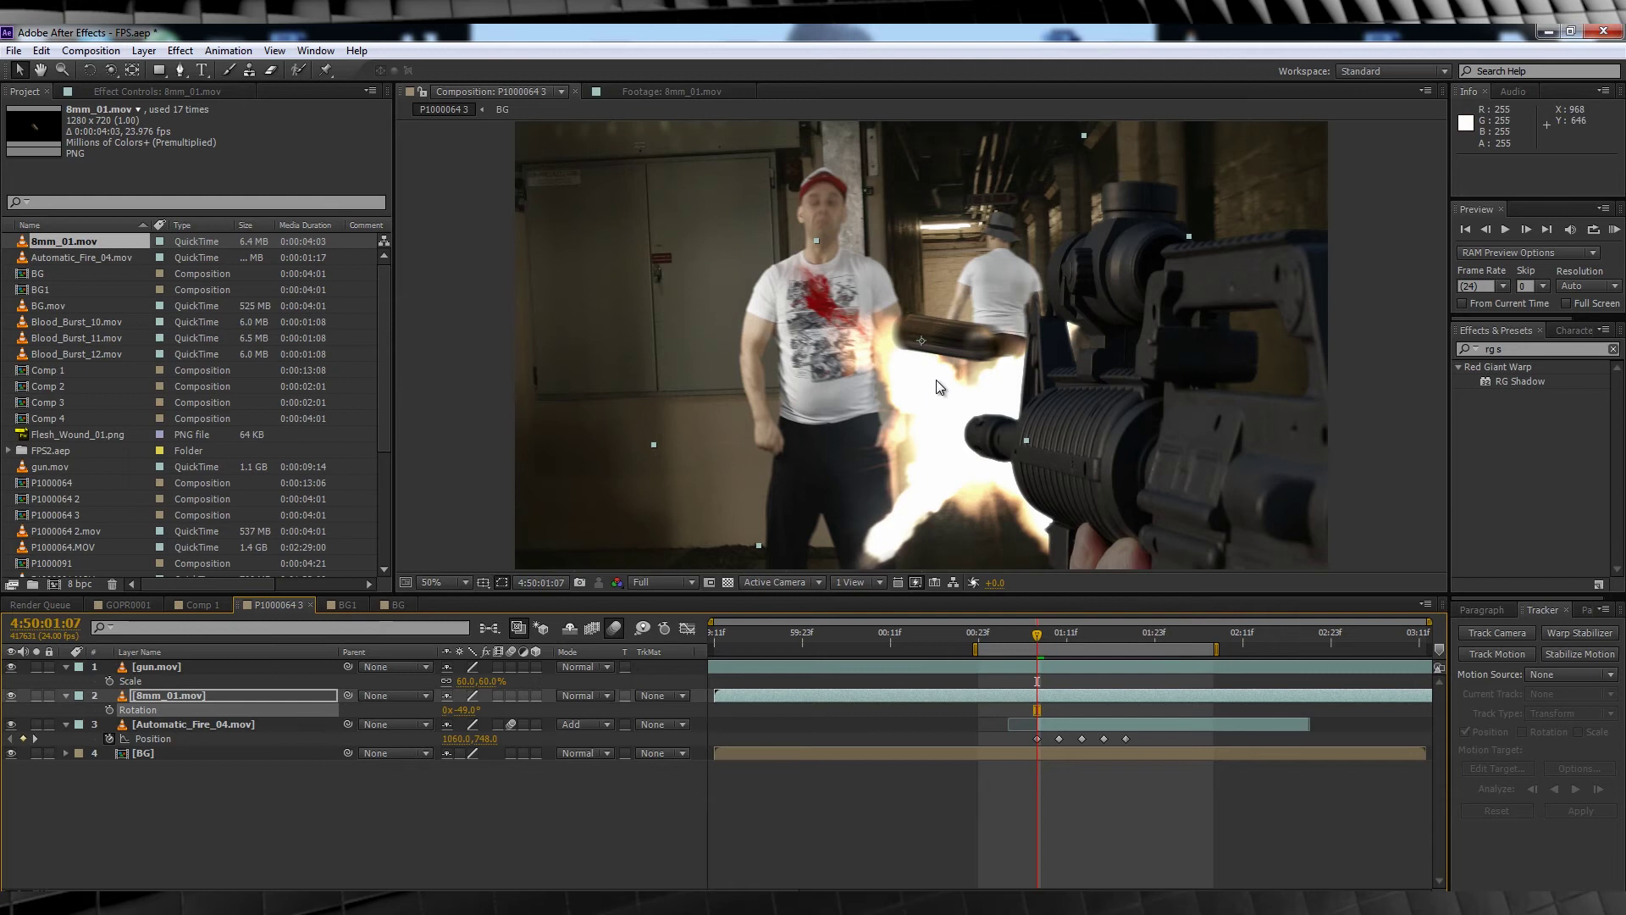
Bring the 8mm_01.mov layer to the front, place the casing over the gun at 1832, 1062 and scale it to 134%.
key("ctrl+shift+]")
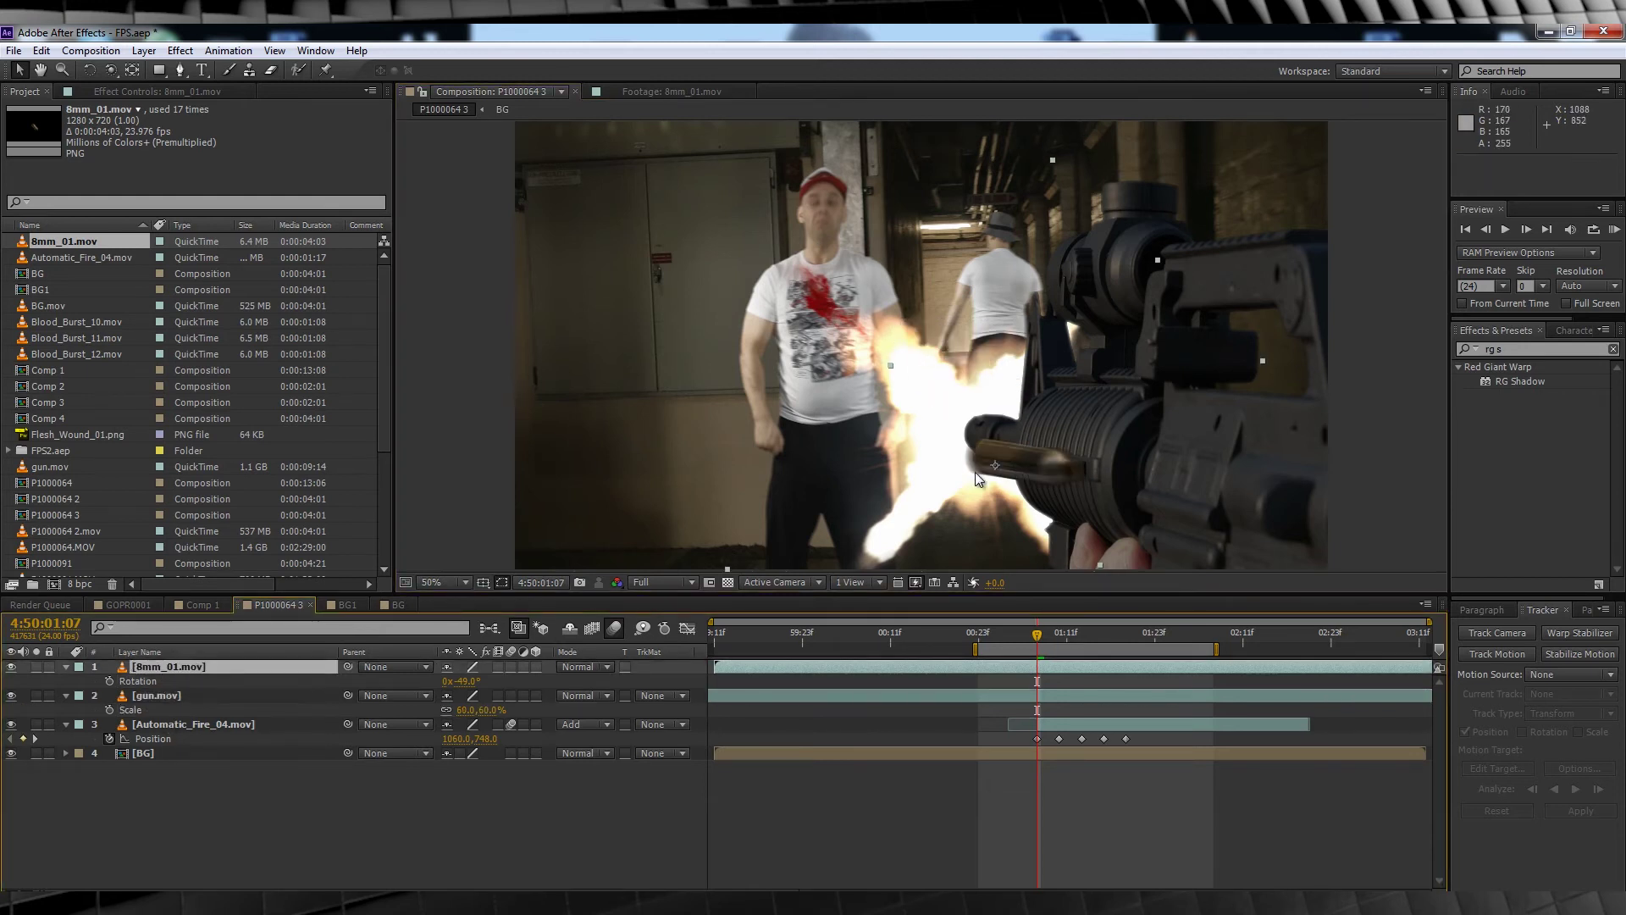
left_click_drag(993, 393, 1331, 557)
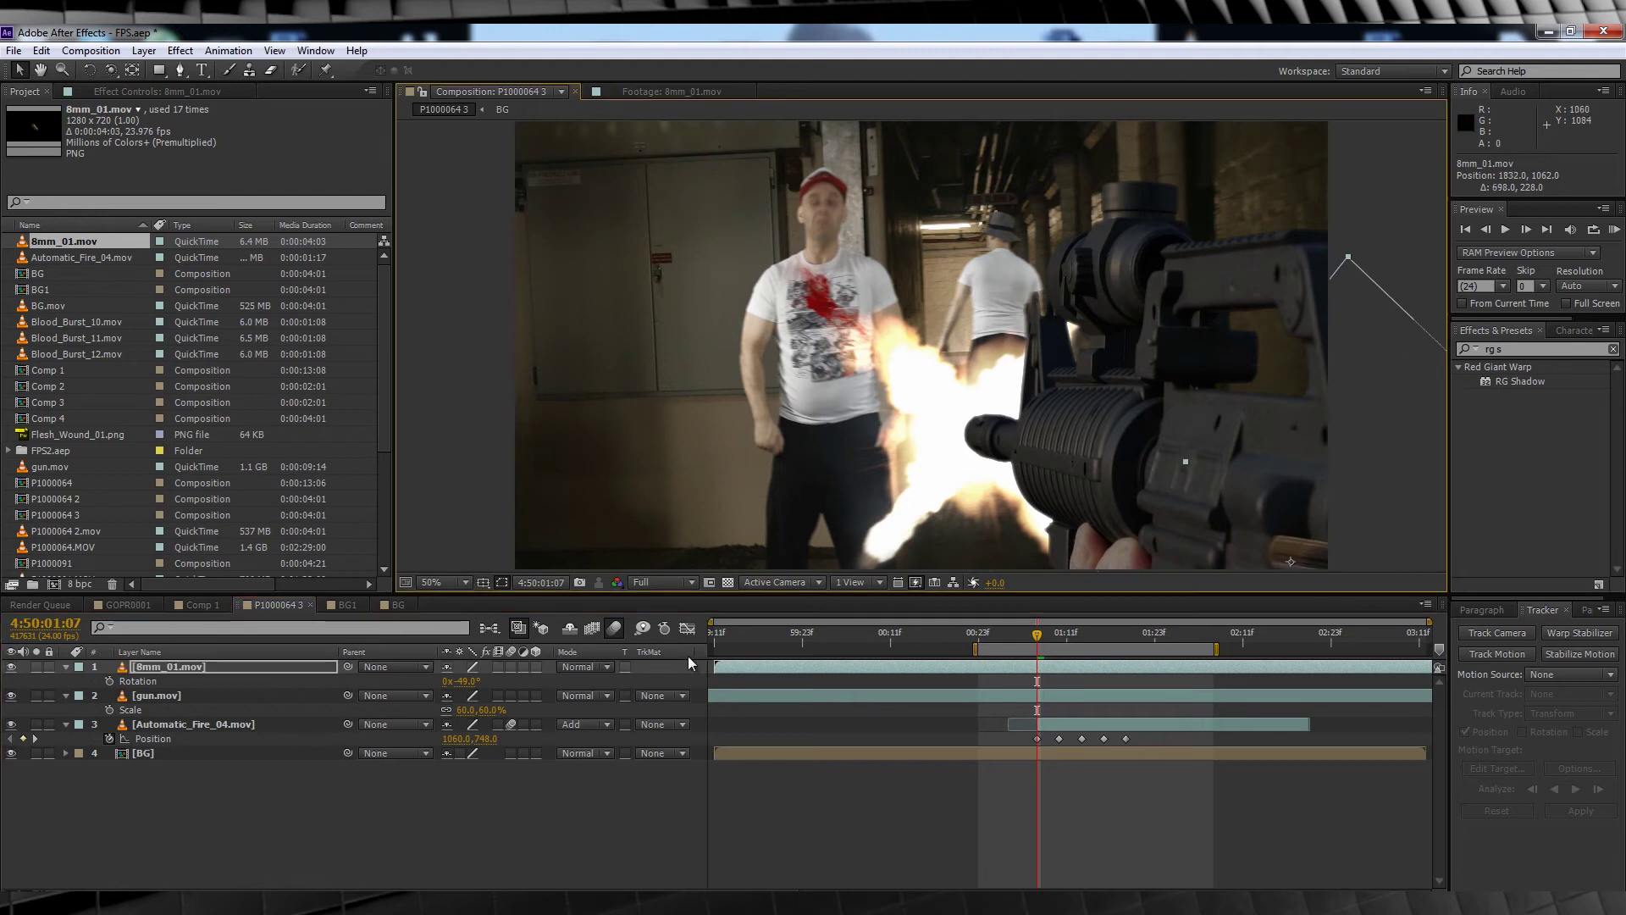
mouse_move(491, 681)
left_mouse_down()
mouse_move(559, 681)
mouse_move(518, 681)
left_mouse_up()
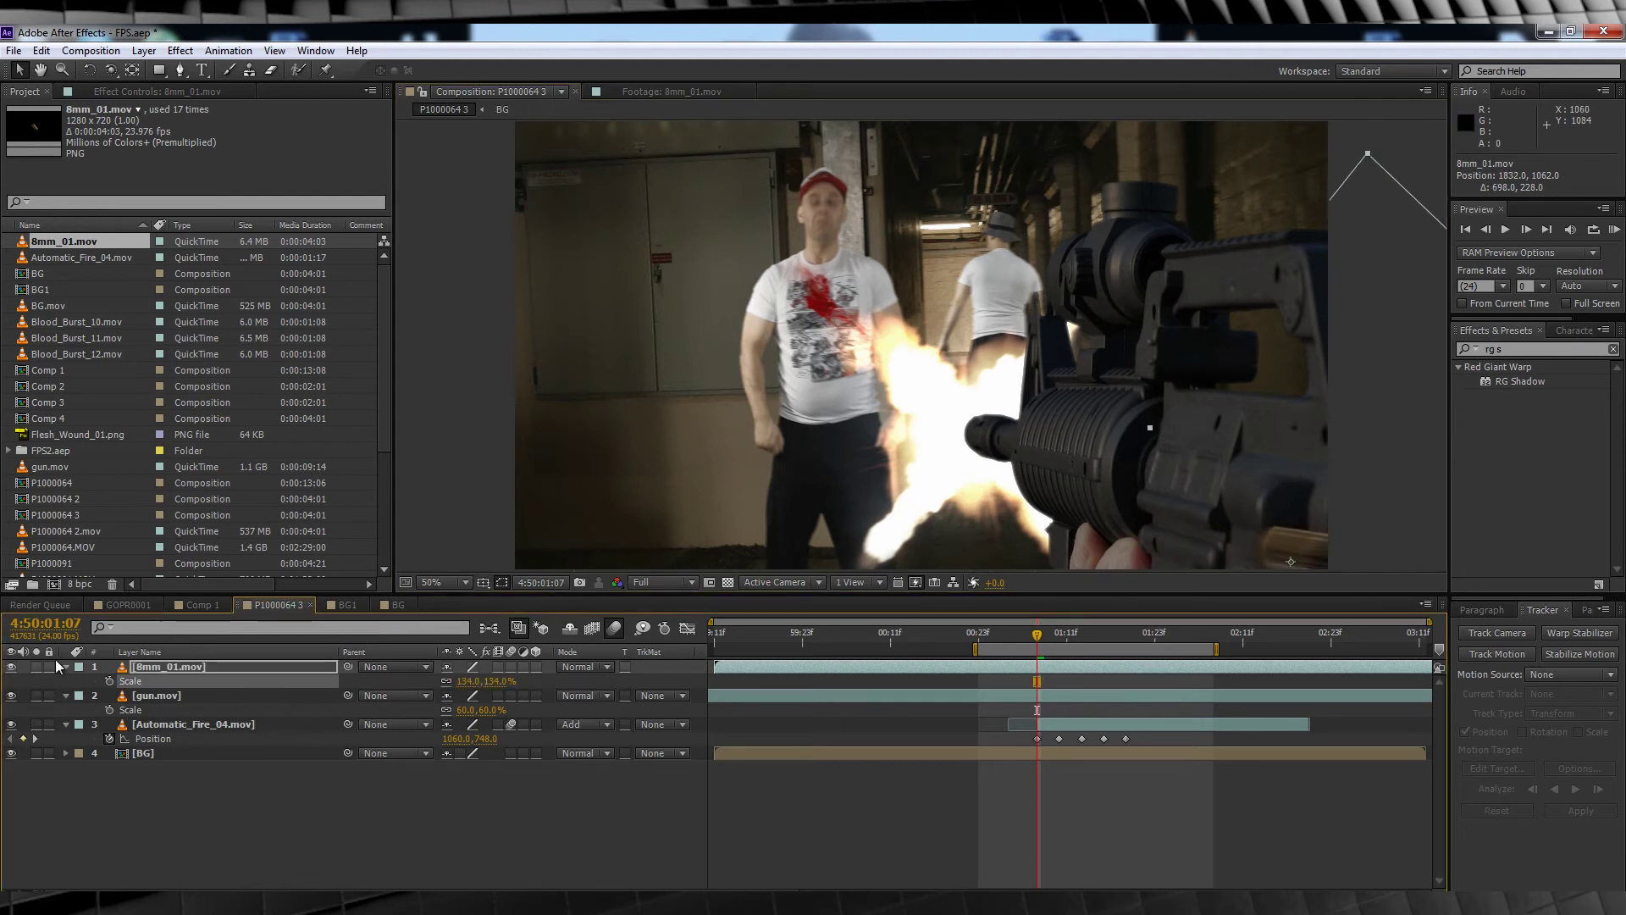
Keyframe the casing's position from 4:50:01:07 so it flies across the shot and out of frame at -520, 820 by 4:50:01:11.
left_click(1046, 640)
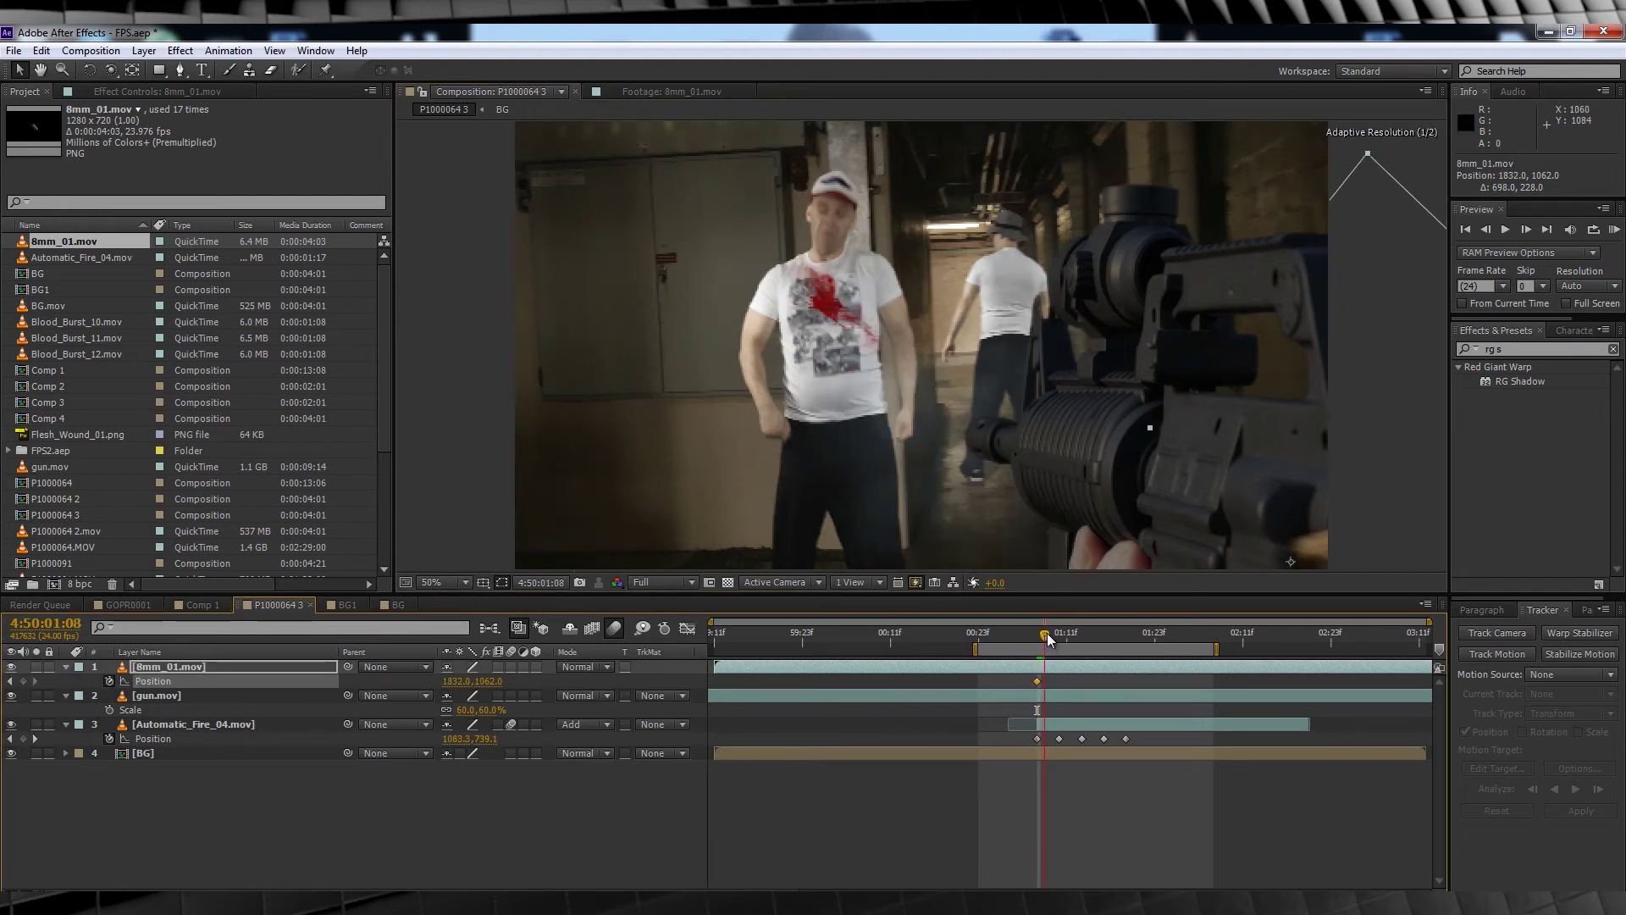
left_click_drag(1309, 555, 812, 479)
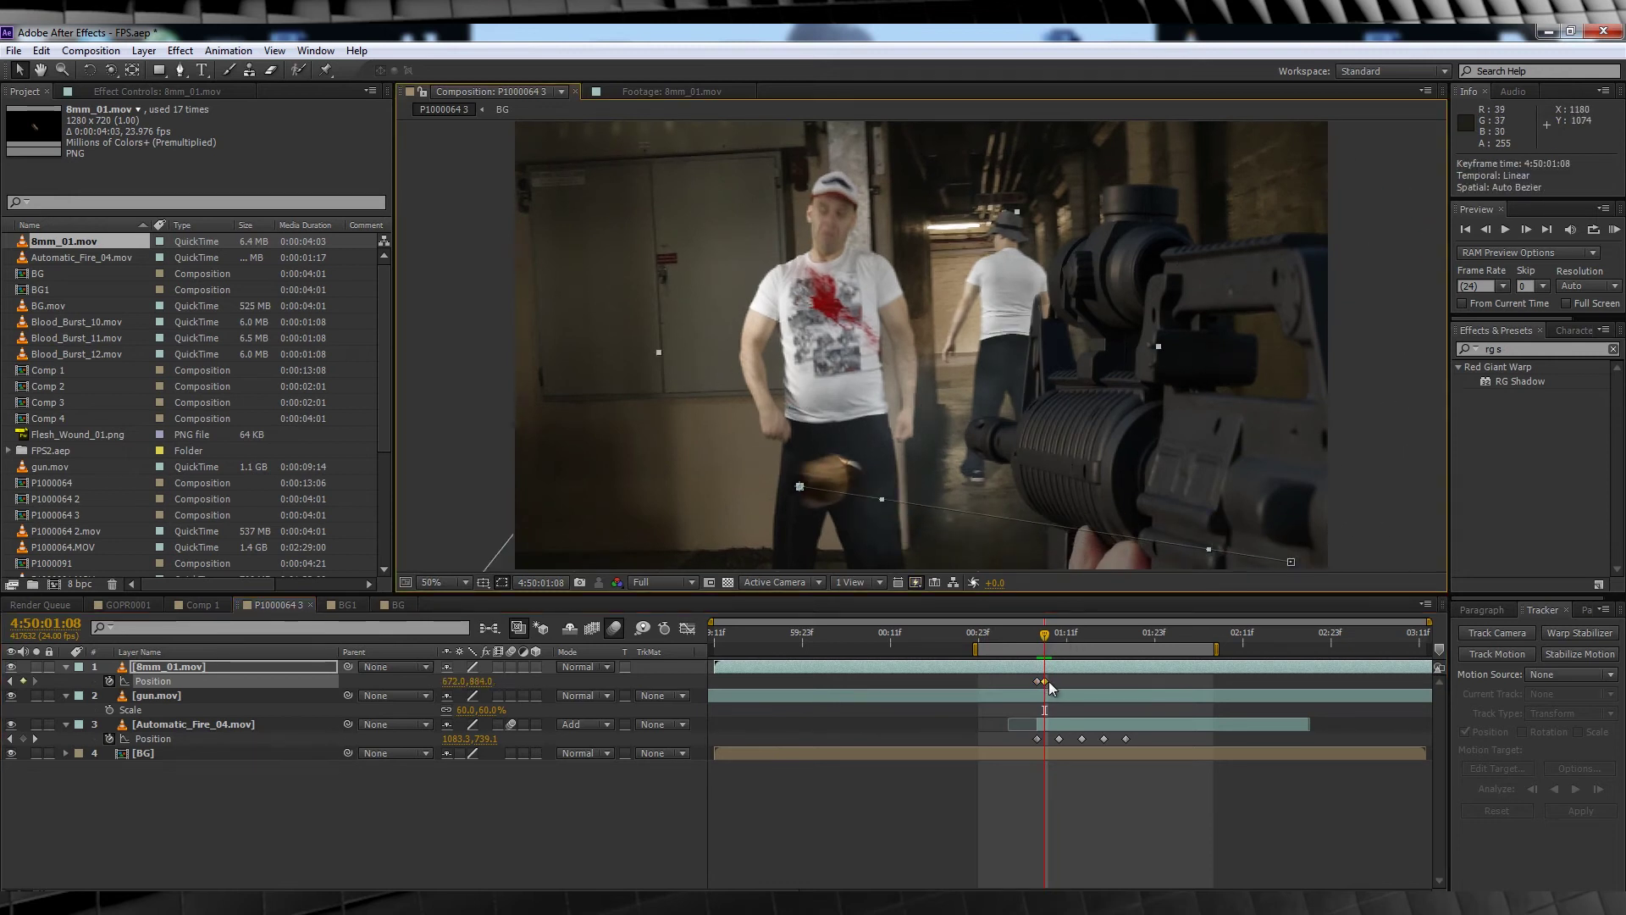
left_click_drag(1049, 681, 1056, 681)
key("Page_Down")
key("Page_Down")
key("Page_Down")
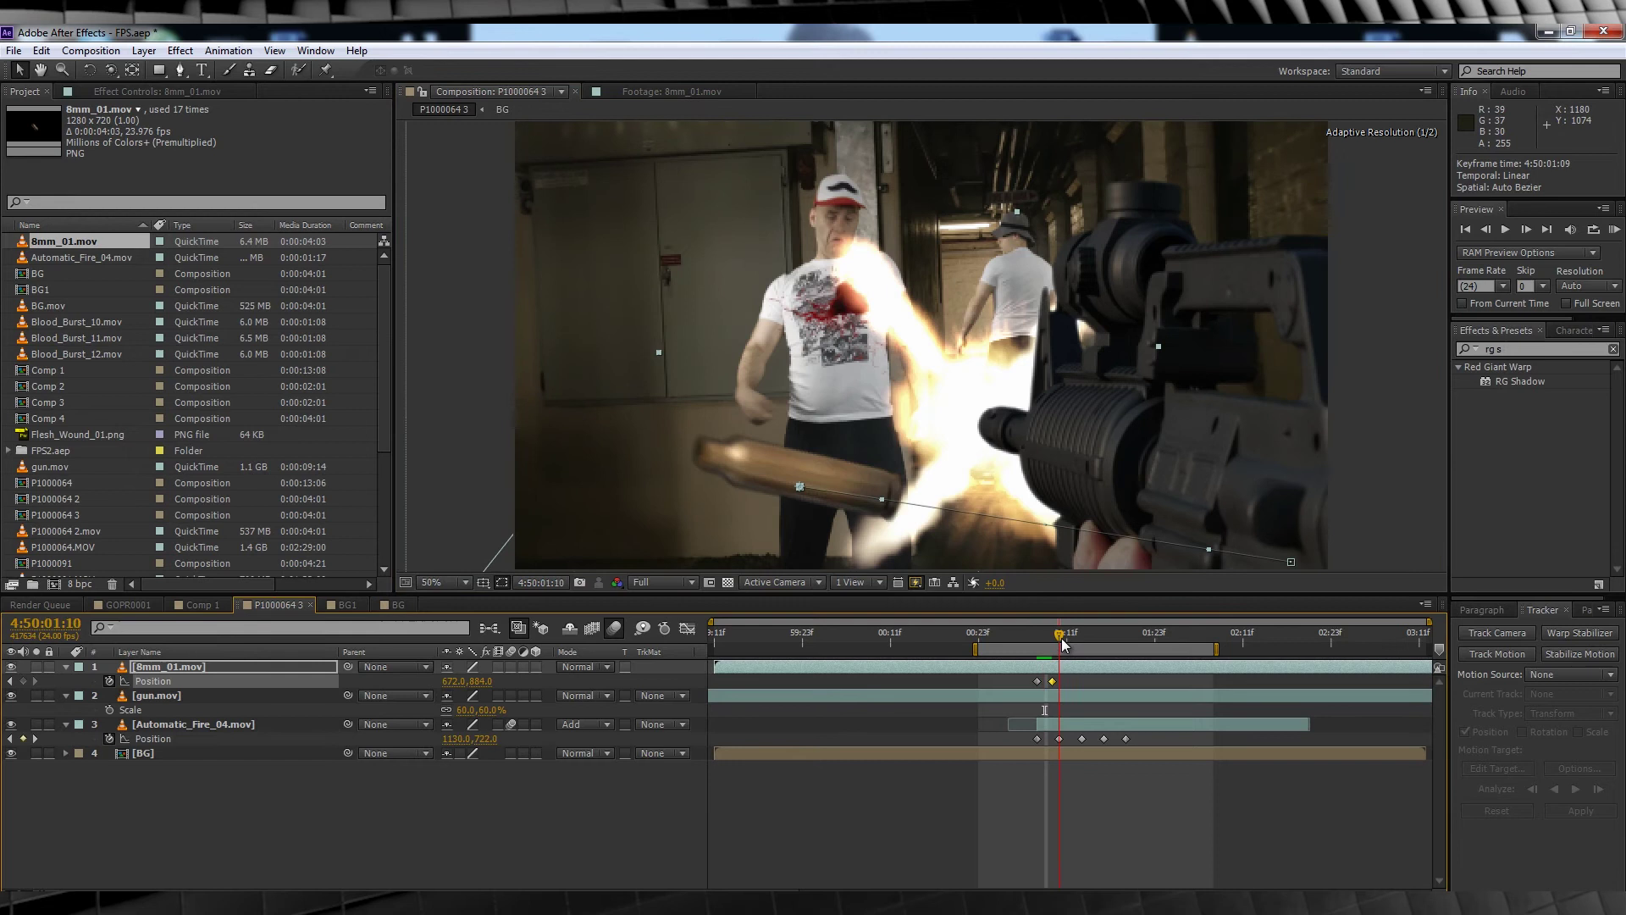
left_click_drag(841, 500, 286, 455)
Enable motion blur on the 8mm_01.mov layer and trim its start to 4:50:01:07.
left_click(547, 670)
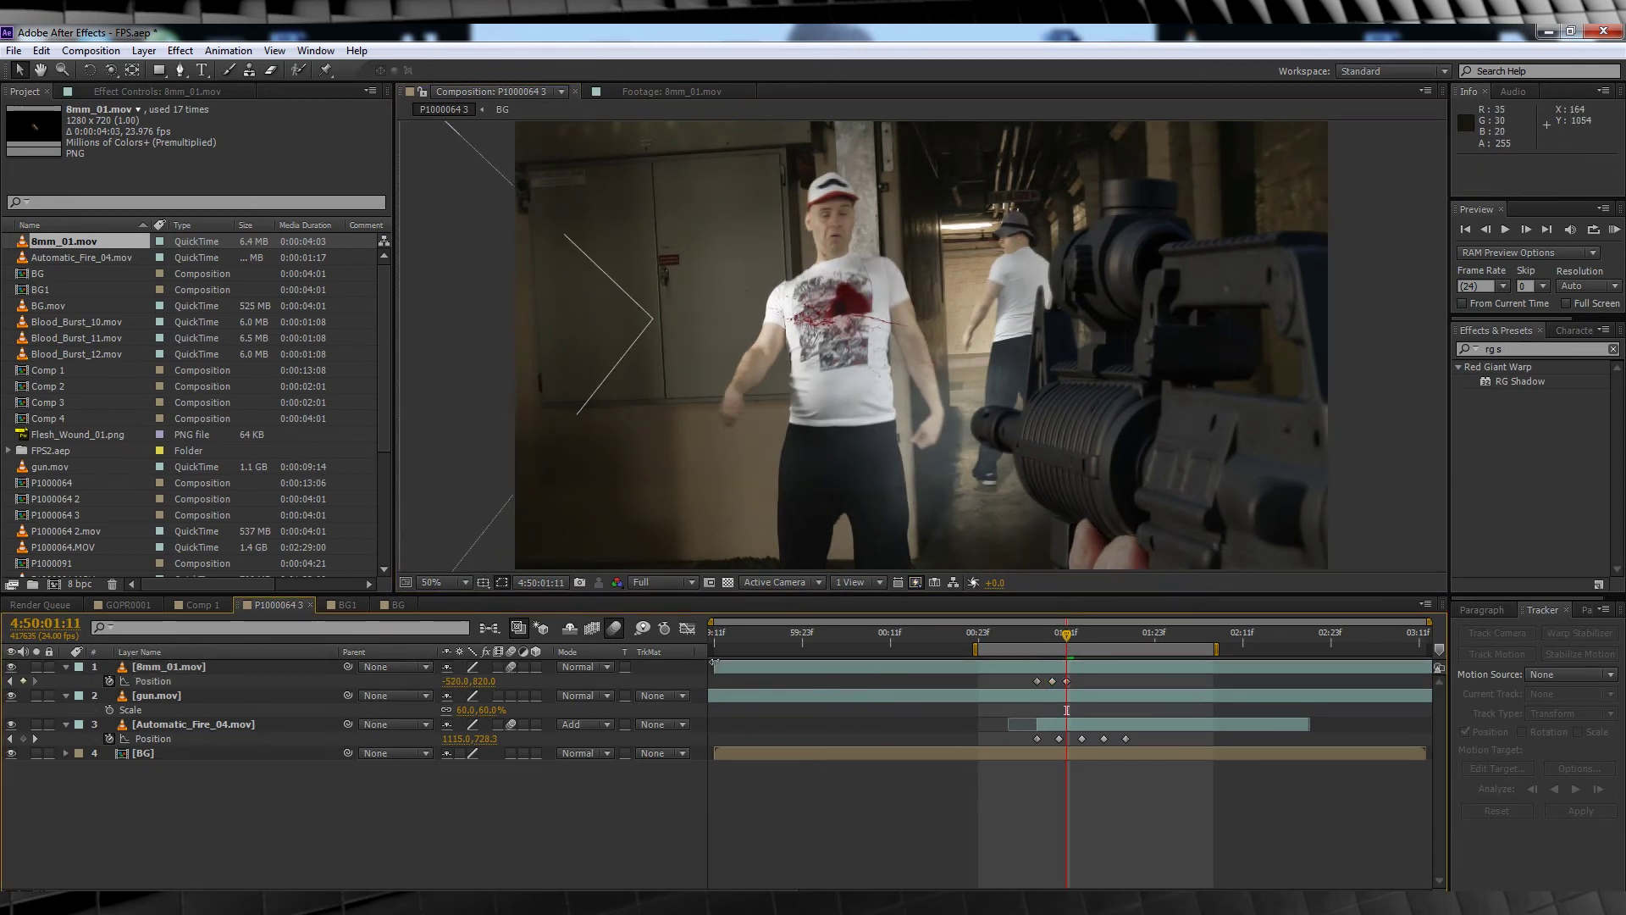
left_click_drag(714, 666, 1037, 666)
Duplicate the 8mm_01.mov layer several times and stagger the copies in time so a casing ejects with each muzzle flash.
left_click(196, 667)
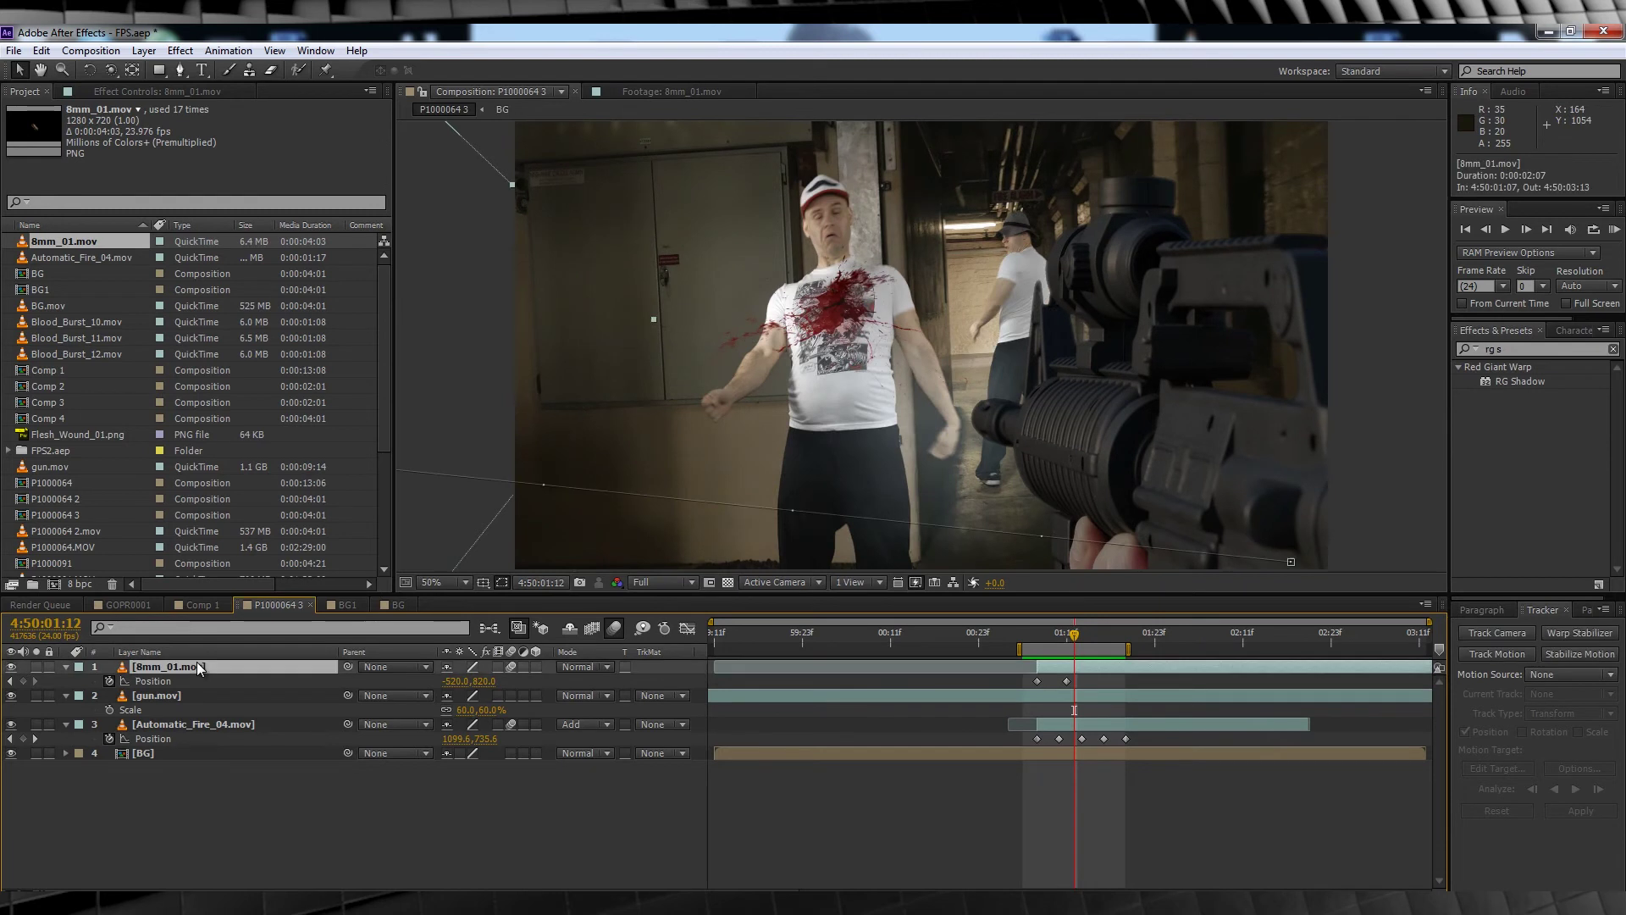
key("ctrl+d")
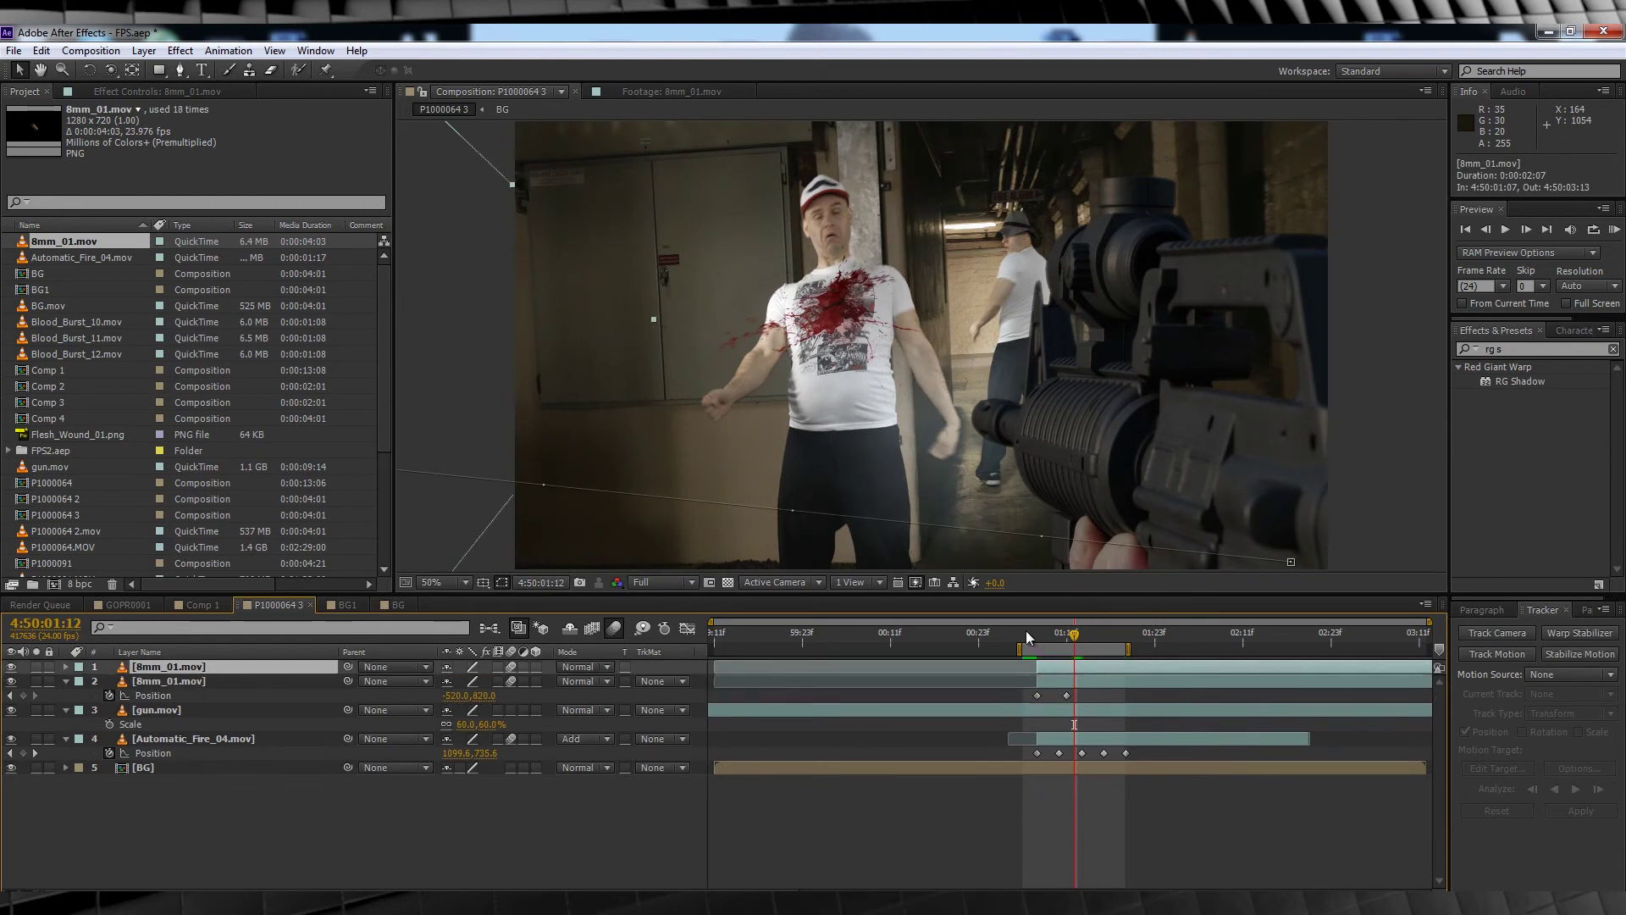
left_click(1036, 633)
left_click_drag(1068, 670, 1090, 675)
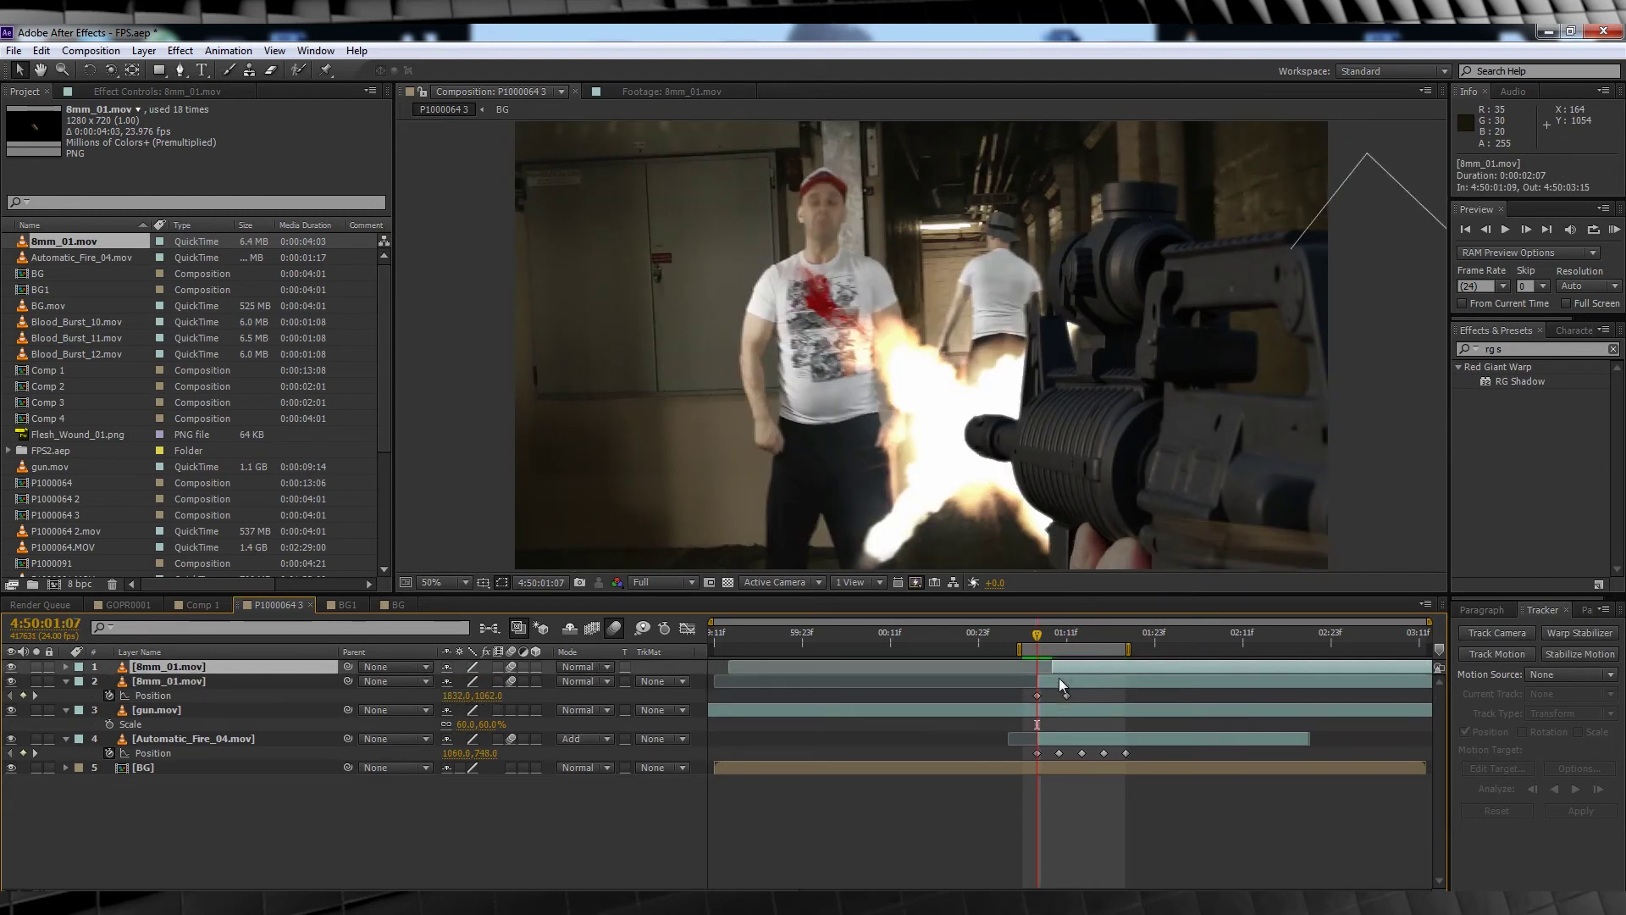
key("ctrl+d")
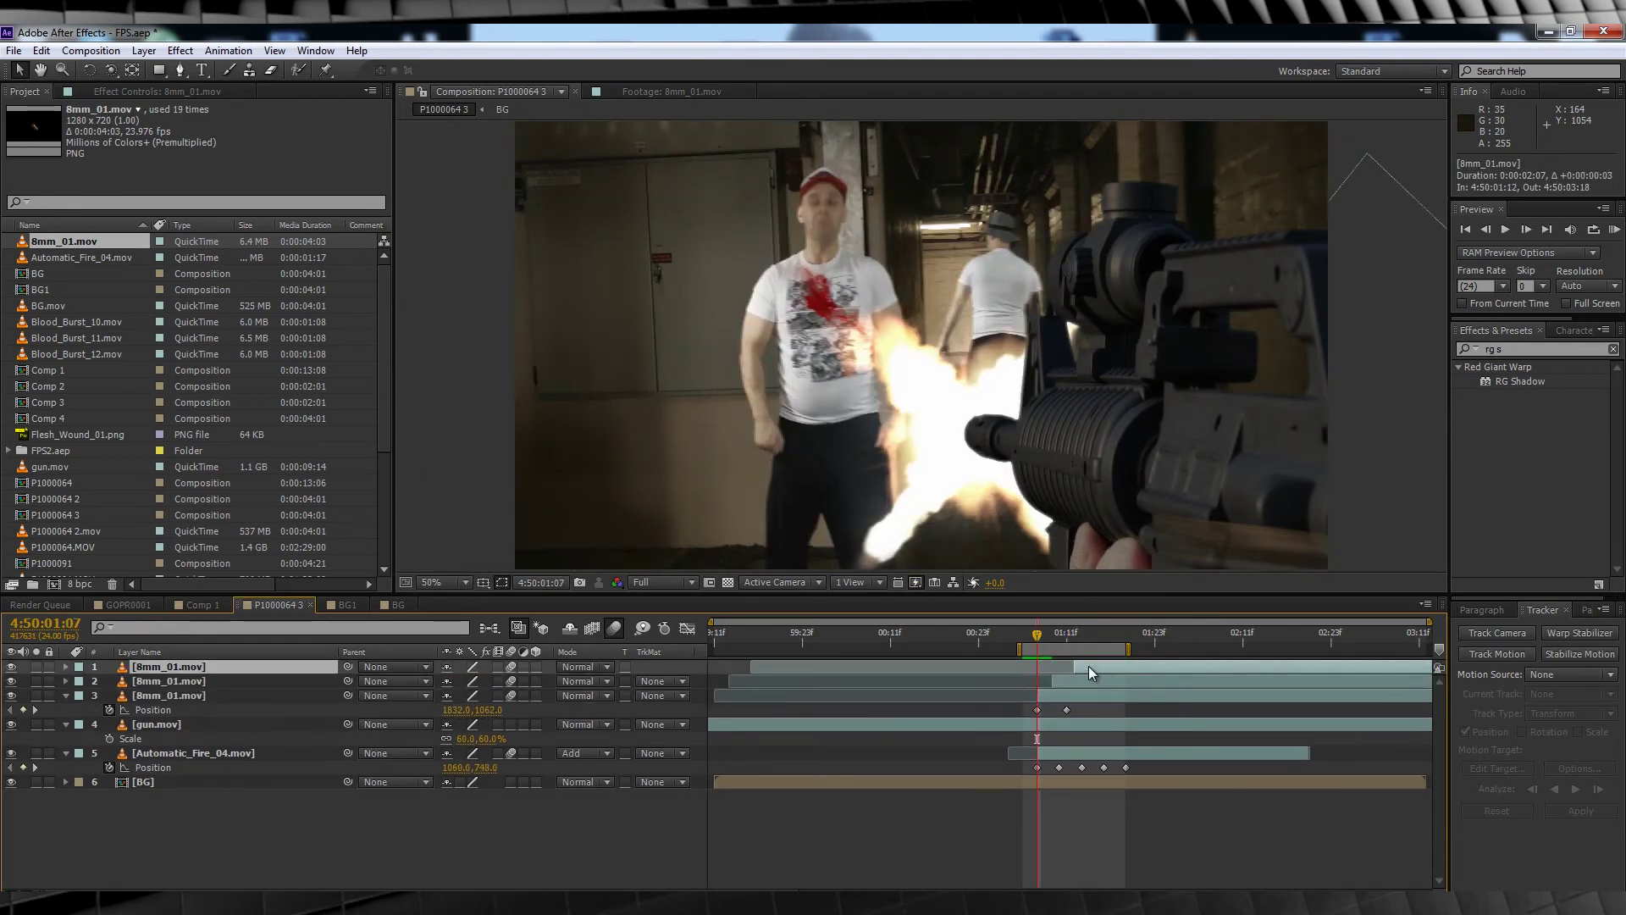
key("ctrl+d")
left_click_drag(1106, 667, 1082, 635)
left_click_drag(1102, 683, 1125, 643)
left_click(316, 667)
key("ctrl+d")
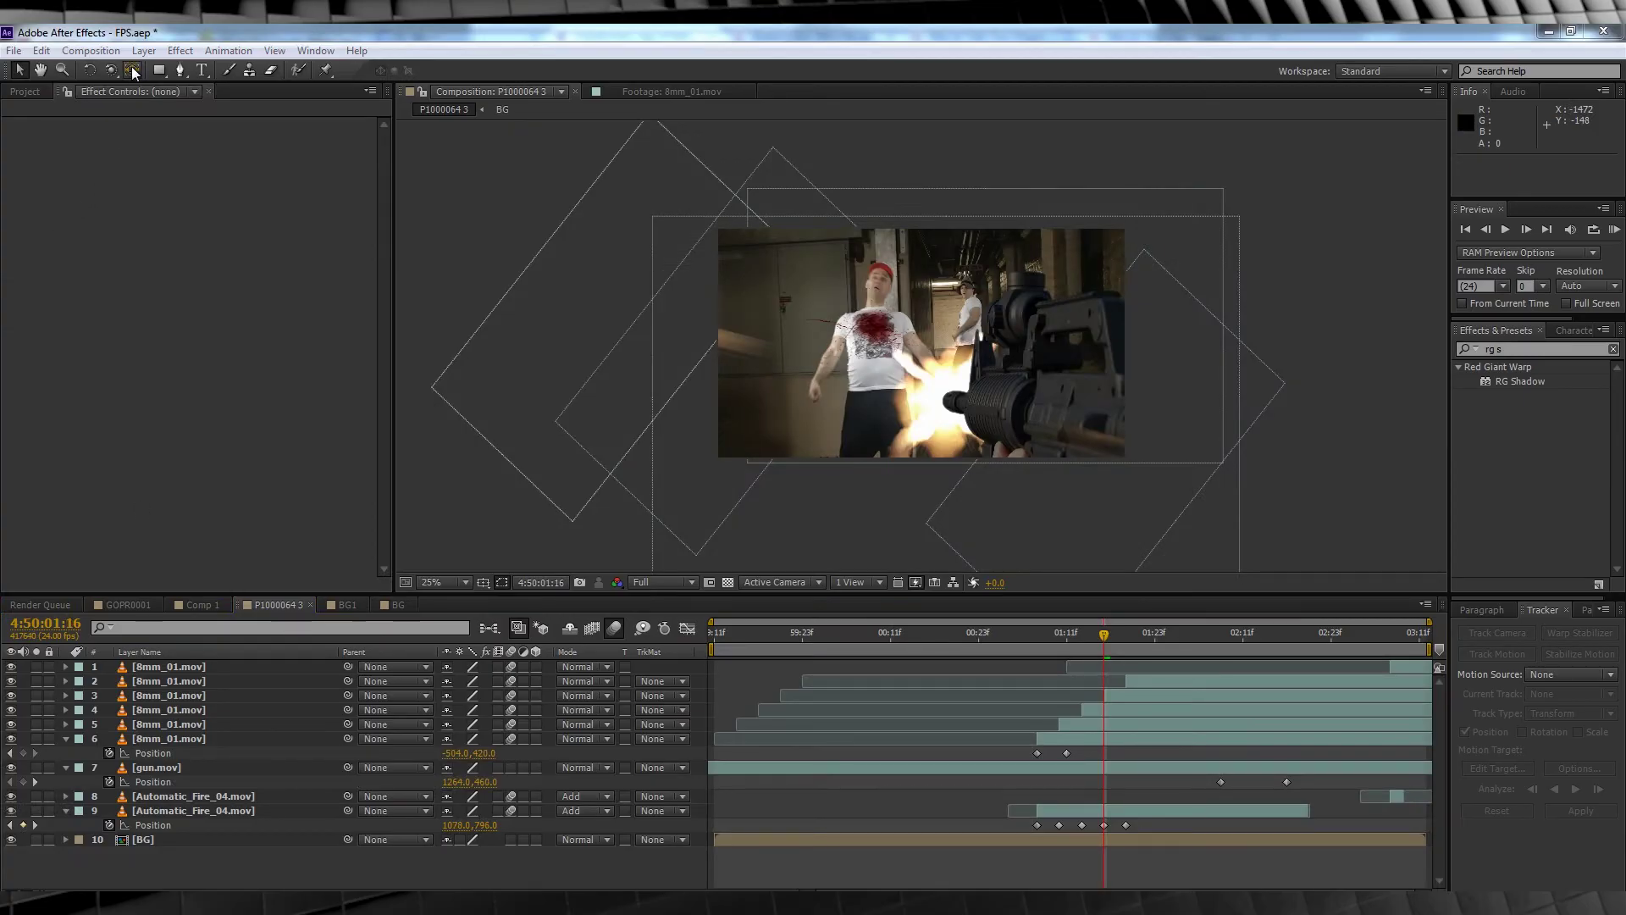
Create an adjustment layer above all layers and apply the Exposure effect with an exposure of 1.35.
left_click(144, 51)
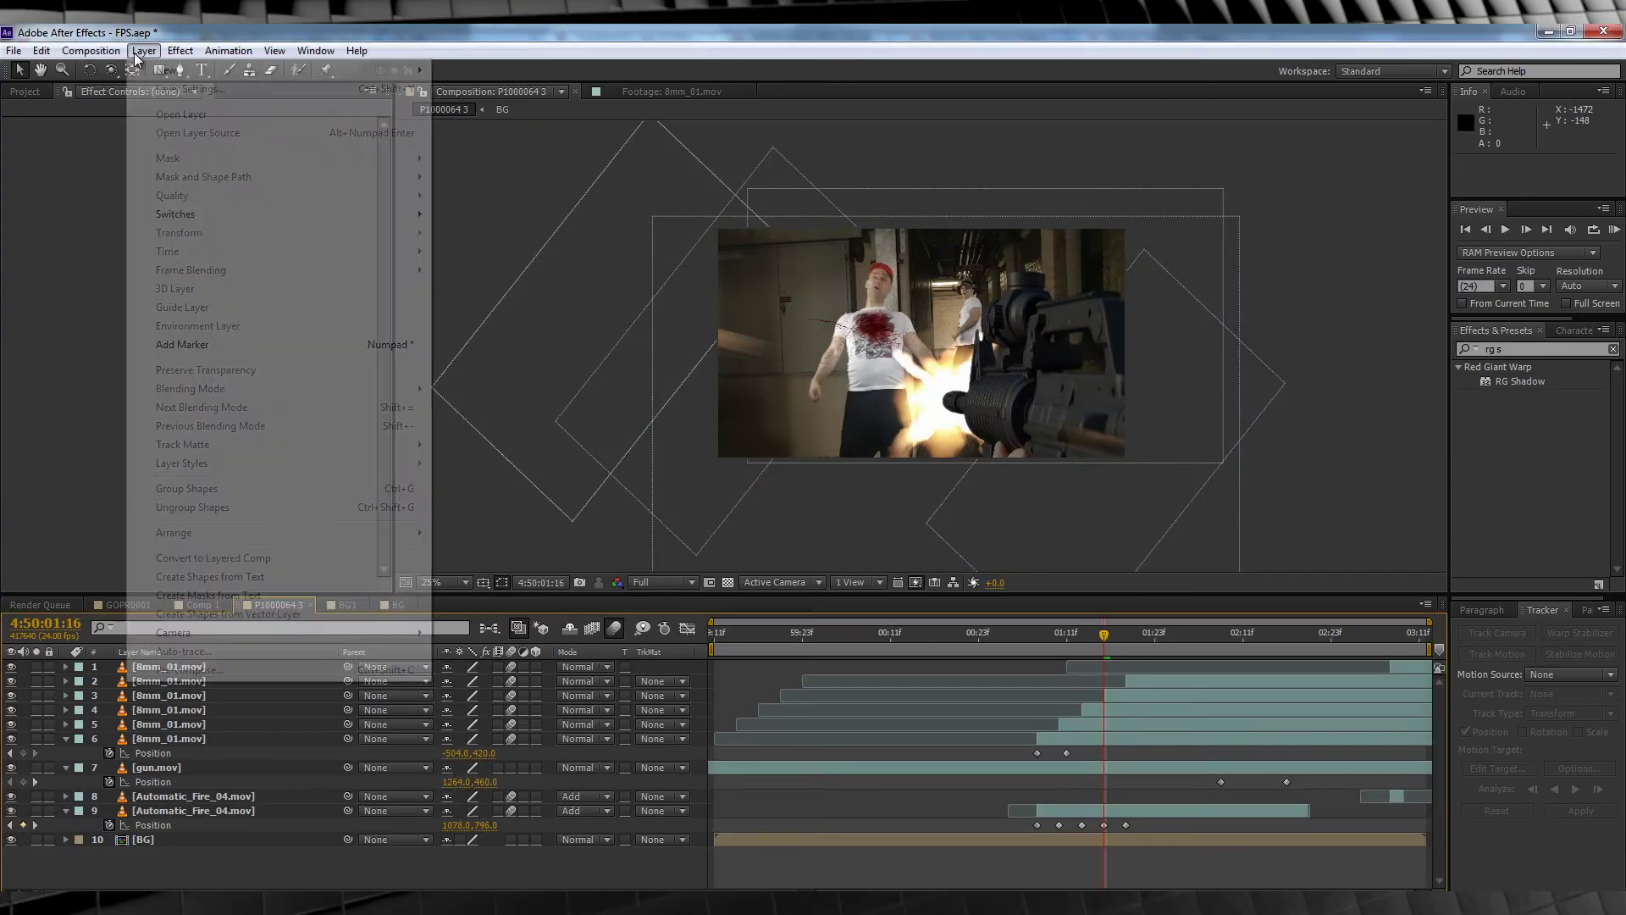
mouse_move(272, 71)
left_click(518, 180)
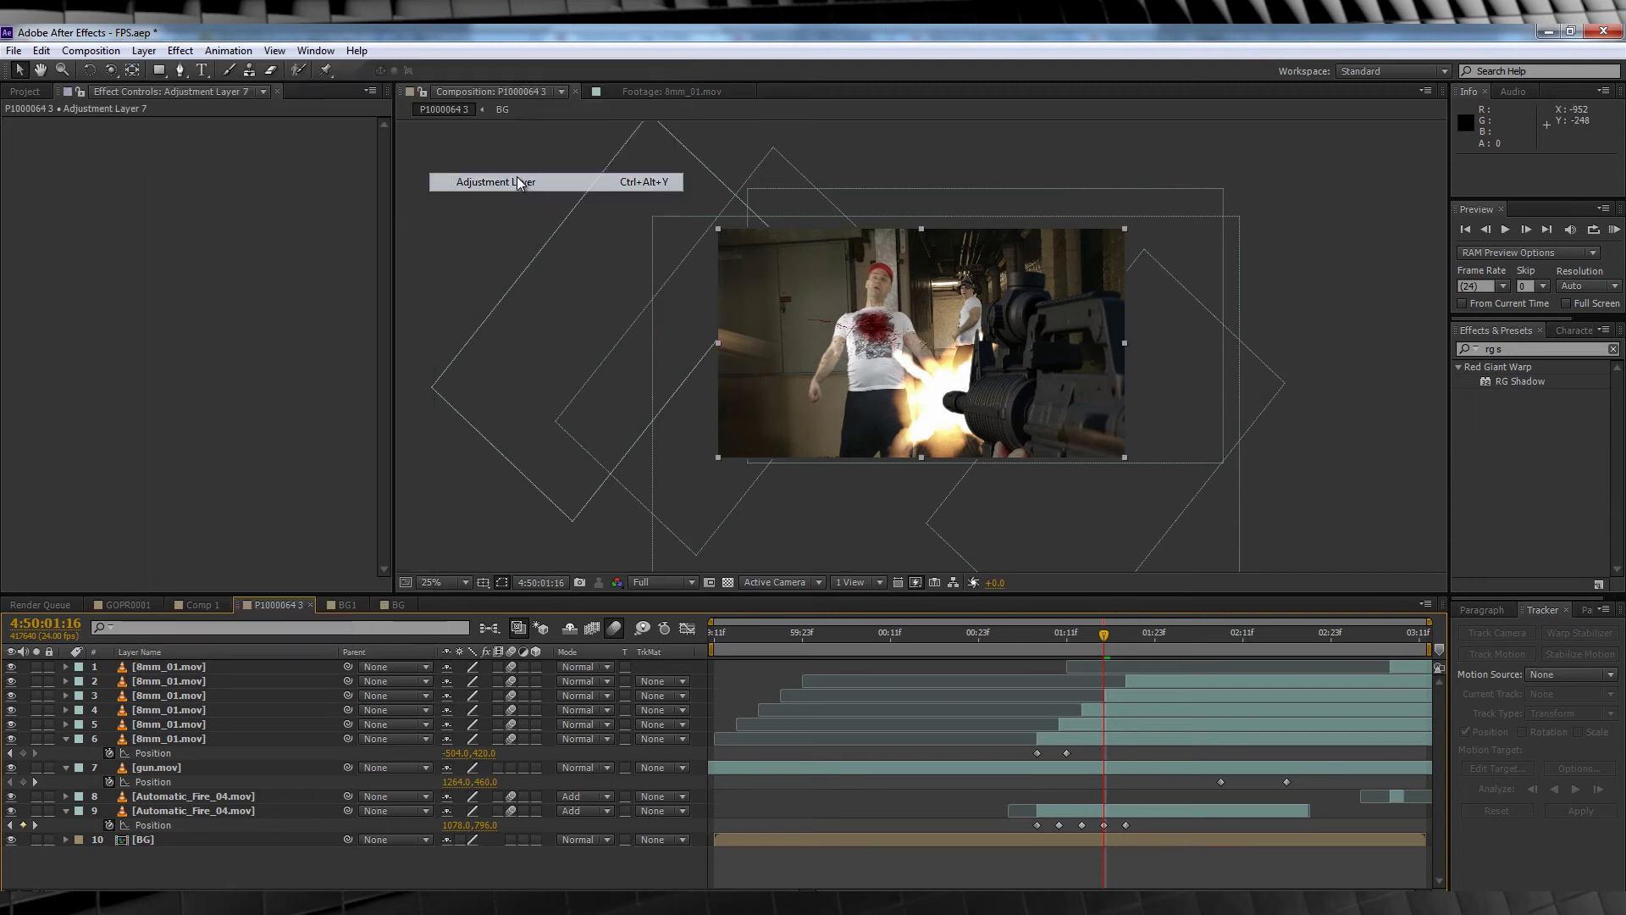
left_click(178, 51)
mouse_move(349, 188)
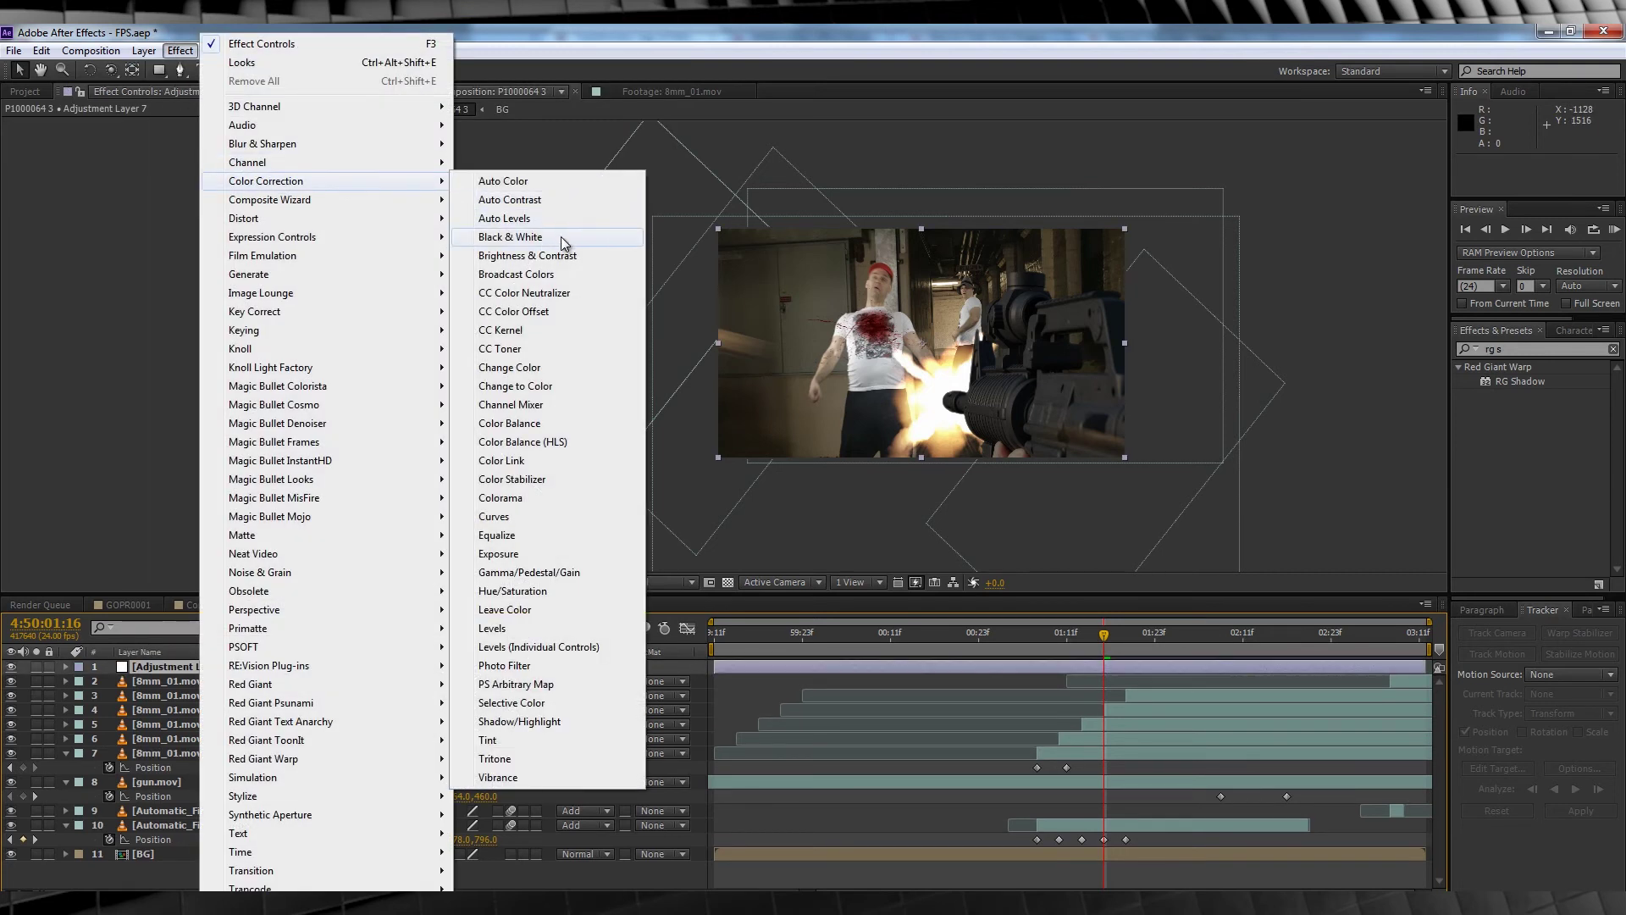
left_click(508, 556)
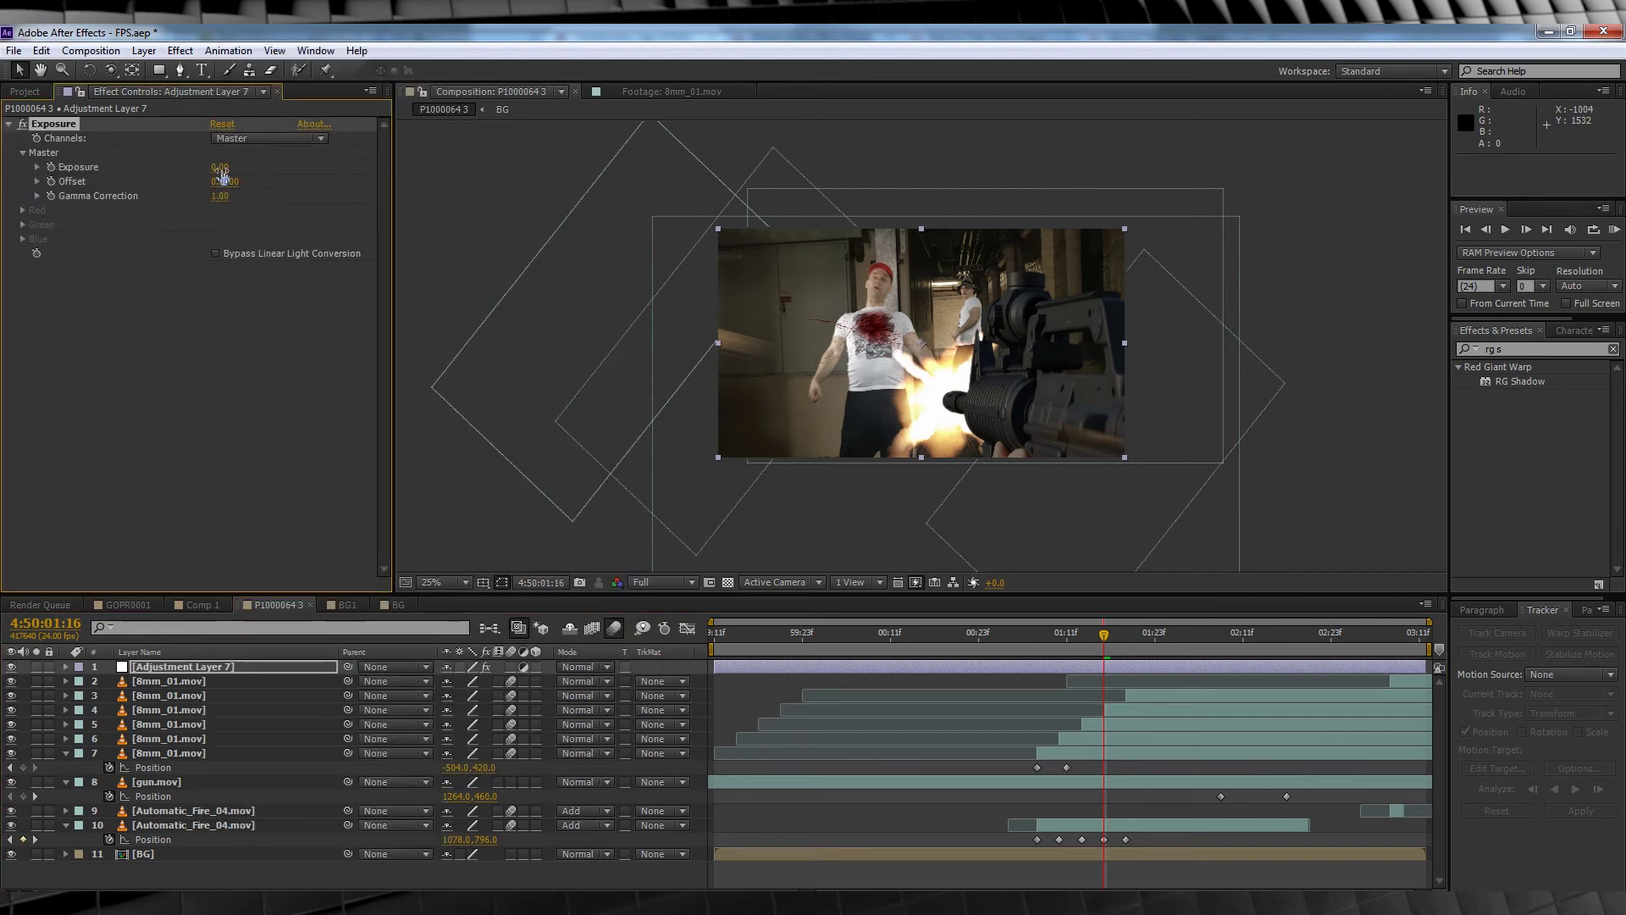
left_click_drag(220, 172, 242, 166)
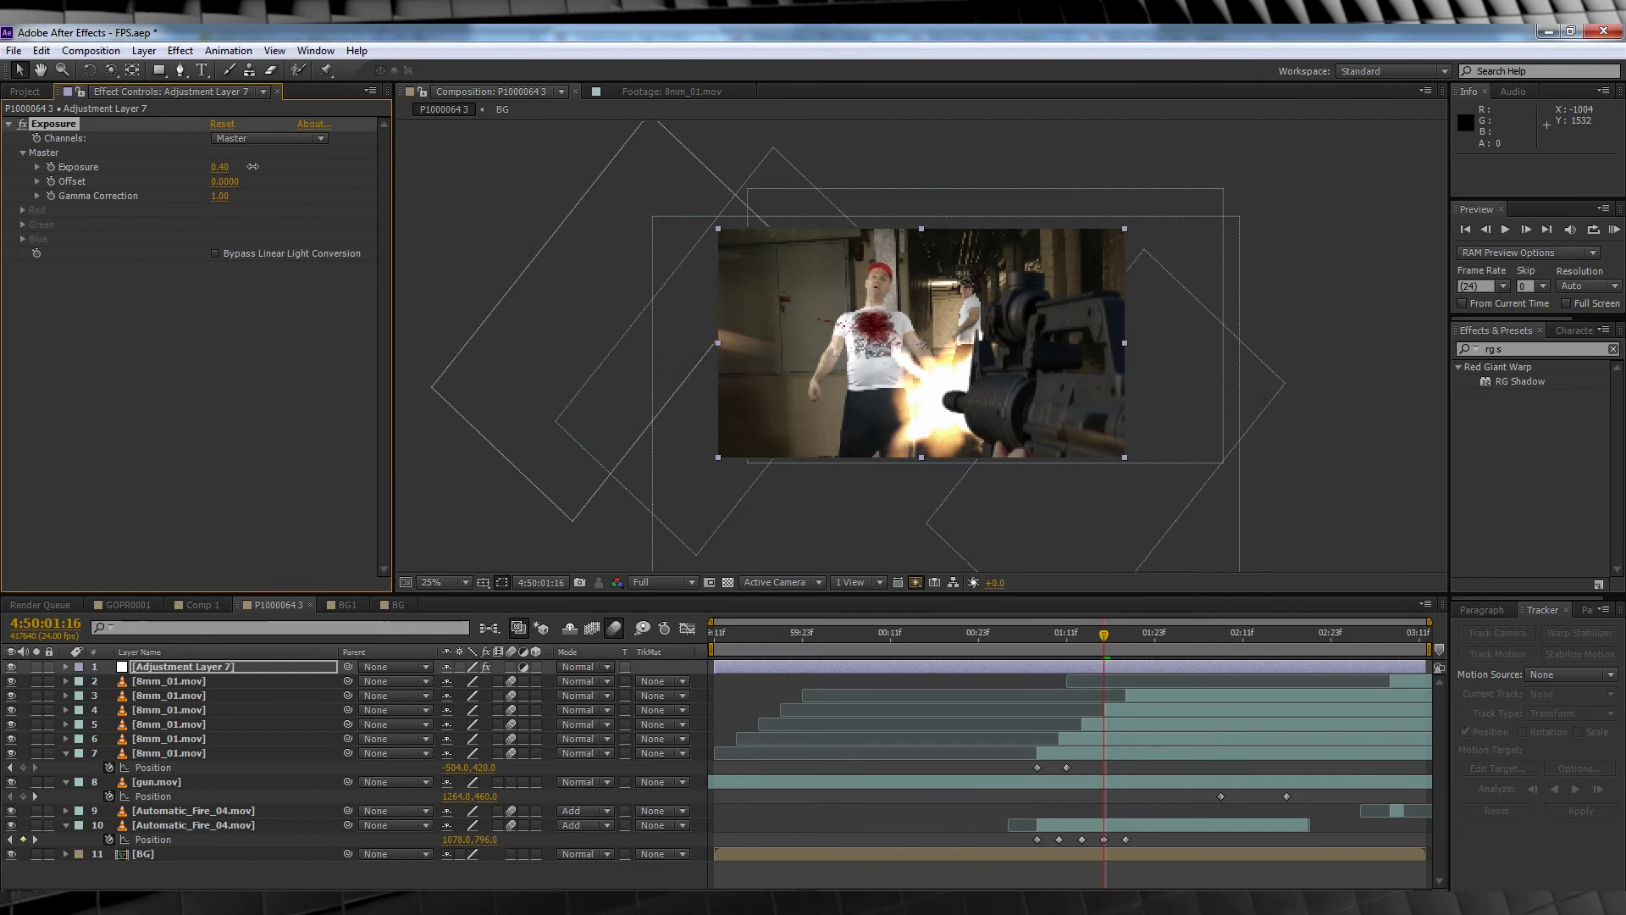
left_click_drag(265, 167, 336, 167)
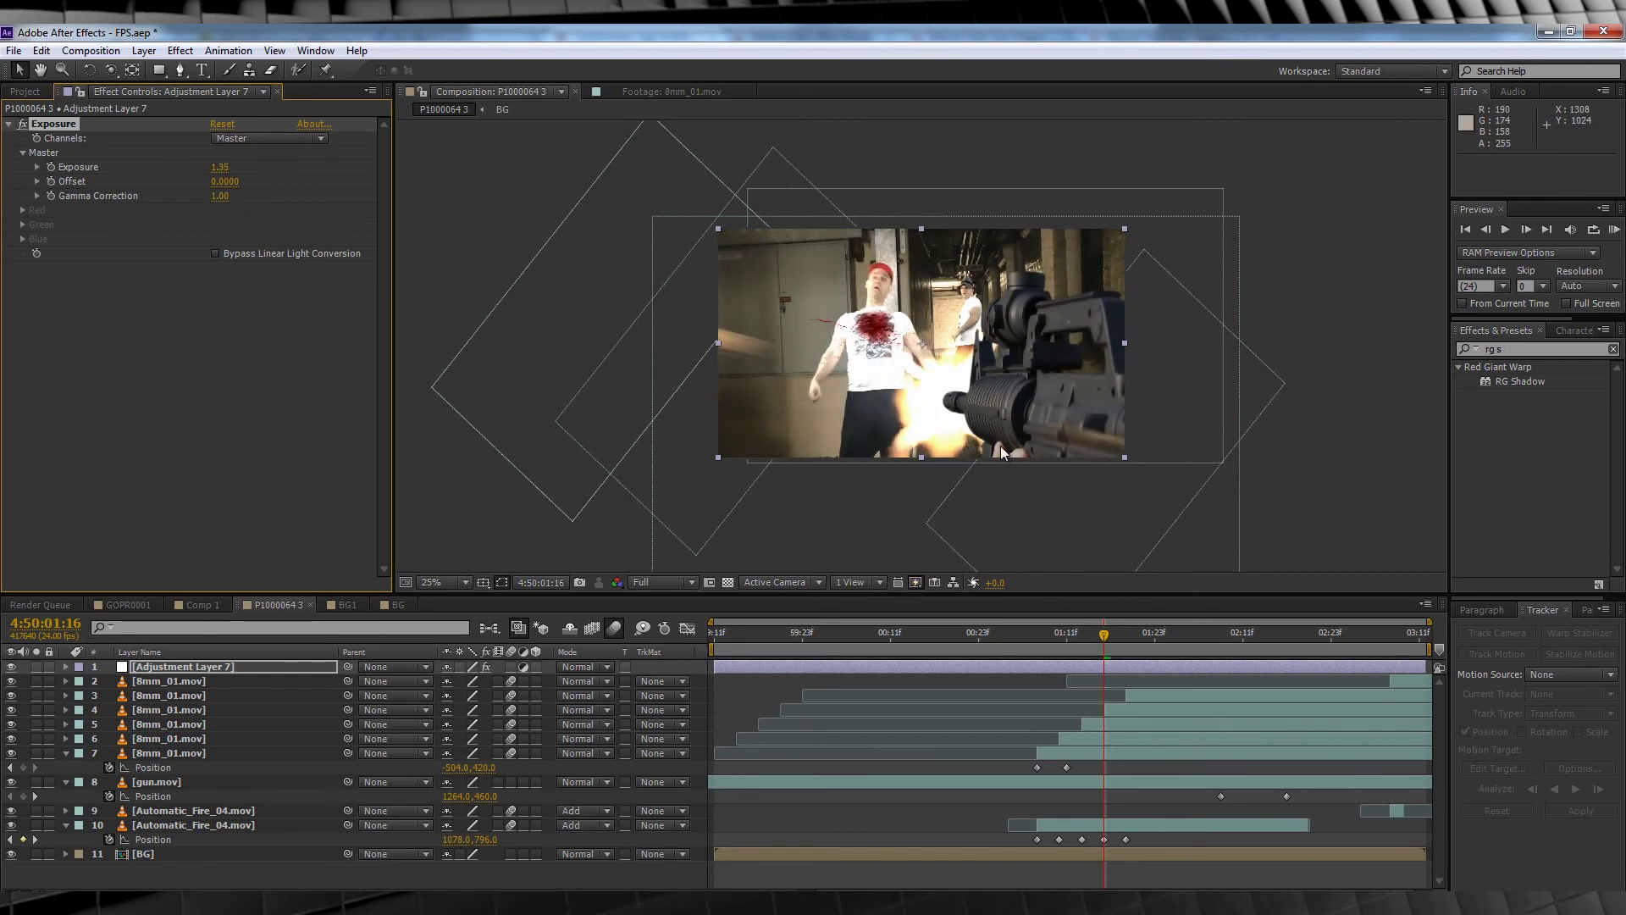
Draw a closed mask on the adjustment layer around the gun's flash-facing front edge, extending its lowest point below the frame.
left_click(1017, 275)
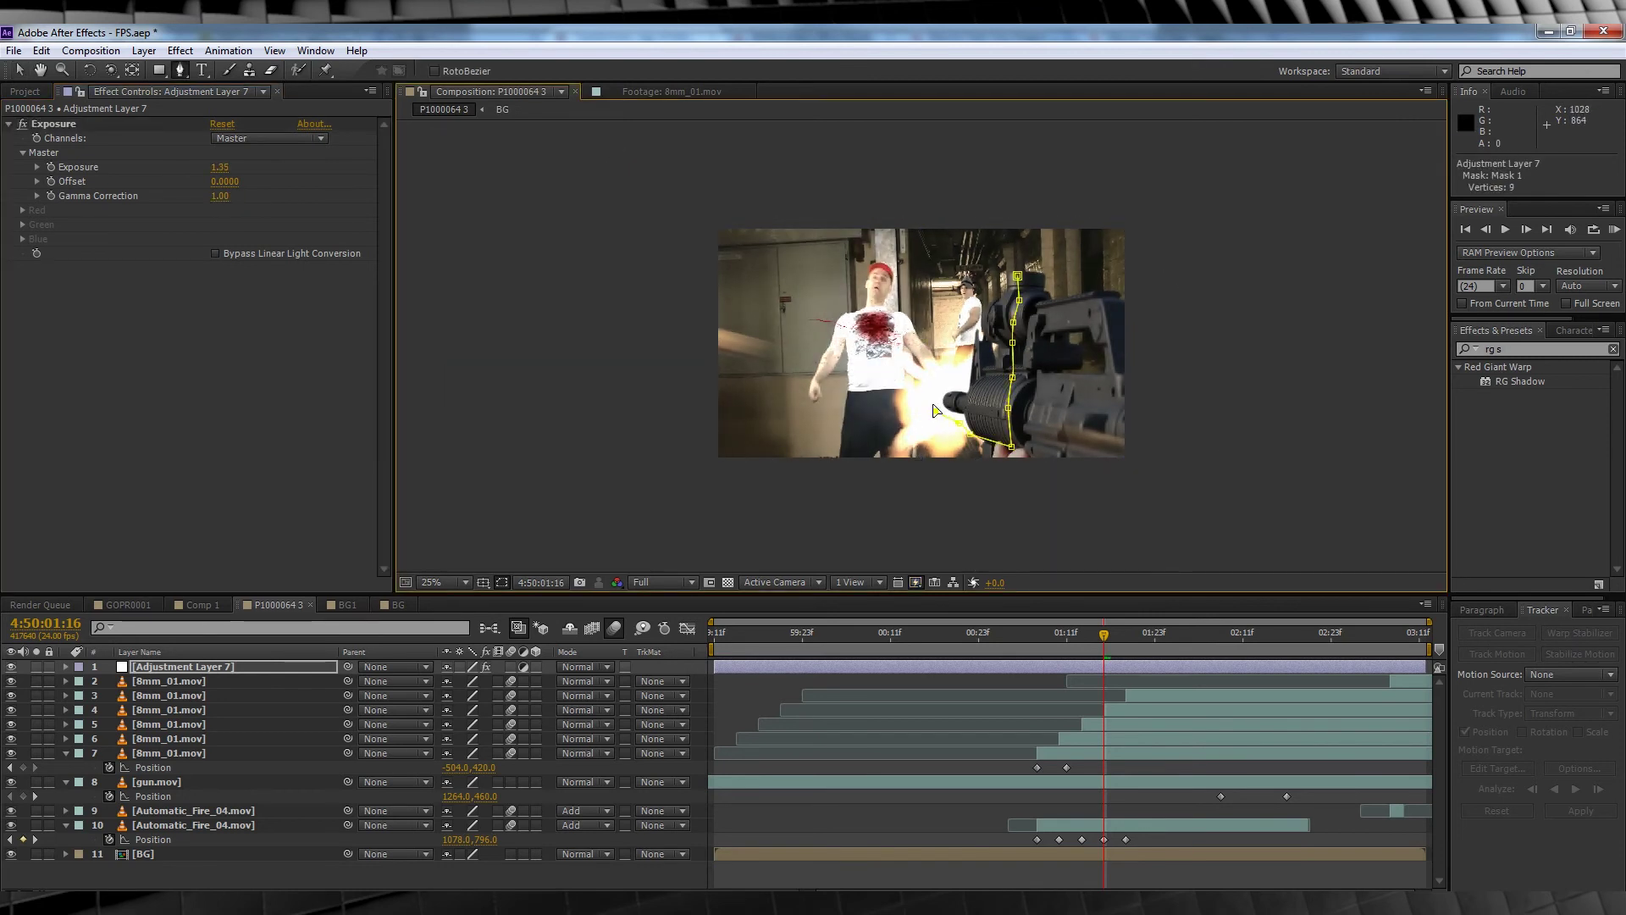
left_click(1017, 275)
scroll(1015, 275, "up", 1)
scroll(921, 345, "down", 1)
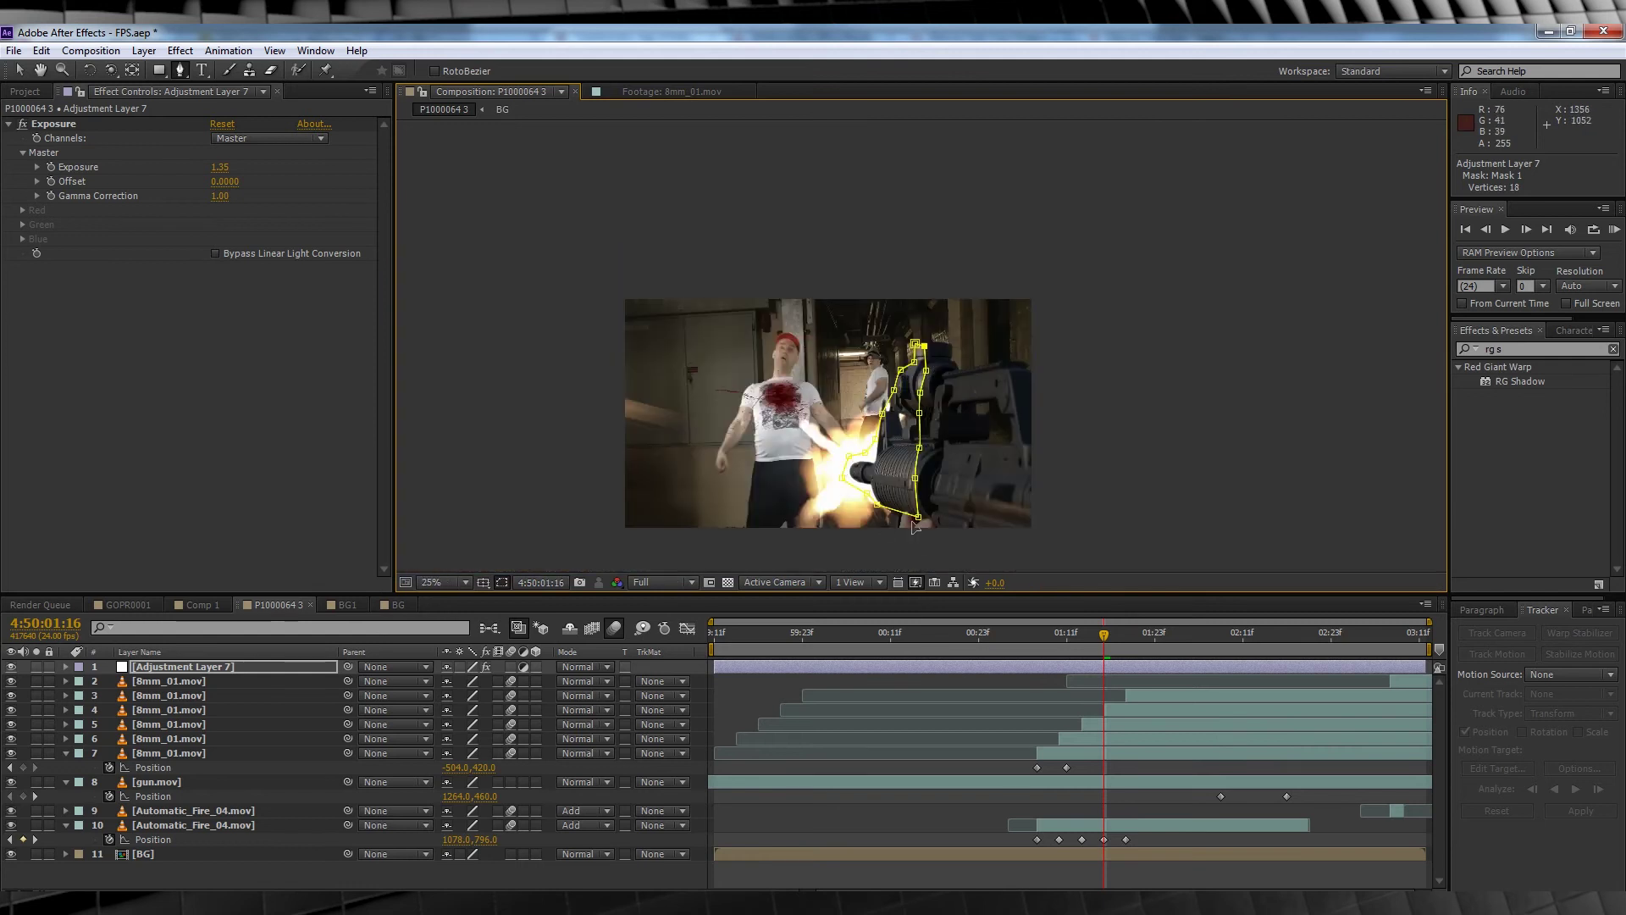
left_click_drag(918, 517, 893, 546)
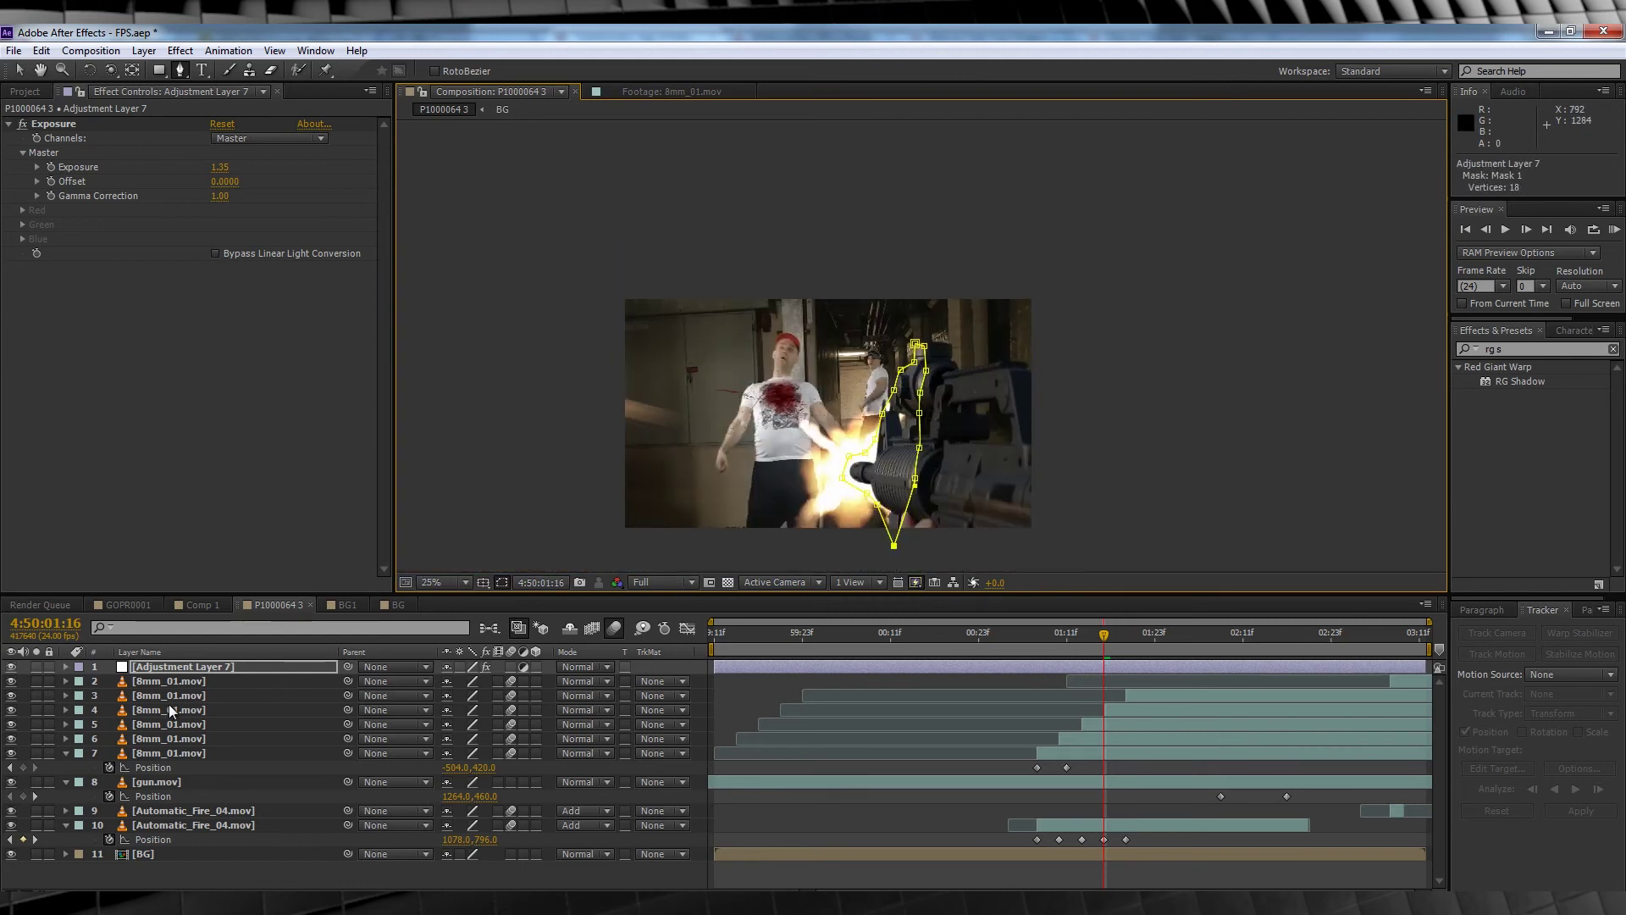
Feather the adjustment layer's mask by 24 pixels and raise the exposure to 2.11.
key("f")
left_click_drag(477, 697, 497, 697)
left_click(504, 529)
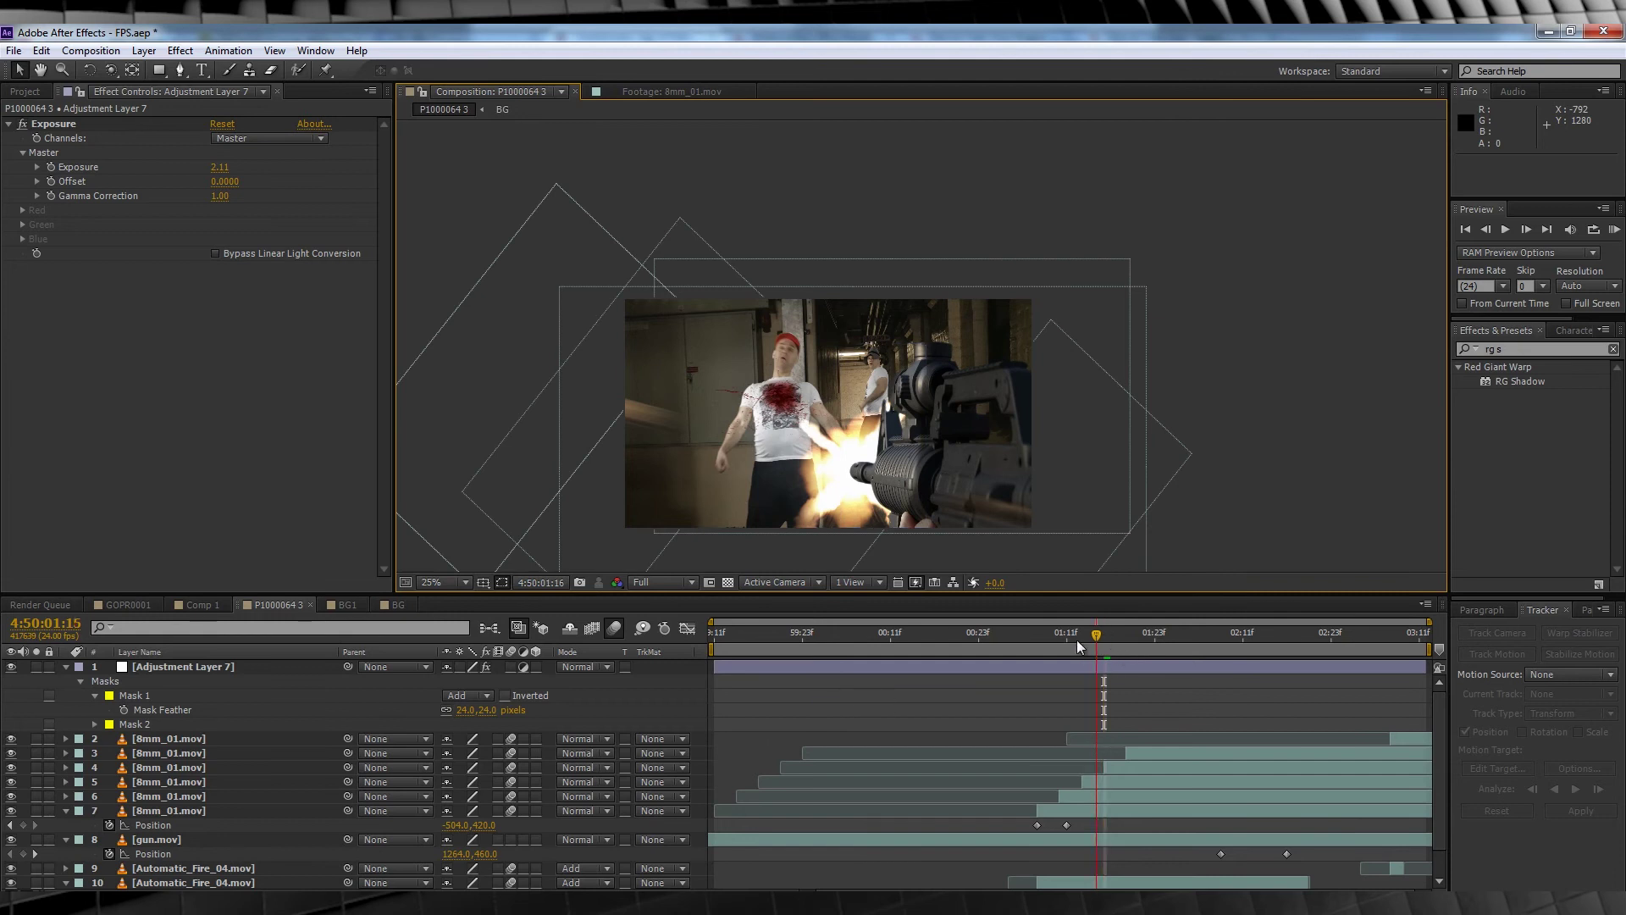
Trim the start of the adjustment layer to the first muzzle flash at 4:50:01:07.
left_click_drag(1078, 646, 1037, 646)
left_click(751, 667)
key("alt+bracketleft")
Keyframe the adjustment layer's position at 4:50:01:07 and shift its mask to fit the gun's edge, checking the fit through the burst.
key("p")
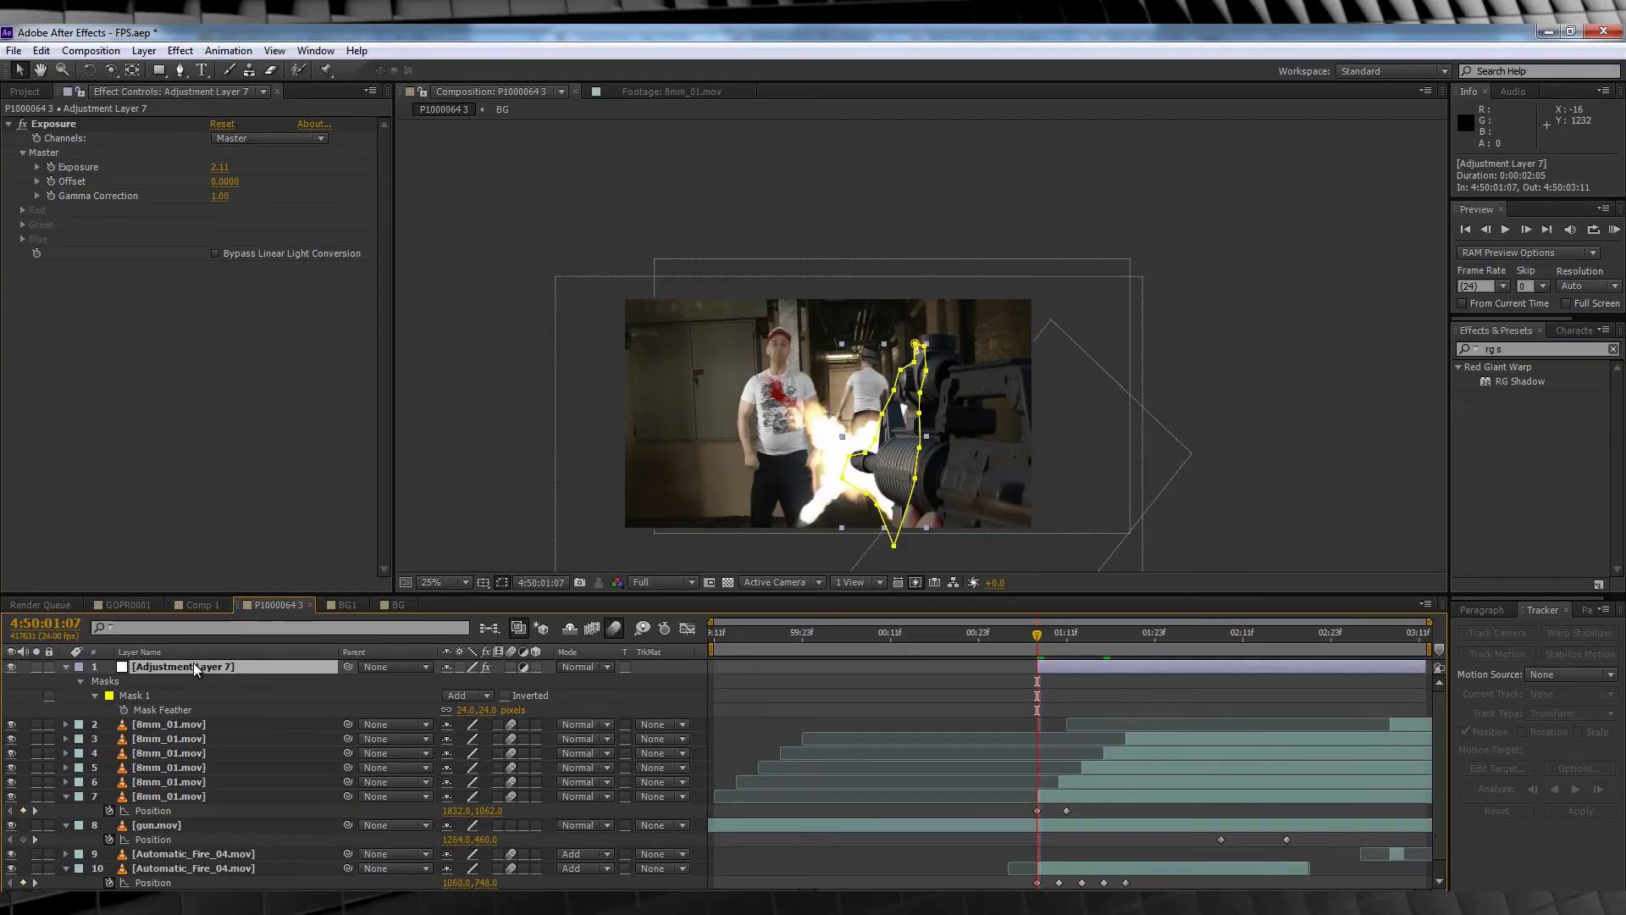
double_click(917, 462)
left_click_drag(917, 462, 920, 451)
left_click_drag(1037, 633, 1104, 635)
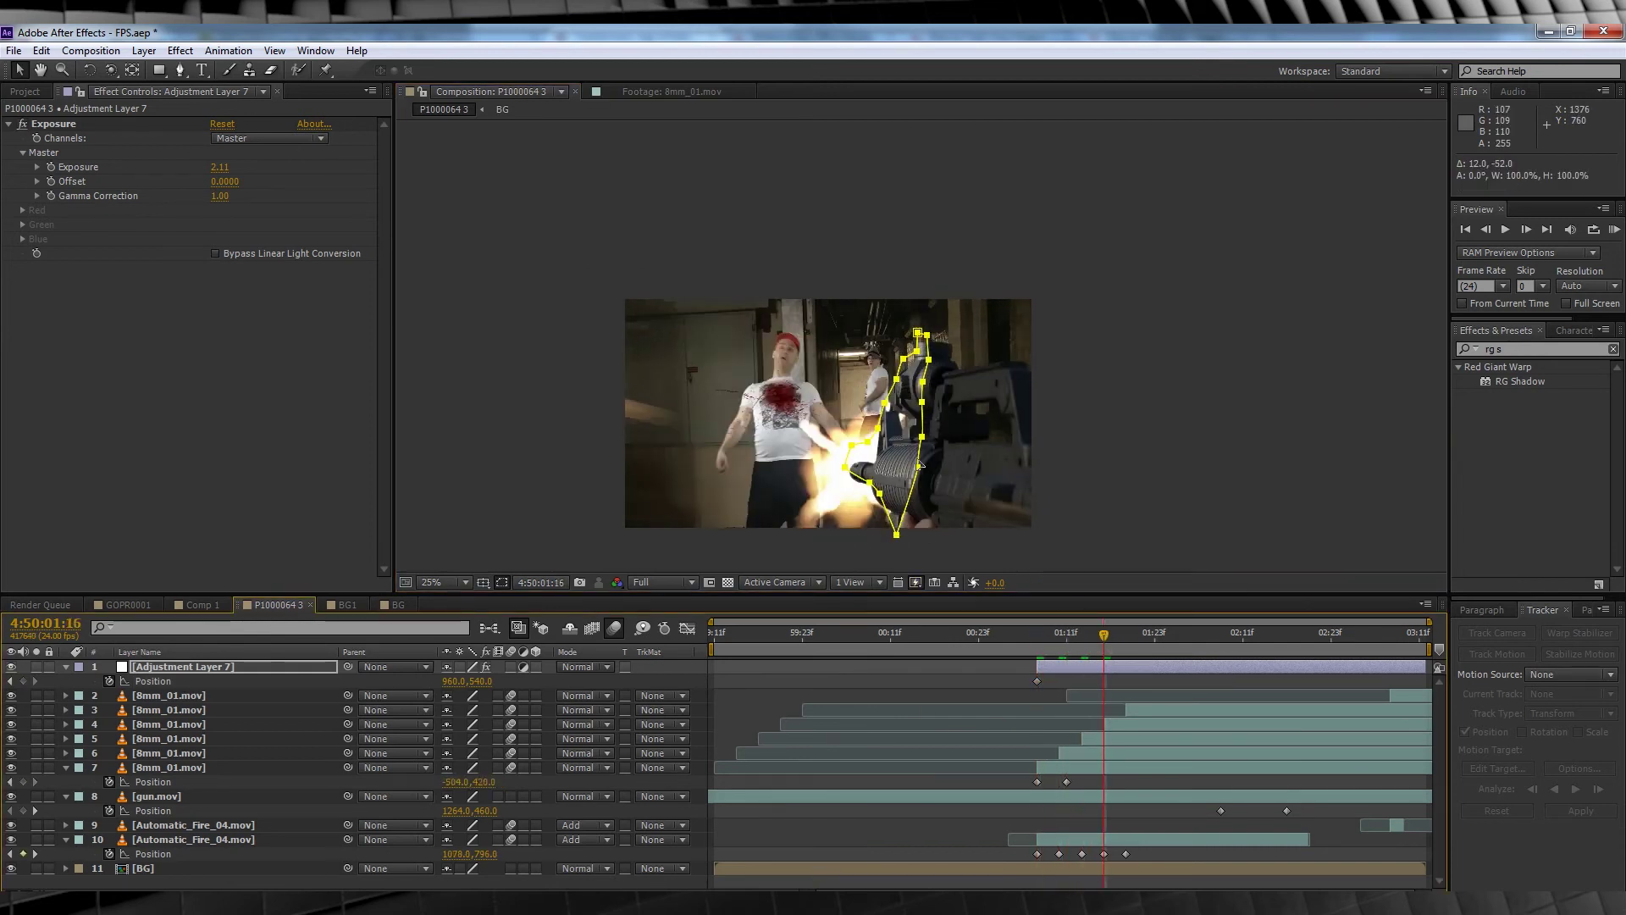
left_click_drag(919, 464, 917, 473)
key("Page_Down")
key("Page_Down")
key("Page_Down")
key("Page_Down")
left_click_drag(1133, 635, 1040, 644)
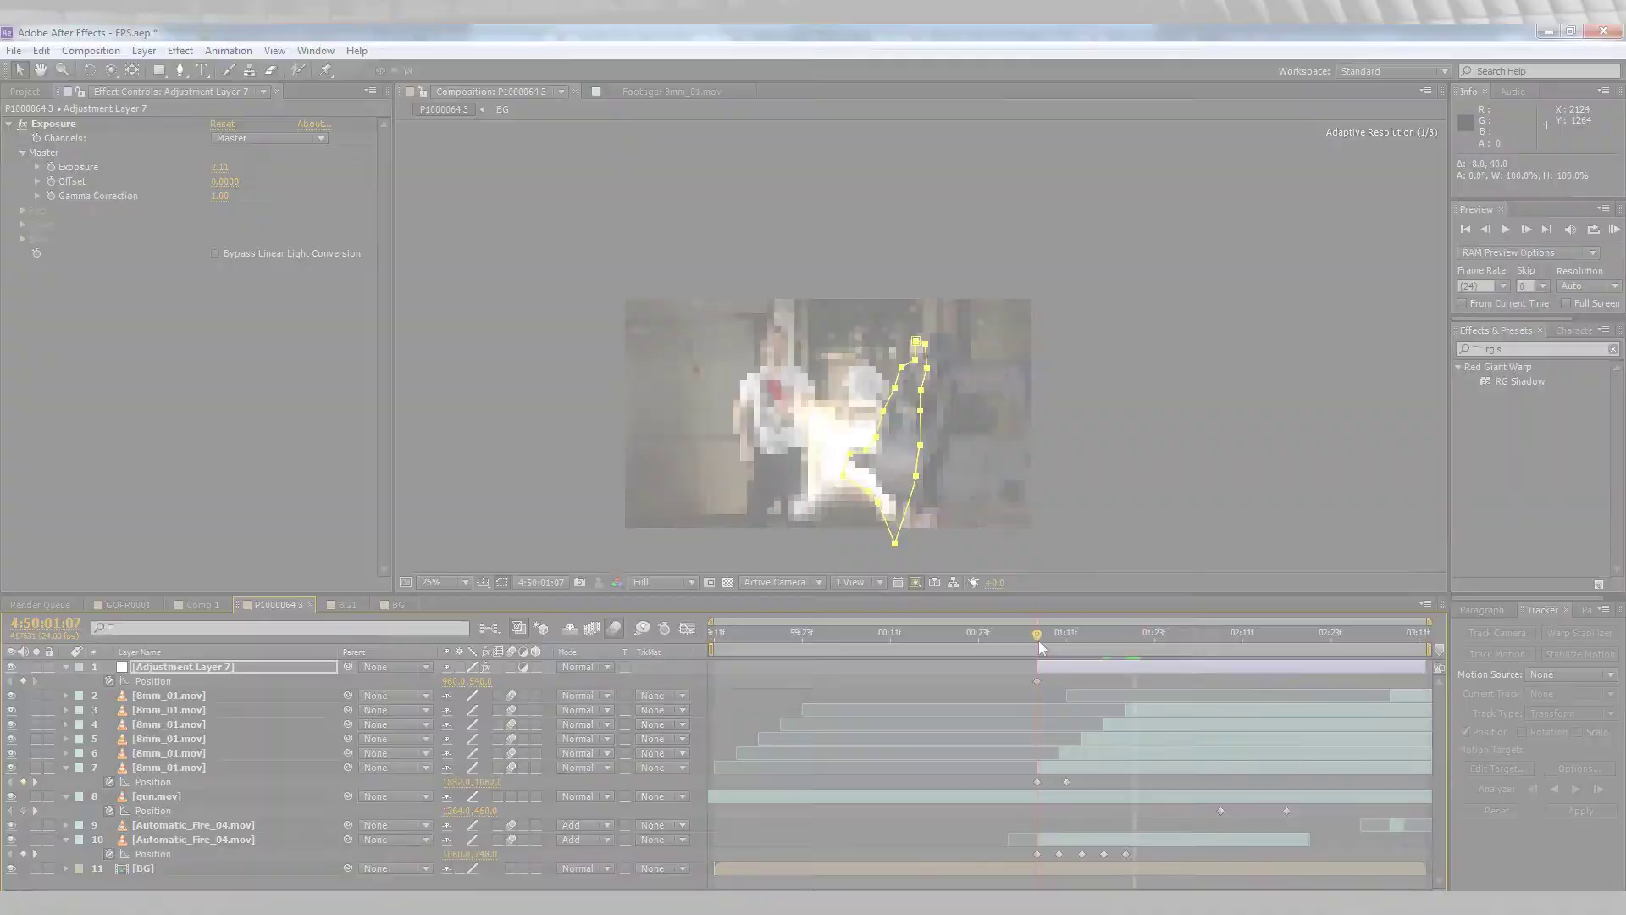
Keyframe the adjustment layer's opacity at 100% on 4:50:01:07 and 0% on 4:50:01:08.
left_click(182, 669)
left_click(110, 682)
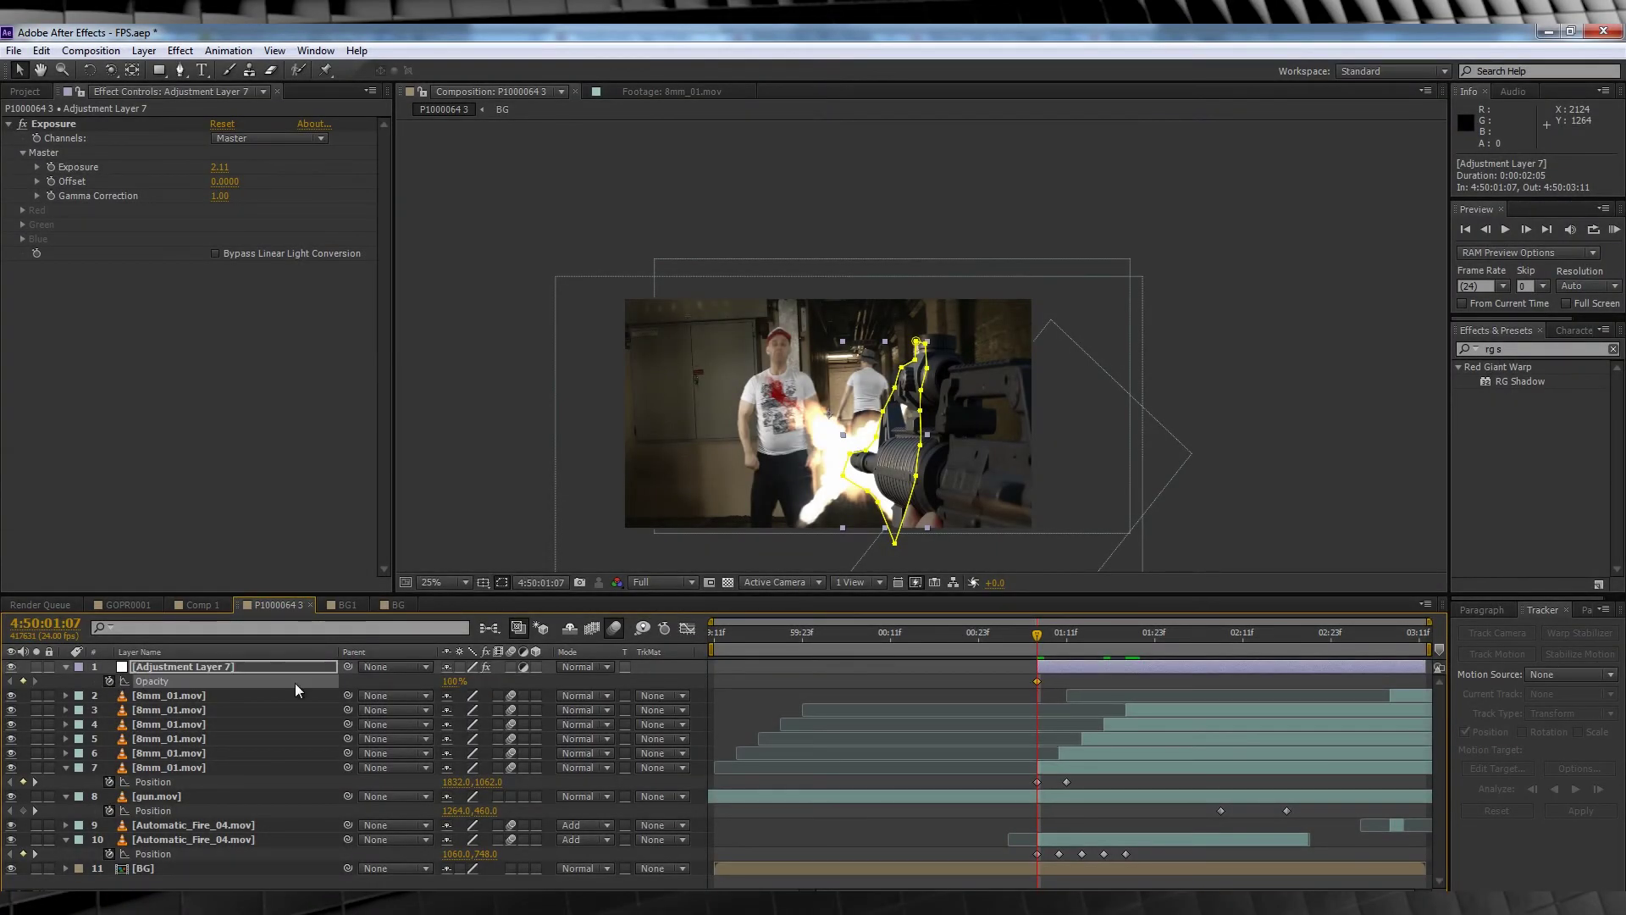
left_click(1044, 635)
left_click(455, 681)
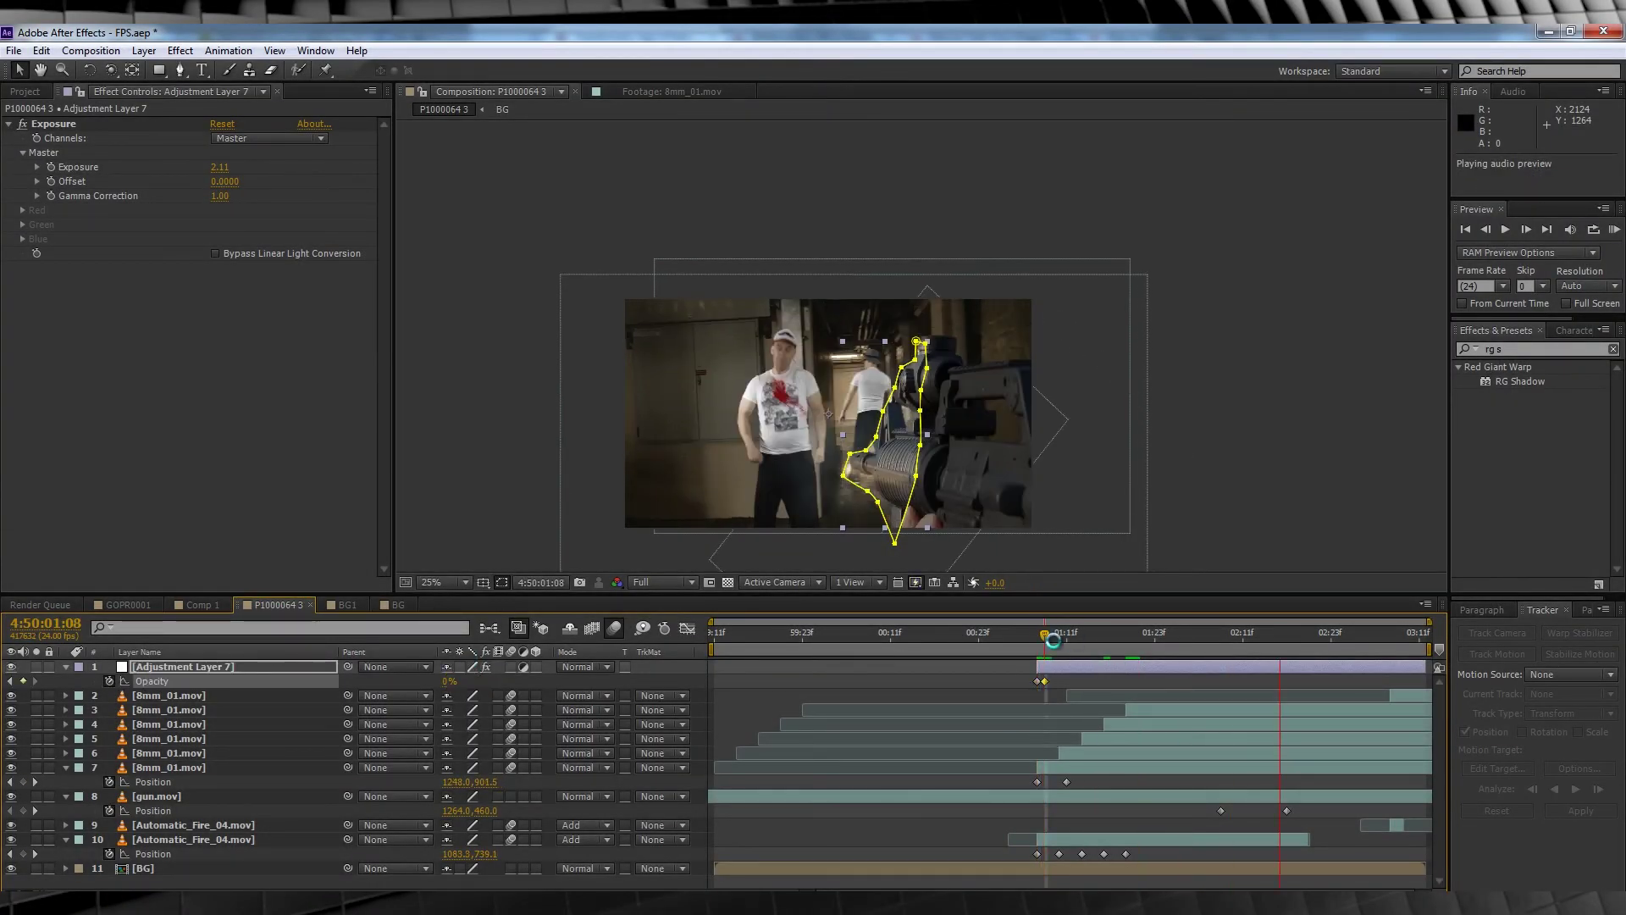
Continue the opacity keyframes frame by frame to 4:50:01:14, lighting the gun only on flash frames and using 0% between them.
left_click_drag(1053, 641, 1056, 640)
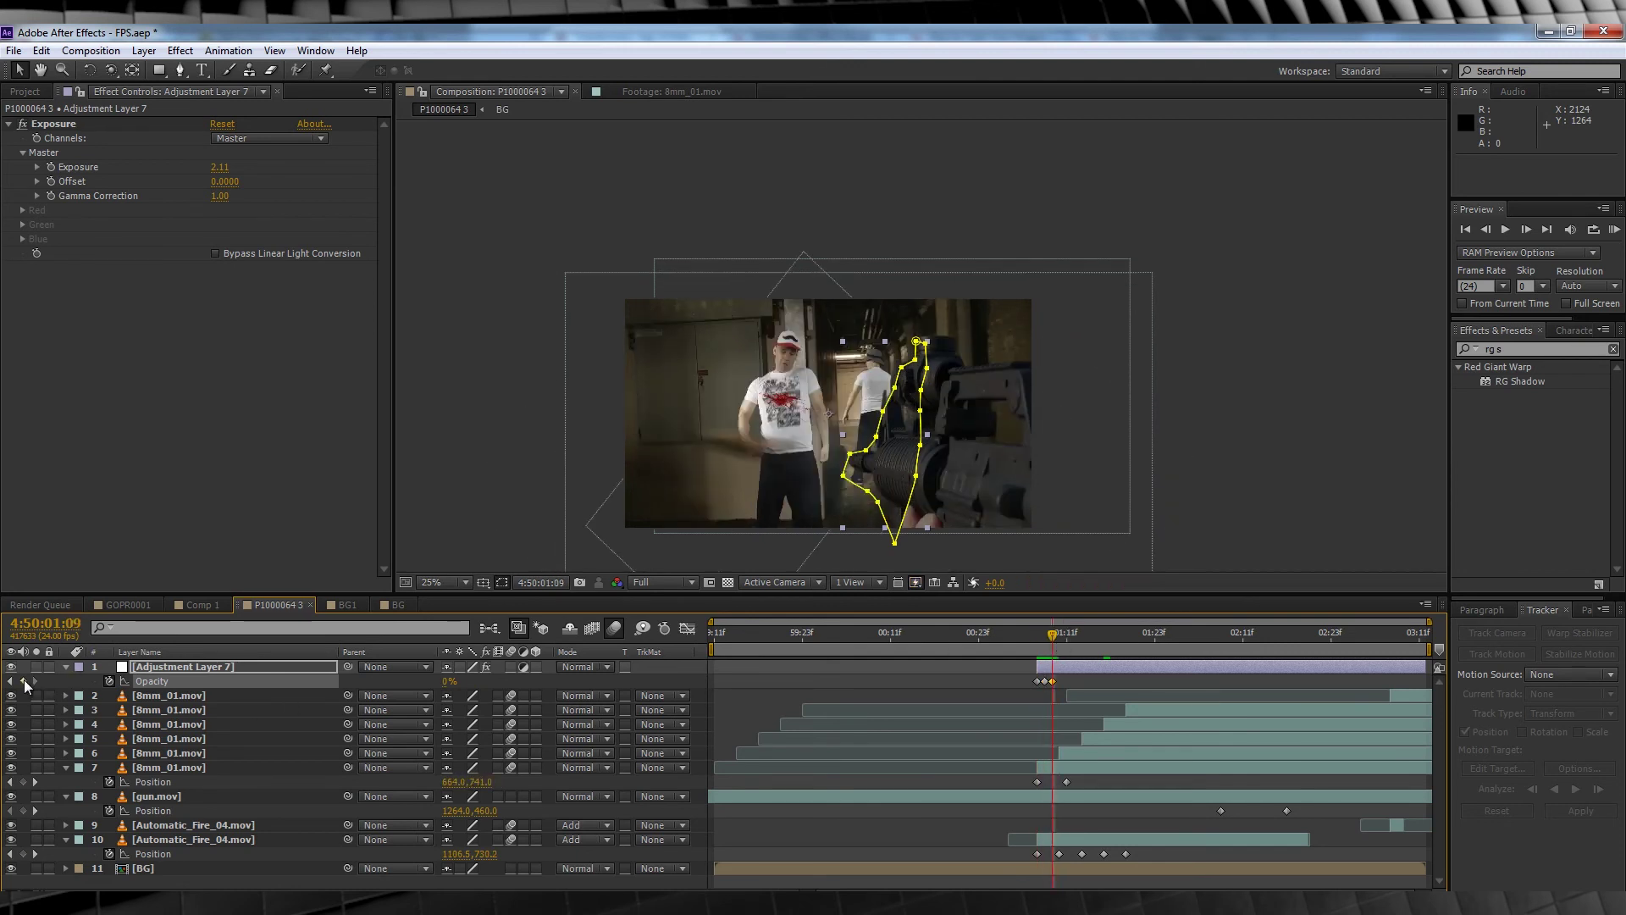
left_click_drag(1054, 635, 1067, 635)
left_click_drag(454, 681, 369, 681)
left_click_drag(1067, 636, 1074, 635)
left_click_drag(449, 681, 500, 681)
left_click_drag(1074, 636, 1082, 635)
left_click_drag(454, 681, 539, 681)
left_click_drag(1082, 635, 1088, 636)
left_click_drag(454, 681, 370, 681)
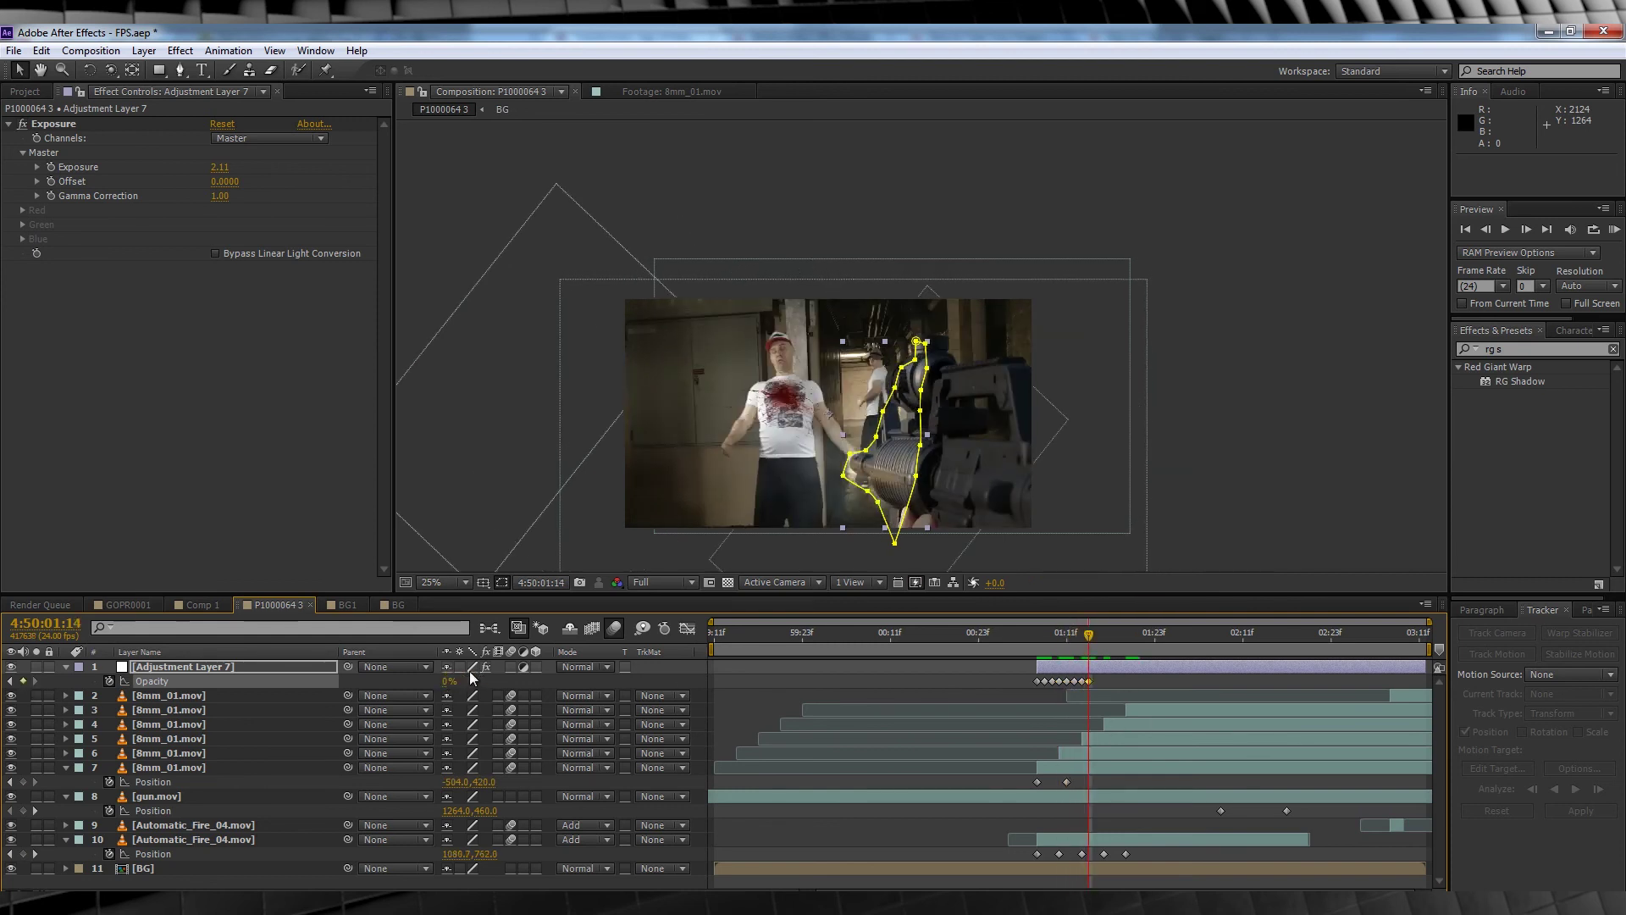
Extend the flickering opacity keyframes through 4:50:01:19, with 0% between flashes and 100% on the last flash.
key("Return")
key("Page_Down")
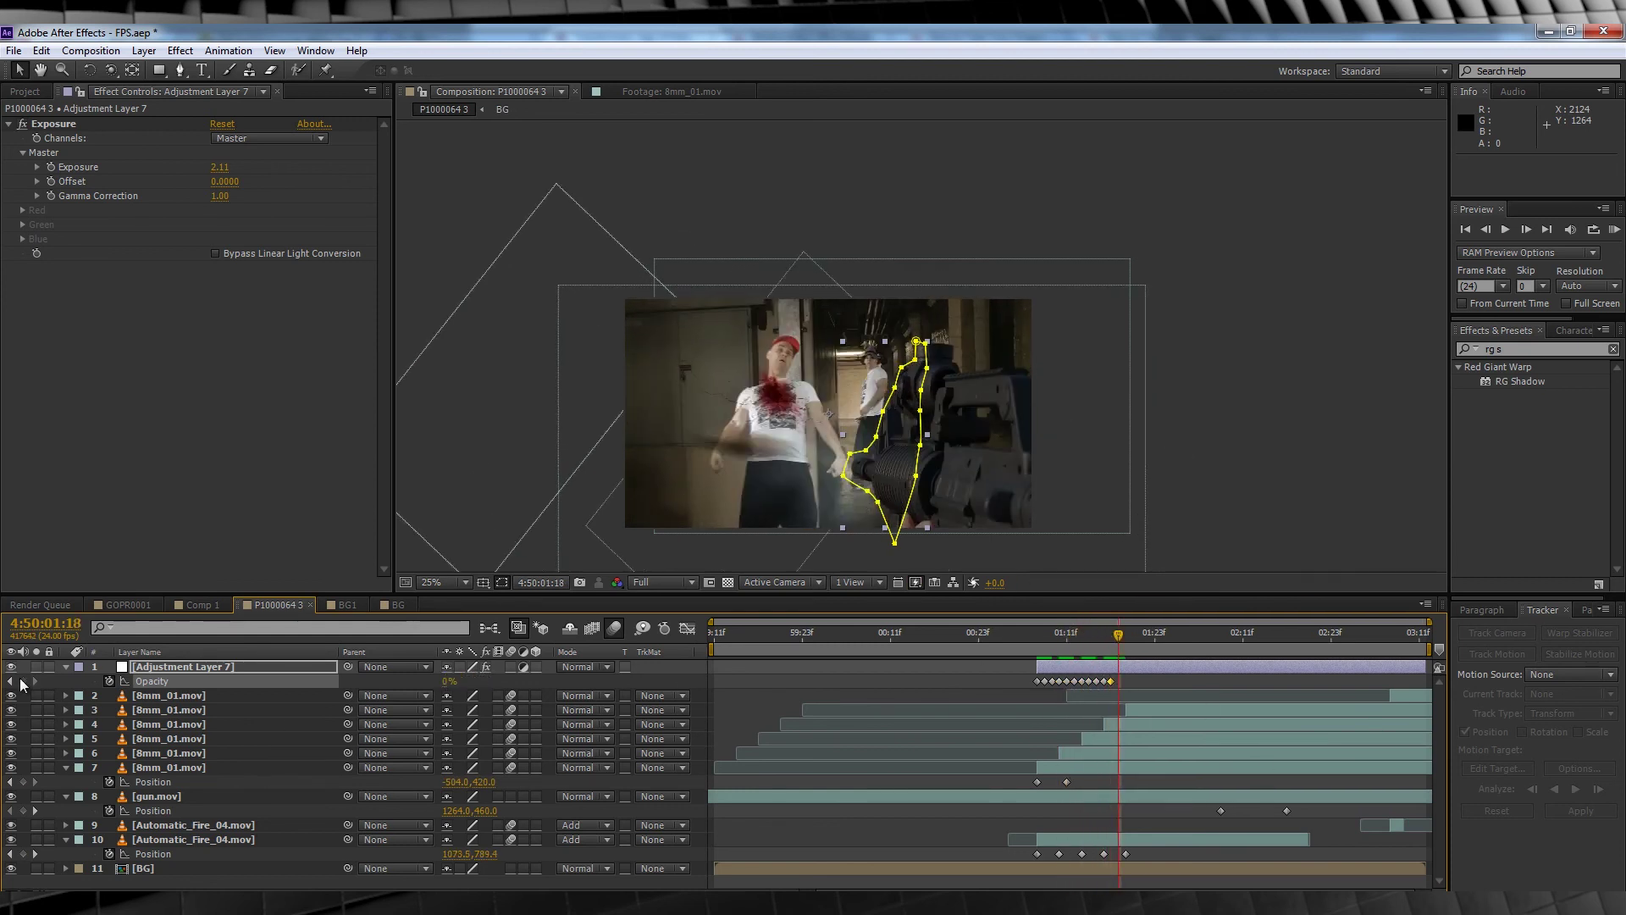
left_click(22, 682)
key("Page_Down")
left_click(450, 681)
type("100")
key("Return")
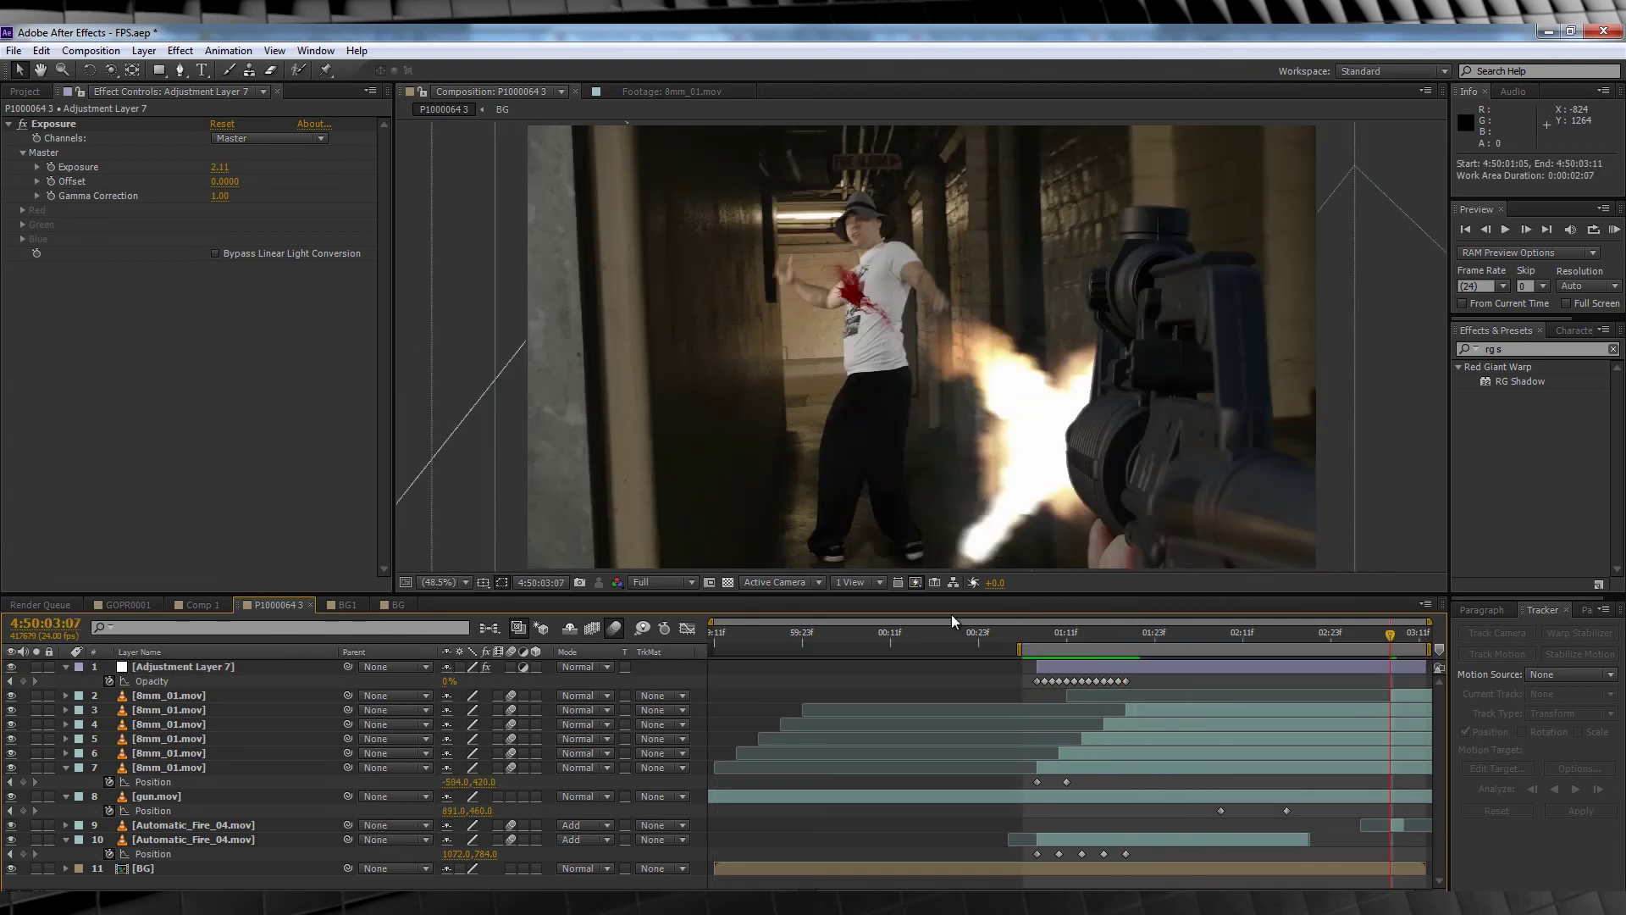
Move the mask onto the gun's edge for the second shot and keyframe opacity from 4:50:03:06 to 0% at 4:50:03:08.
key("Page_Down")
key("Page_Down")
left_click(9, 681)
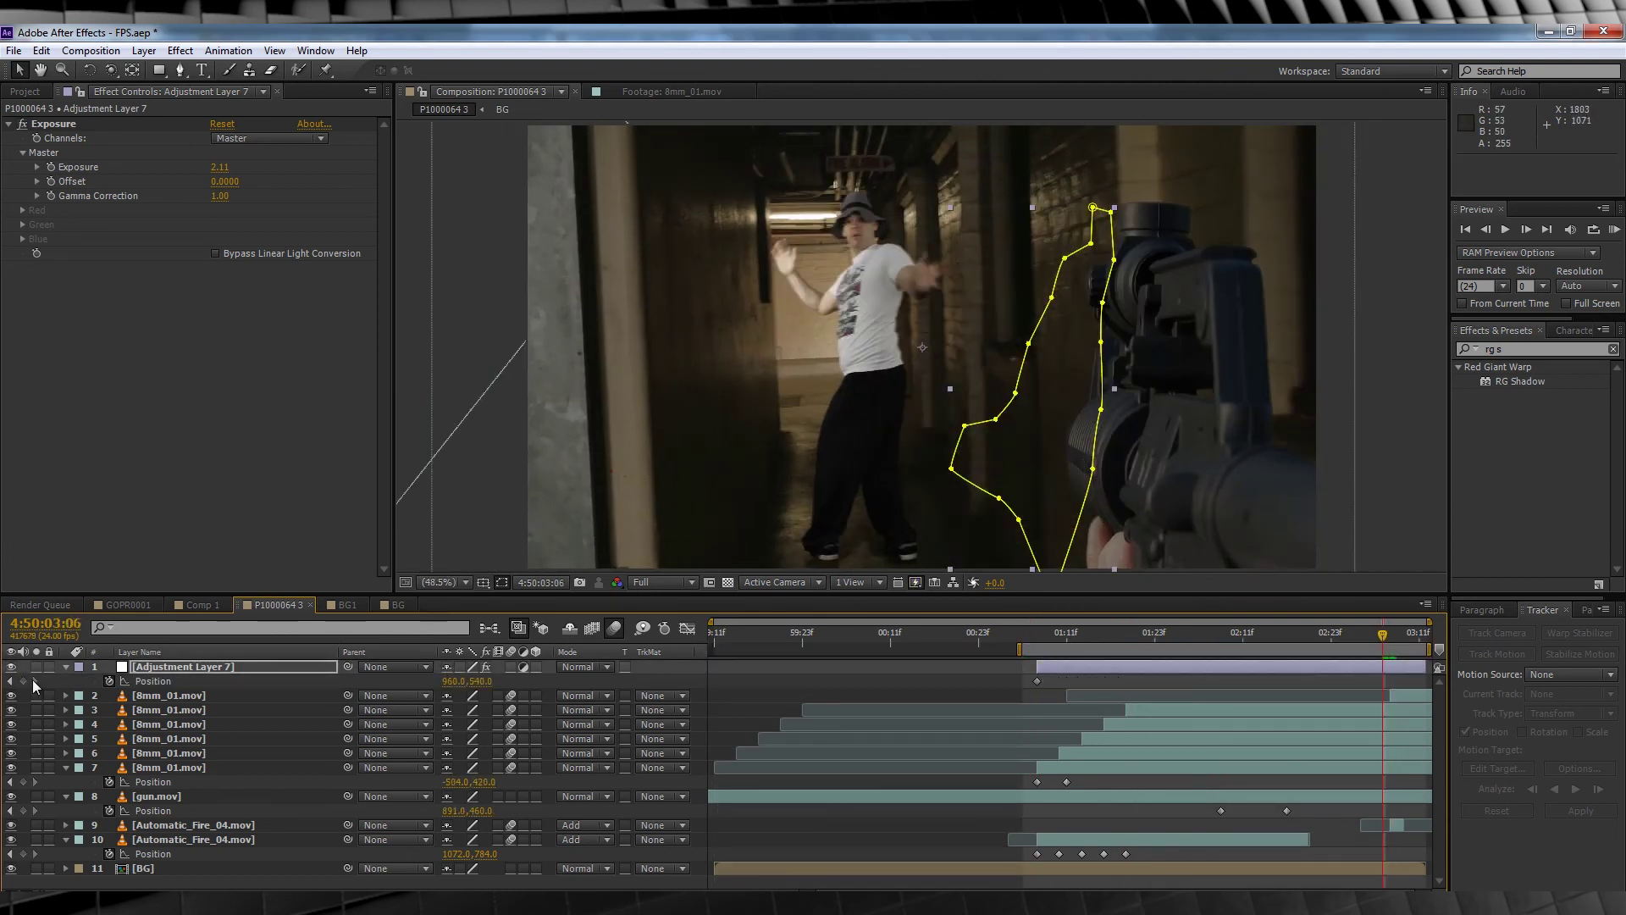
left_click(34, 681)
double_click(1065, 560)
left_click_drag(1072, 559, 1115, 542)
key("Return")
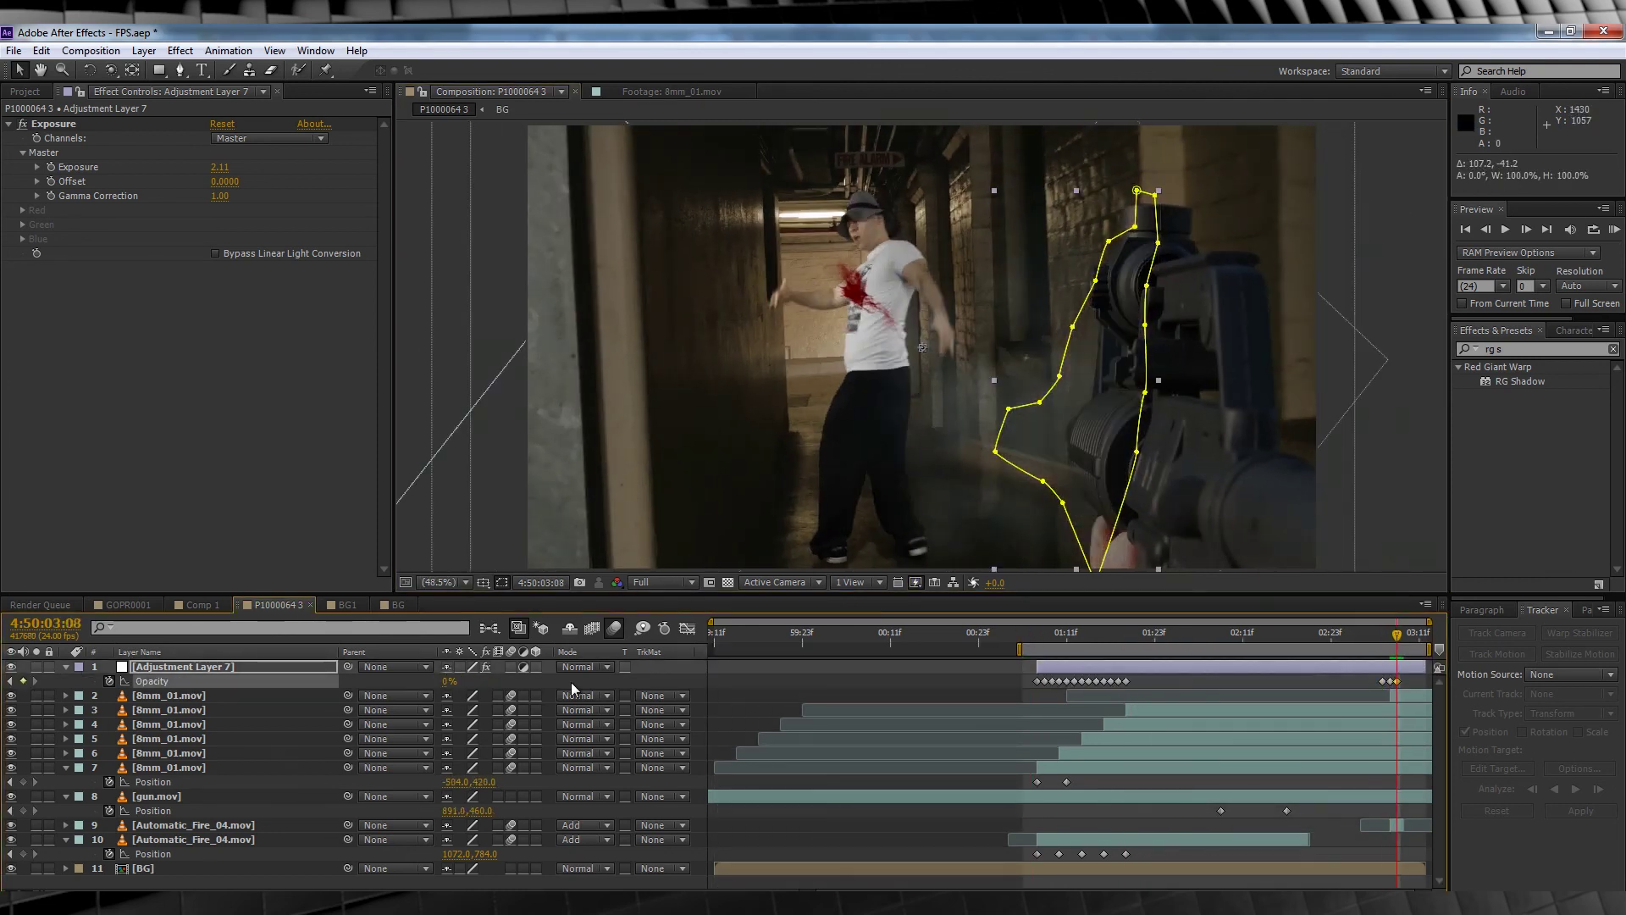